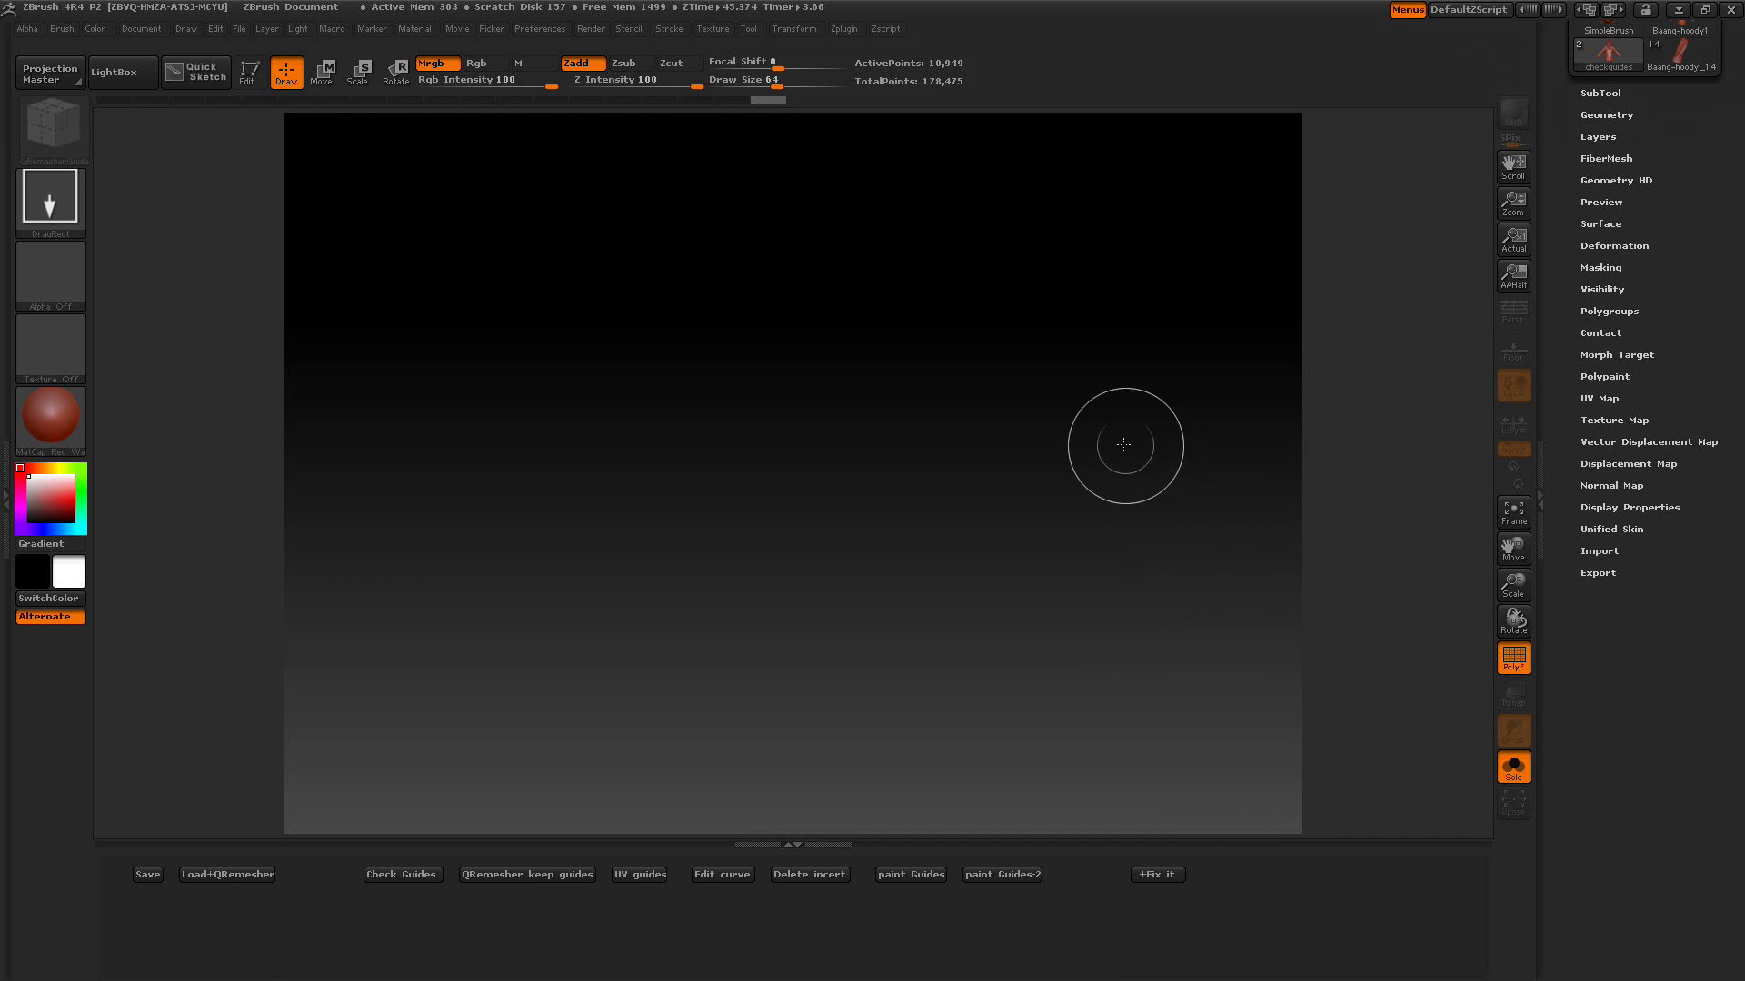
- Load the Baang-hoody mesh onto the canvas in Edit mode at 5,539 points
left_click(839, 28)
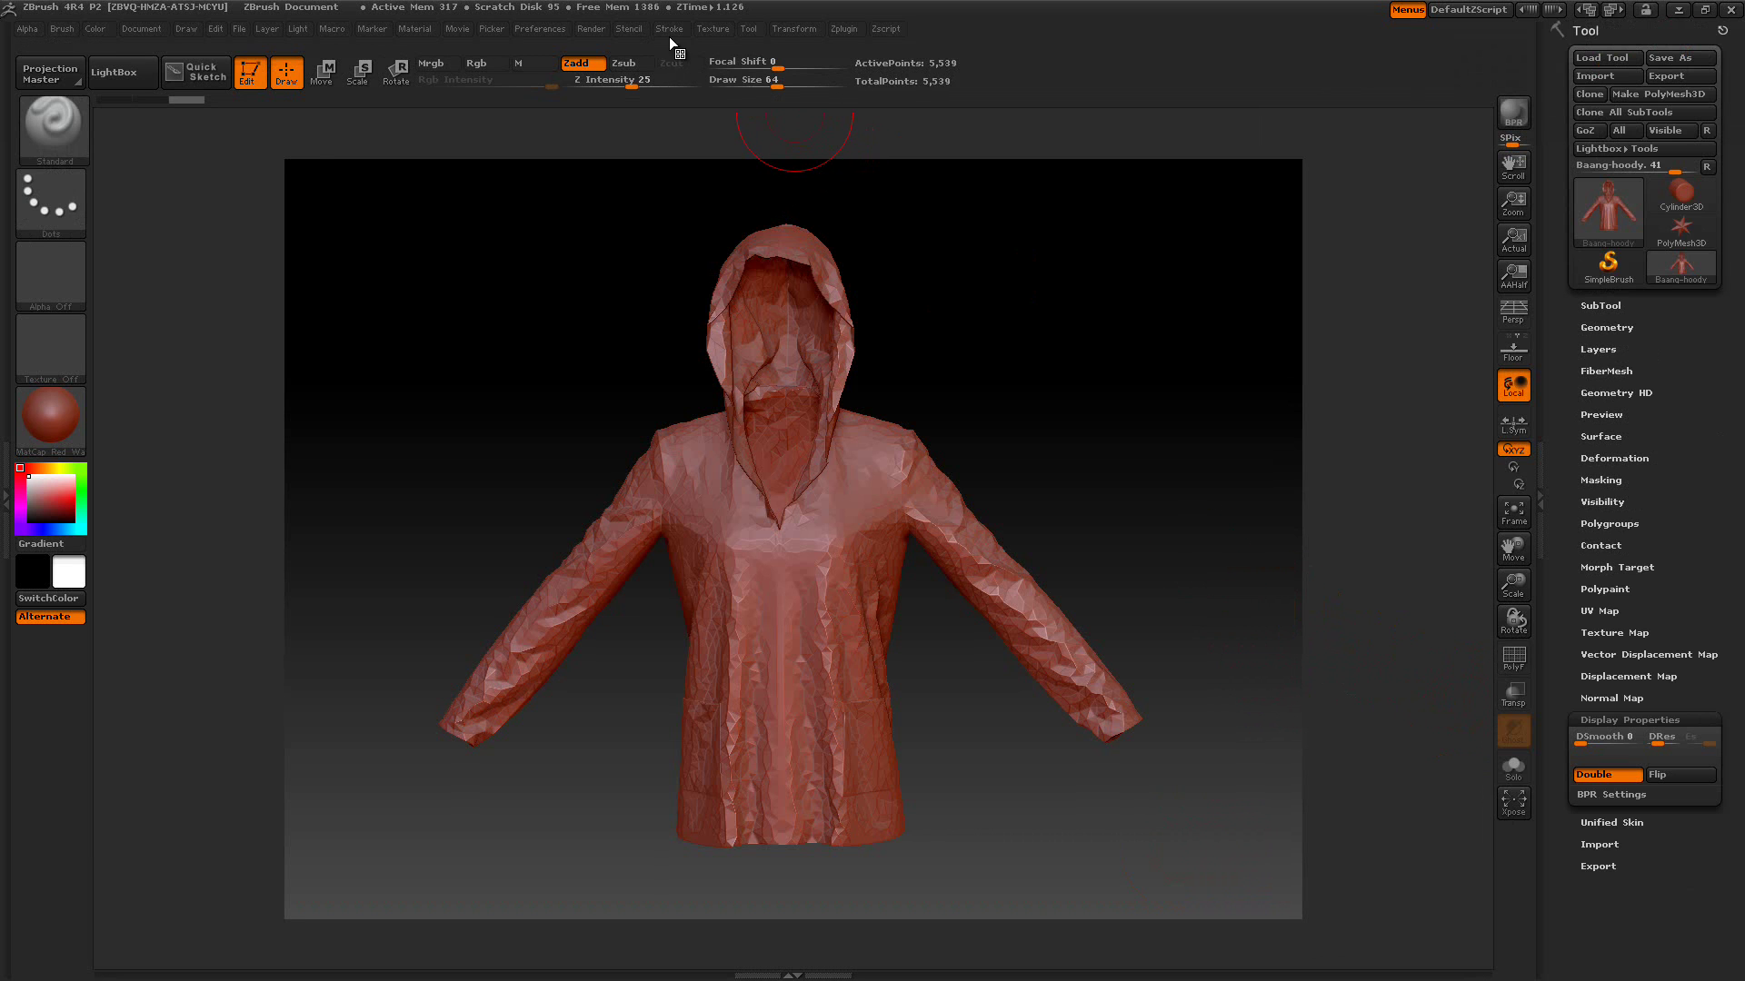
- Load the QRemesher Guides macro bar from Zplugin and dismiss its tutorial message
left_click(837, 30)
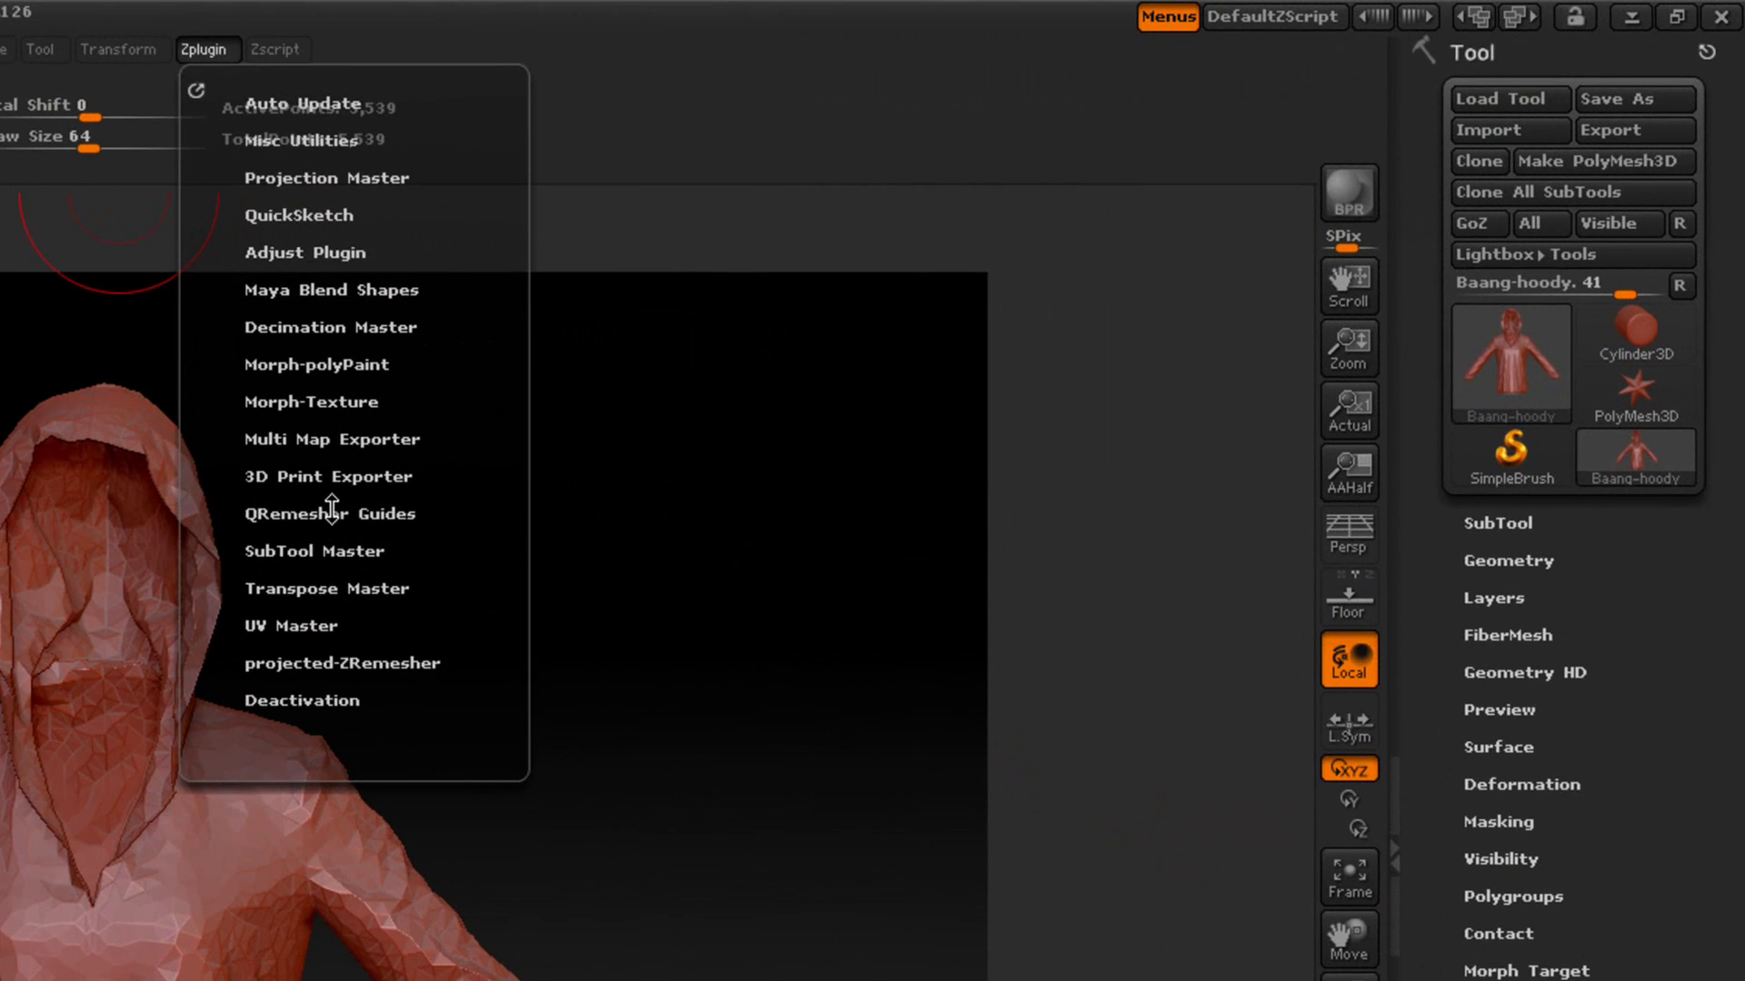
left_click(331, 508)
left_click(304, 546)
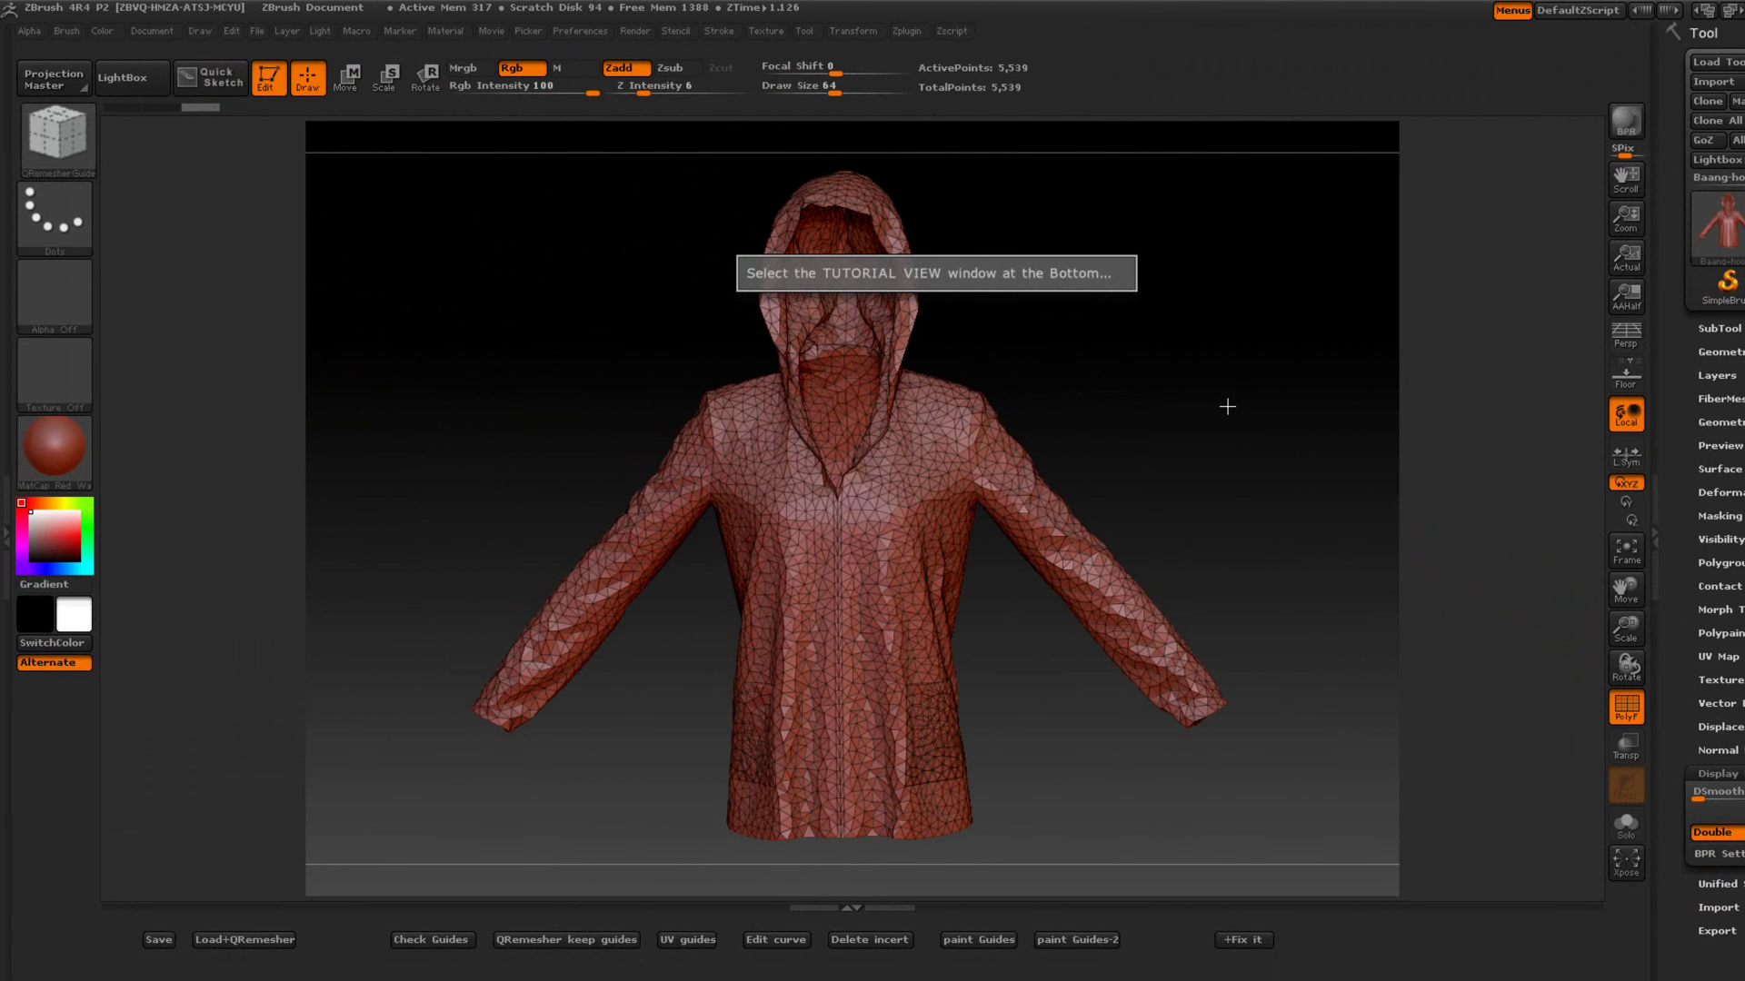
left_click(1224, 406)
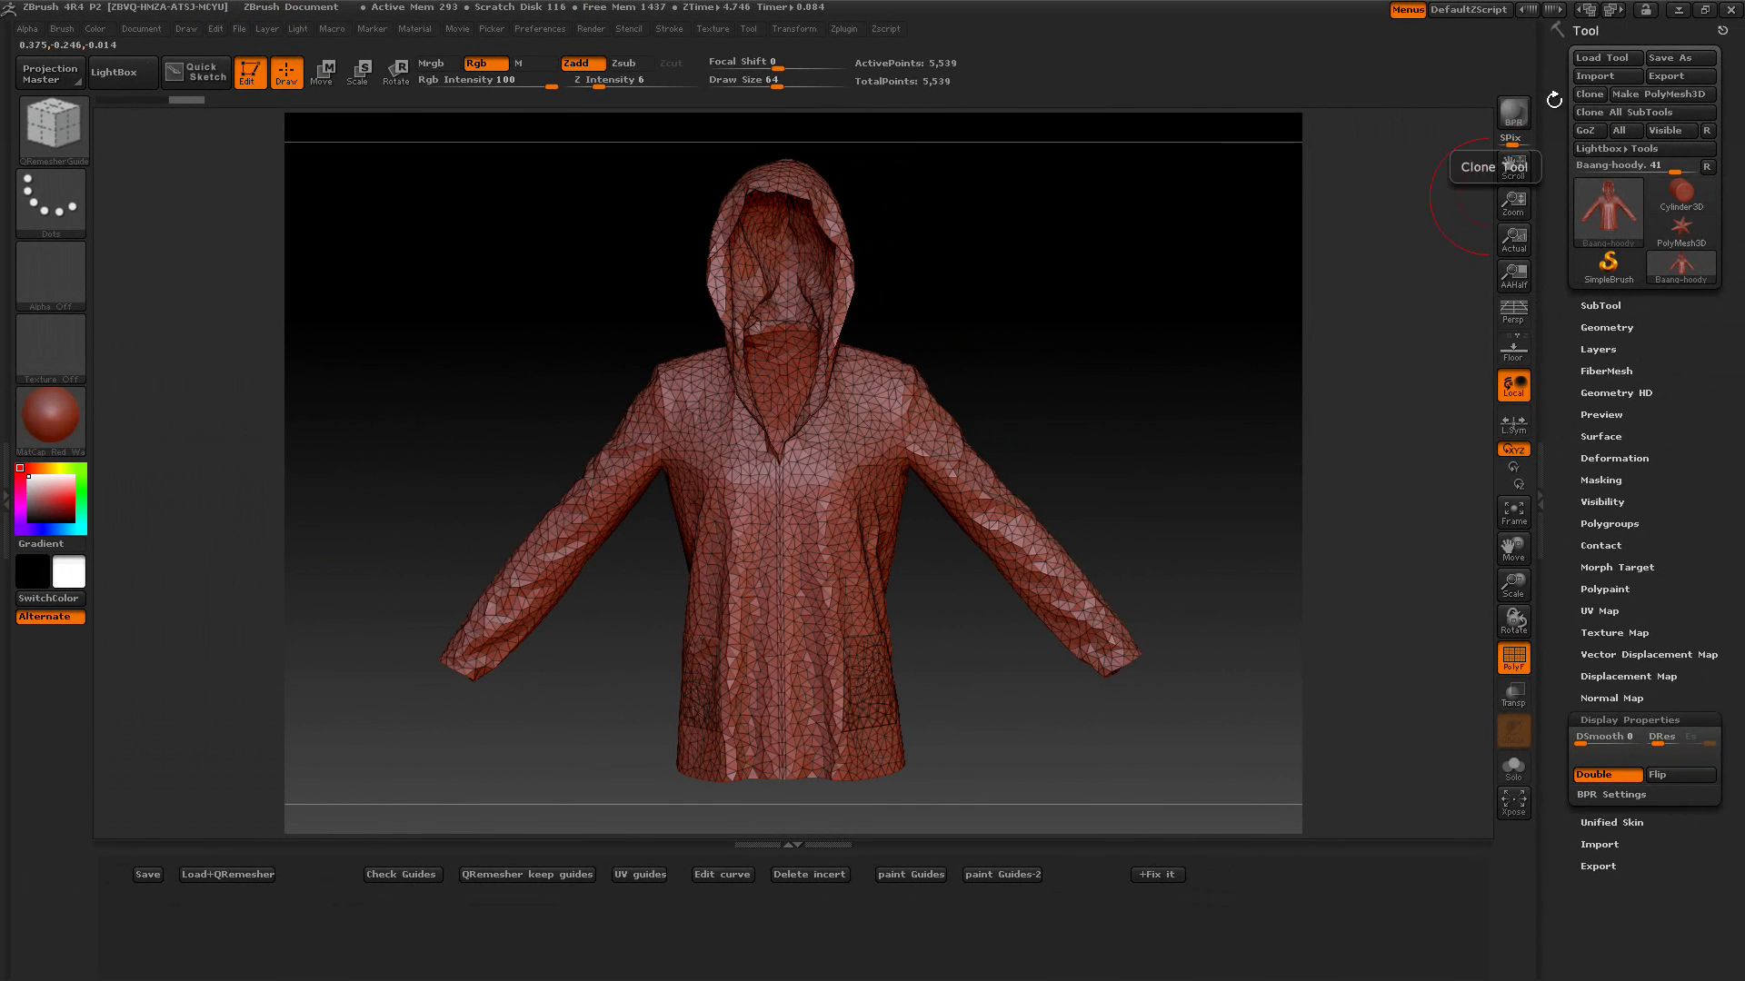
- Clone the hoodie tool as a backup named Baang-hoody_1
left_click_drag(1099, 327, 970, 341)
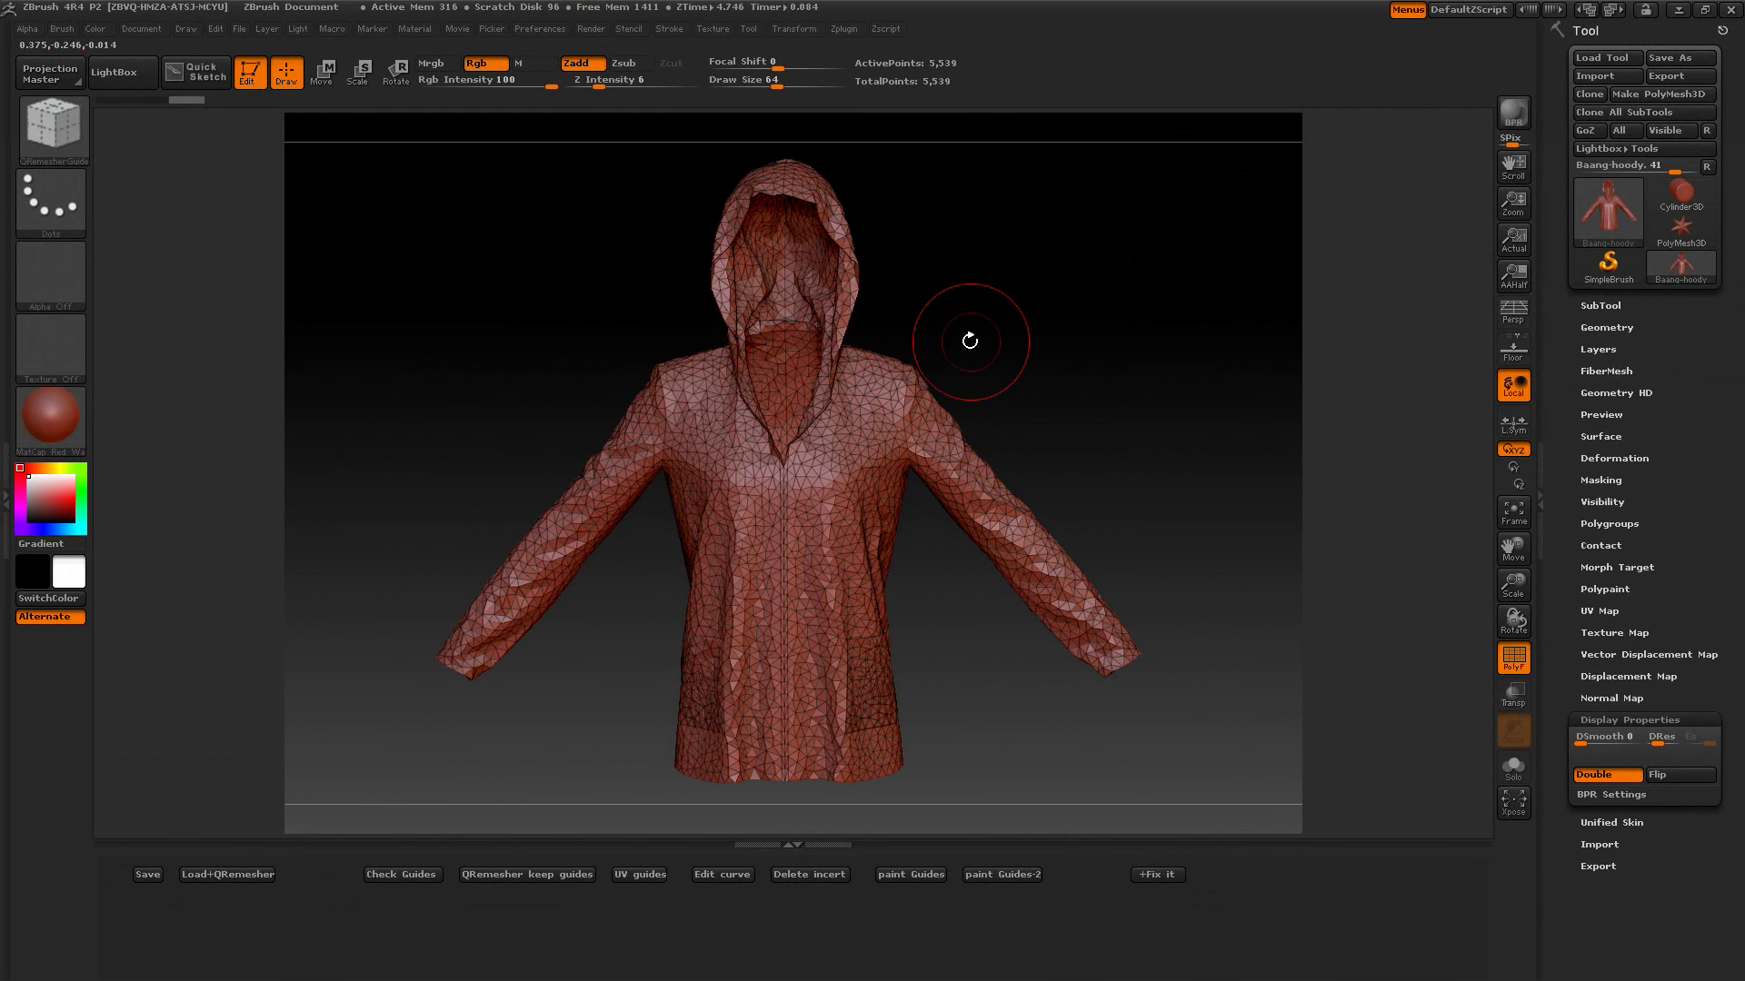
left_click(1583, 96)
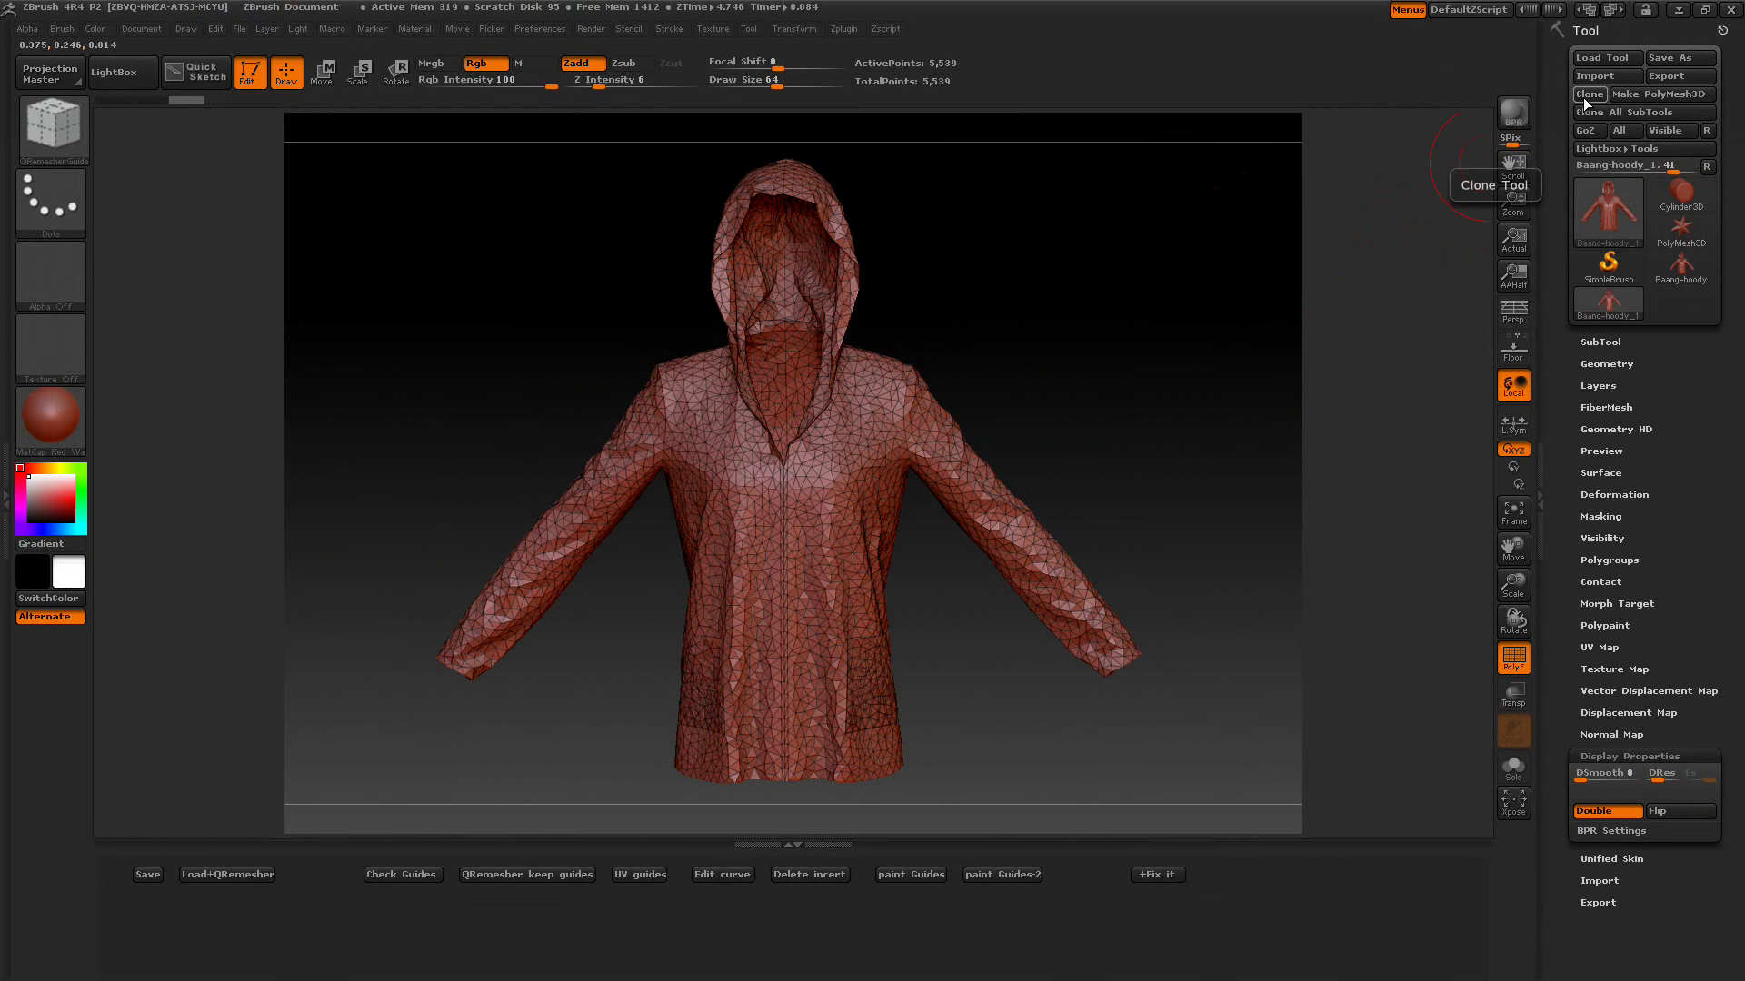
left_click(145, 874)
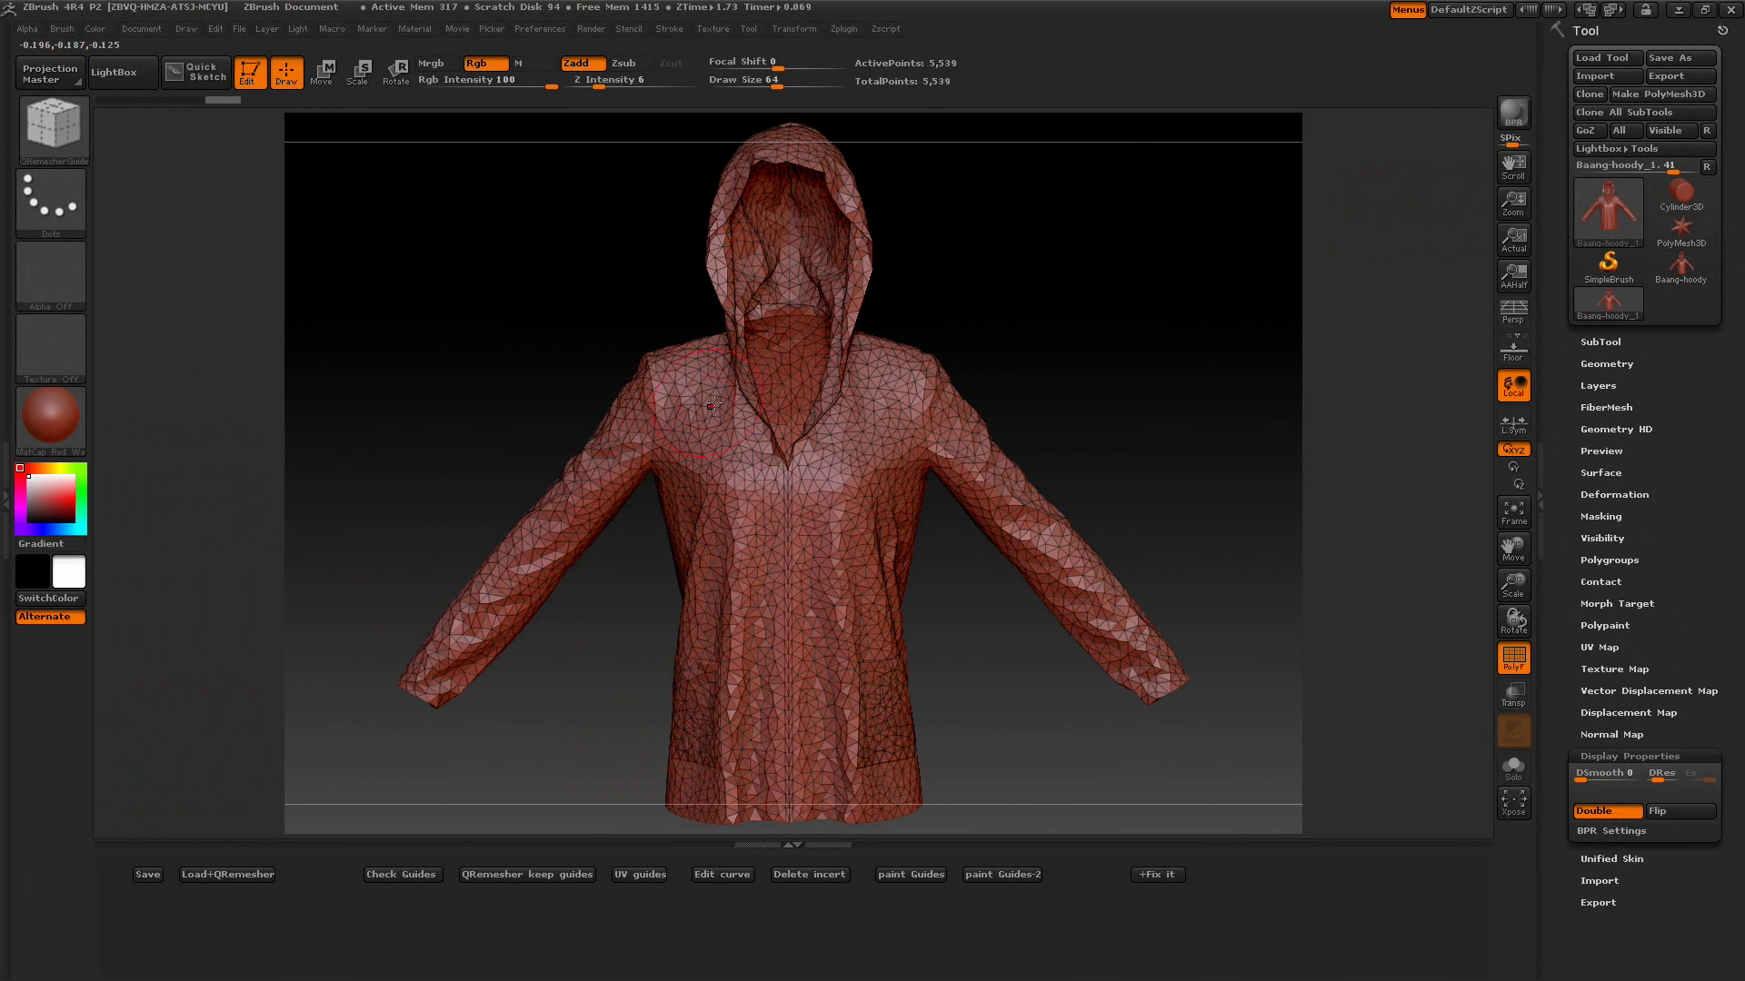
left_click_drag(1103, 401, 1130, 399)
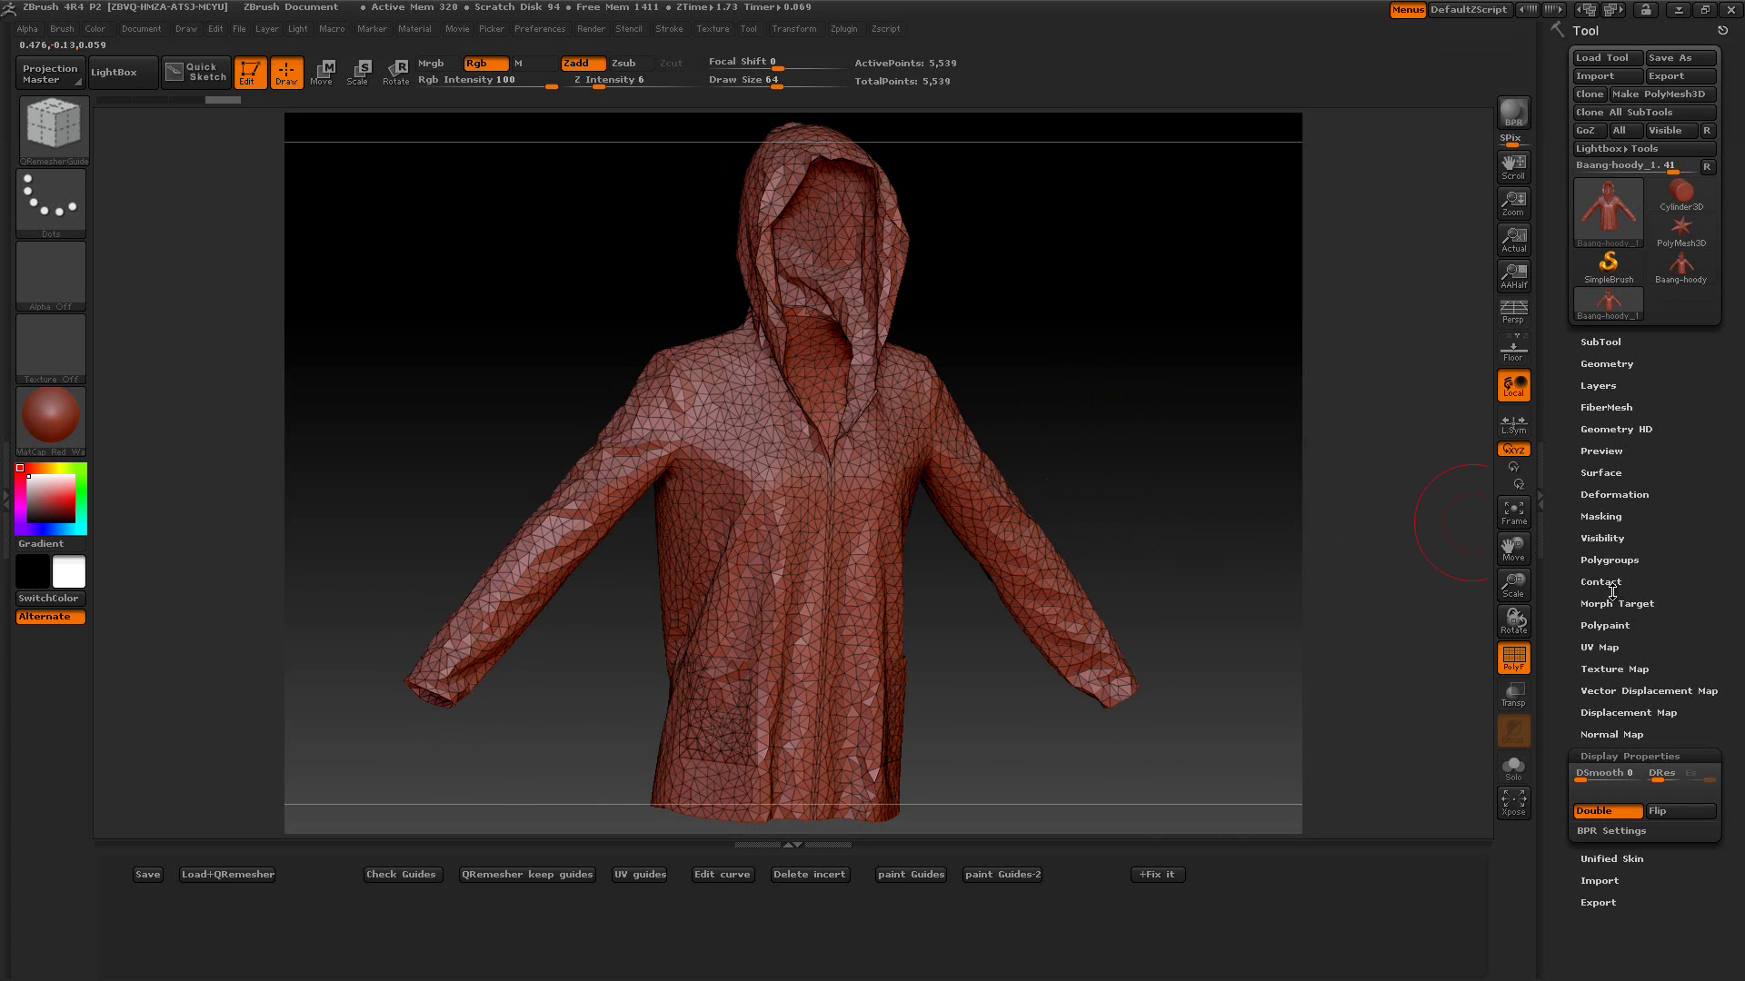
- Toggle Morph UV on to preview the hoodie's flat UV pieces, then off again
left_click(1601, 645)
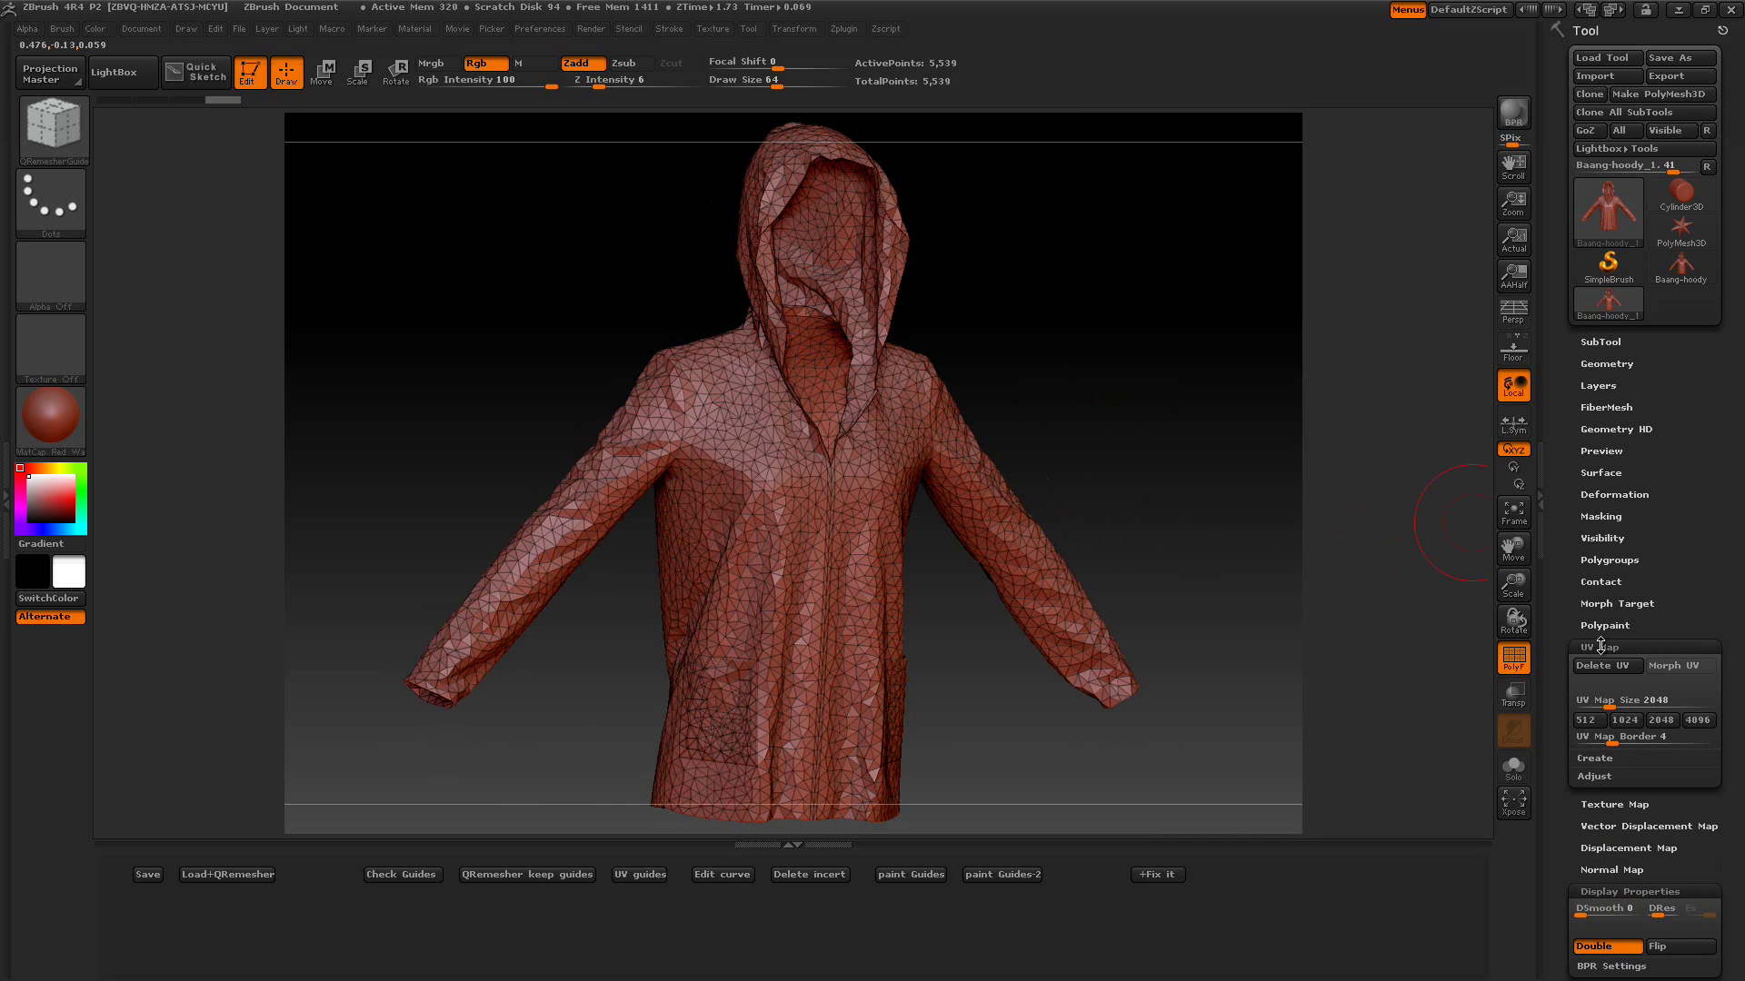
left_click(1657, 664)
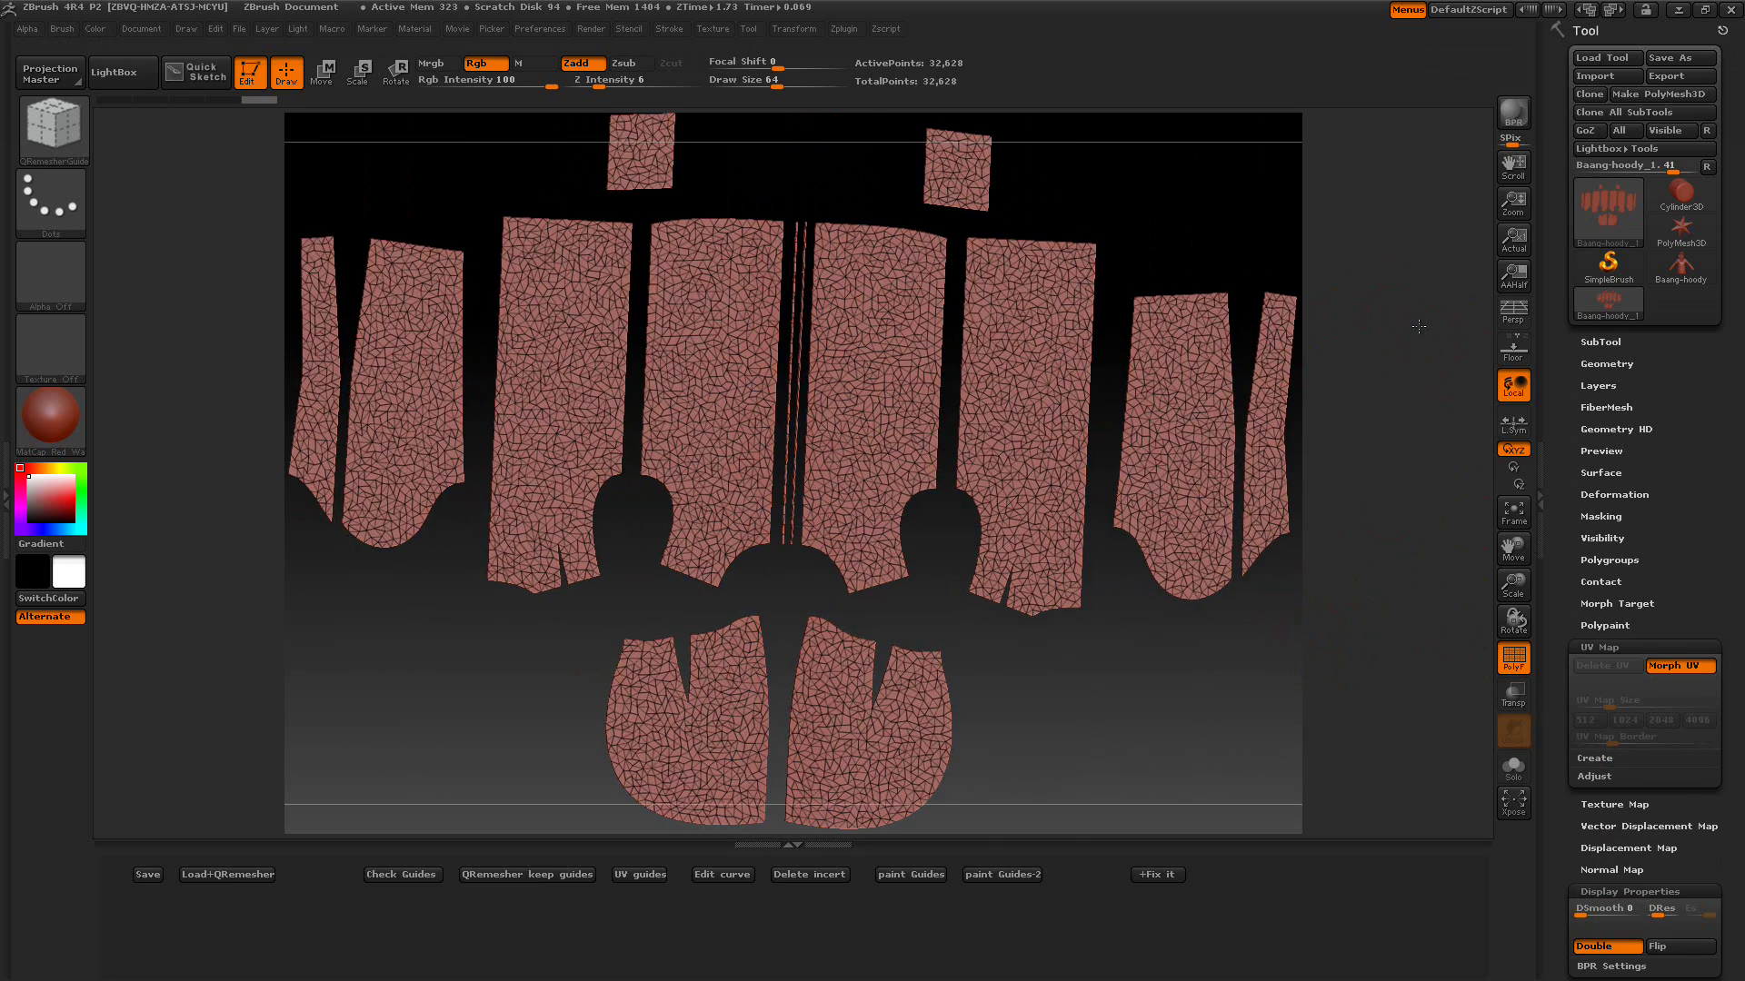
left_click_drag(1407, 277, 1409, 336)
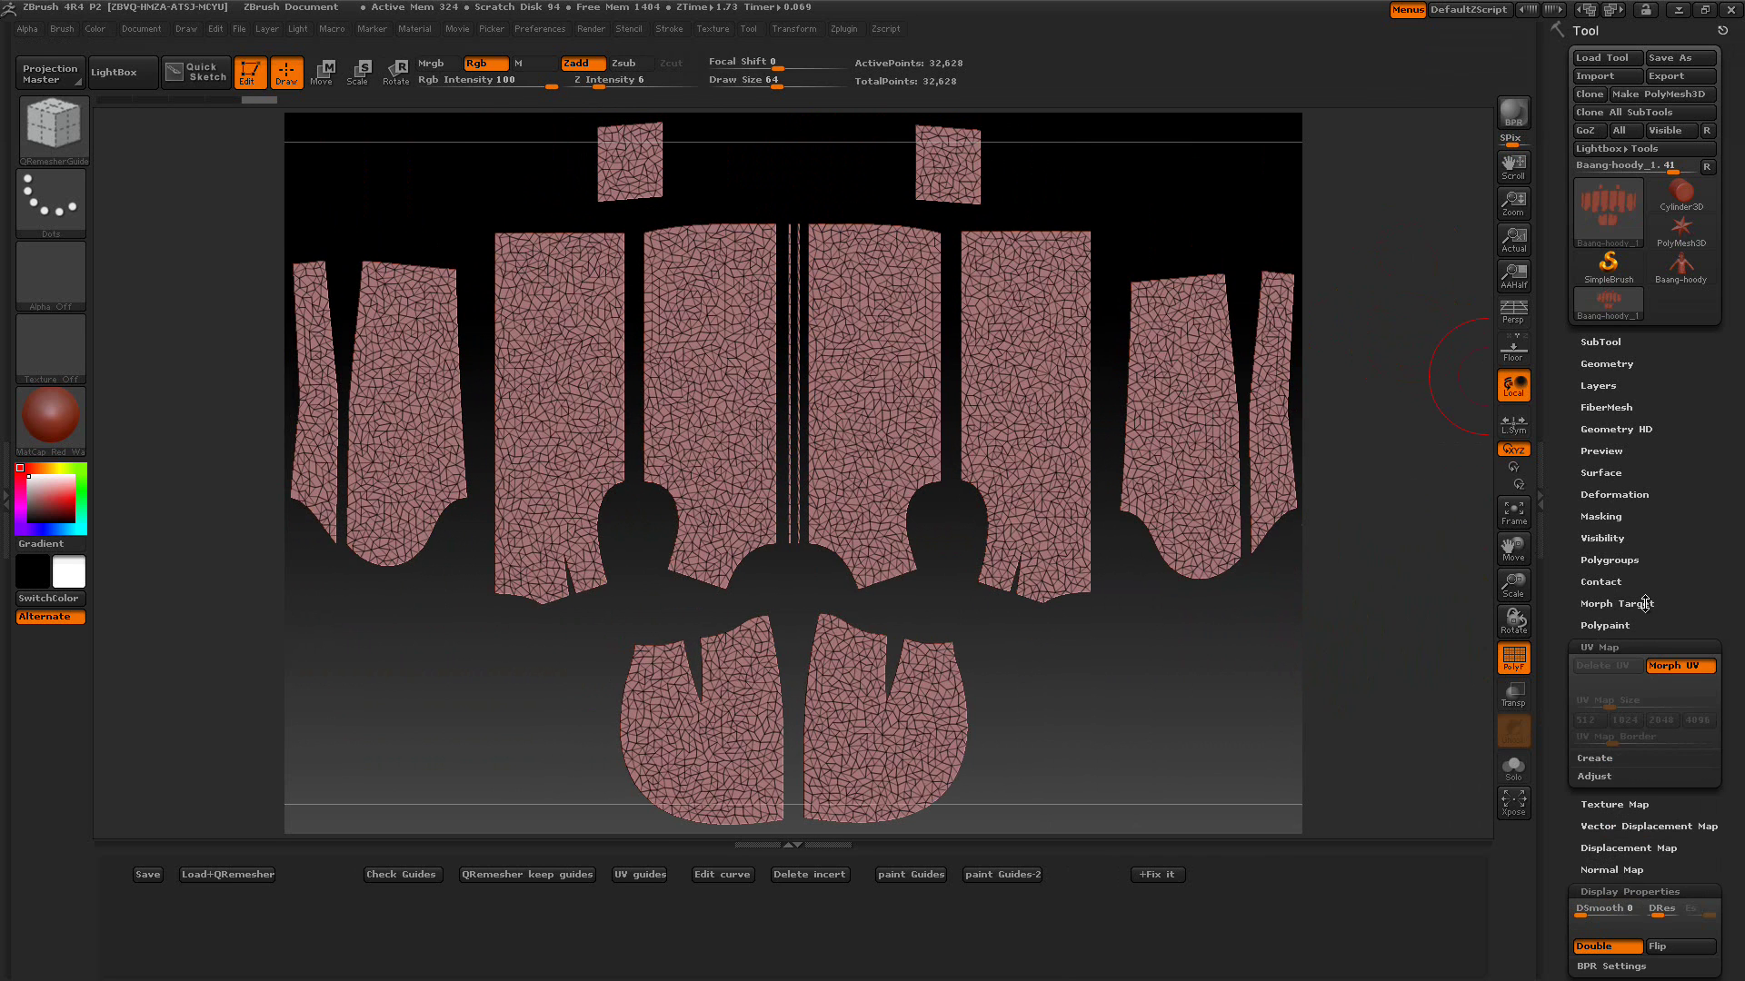
left_click(1665, 668)
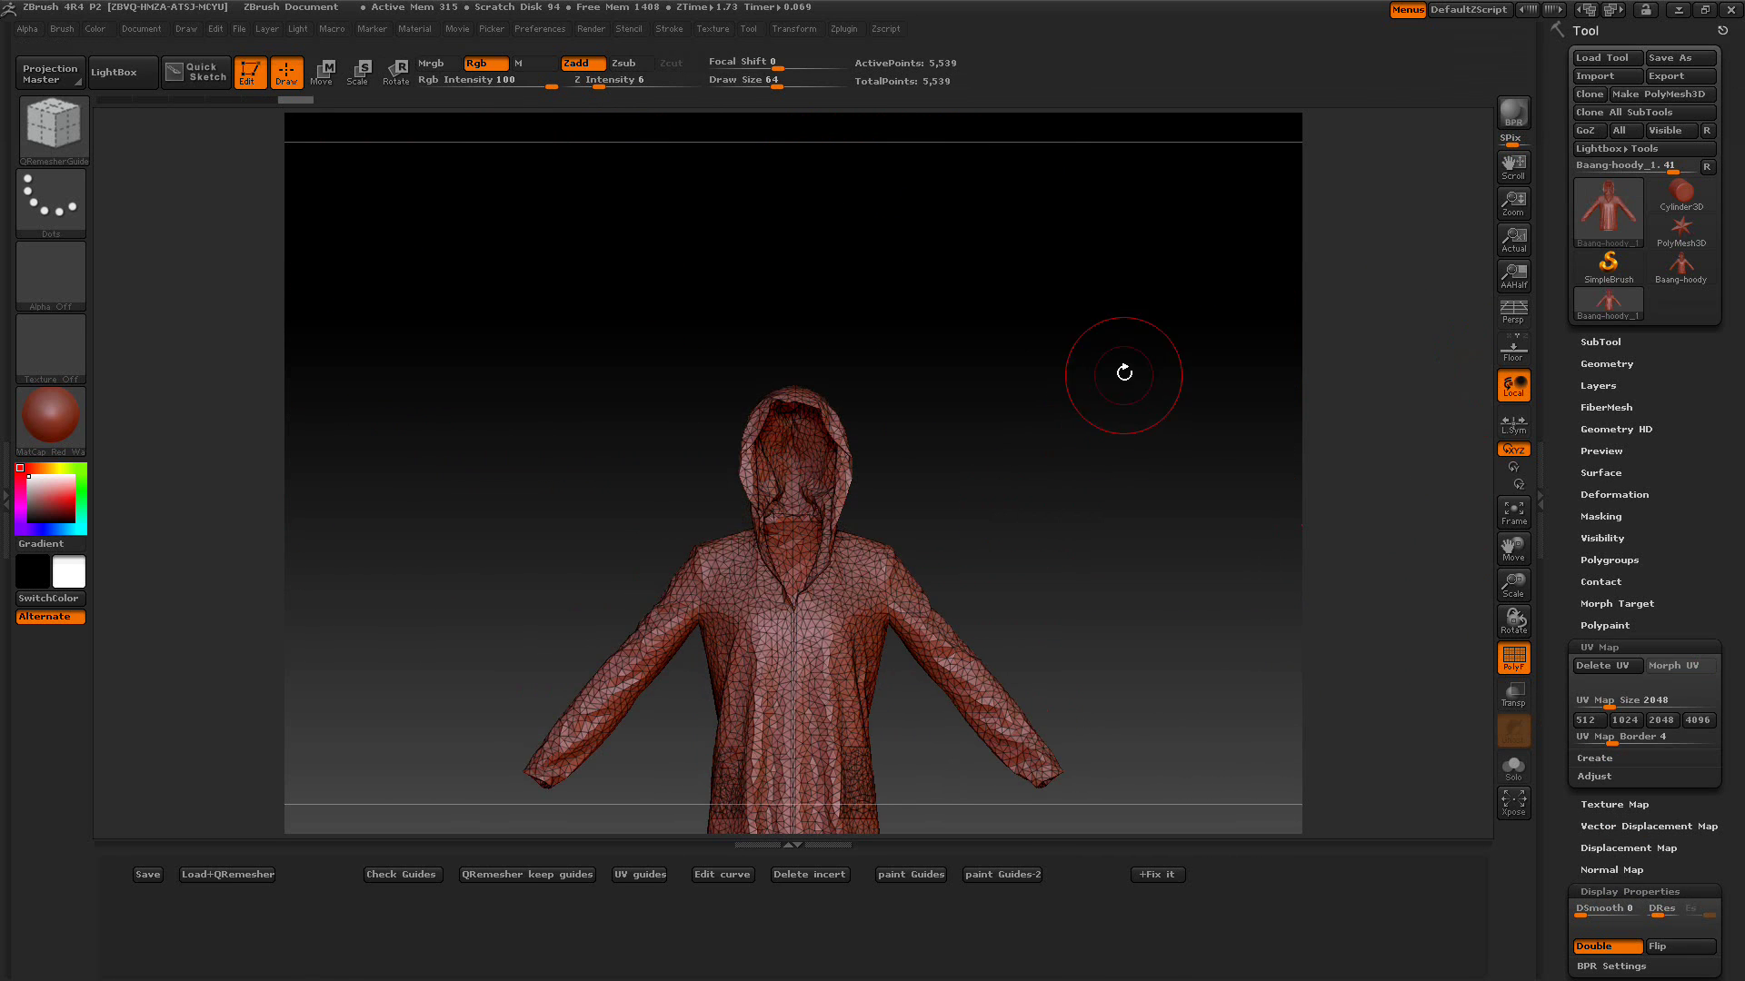
left_click_drag(1121, 361, 1107, 264, "alt")
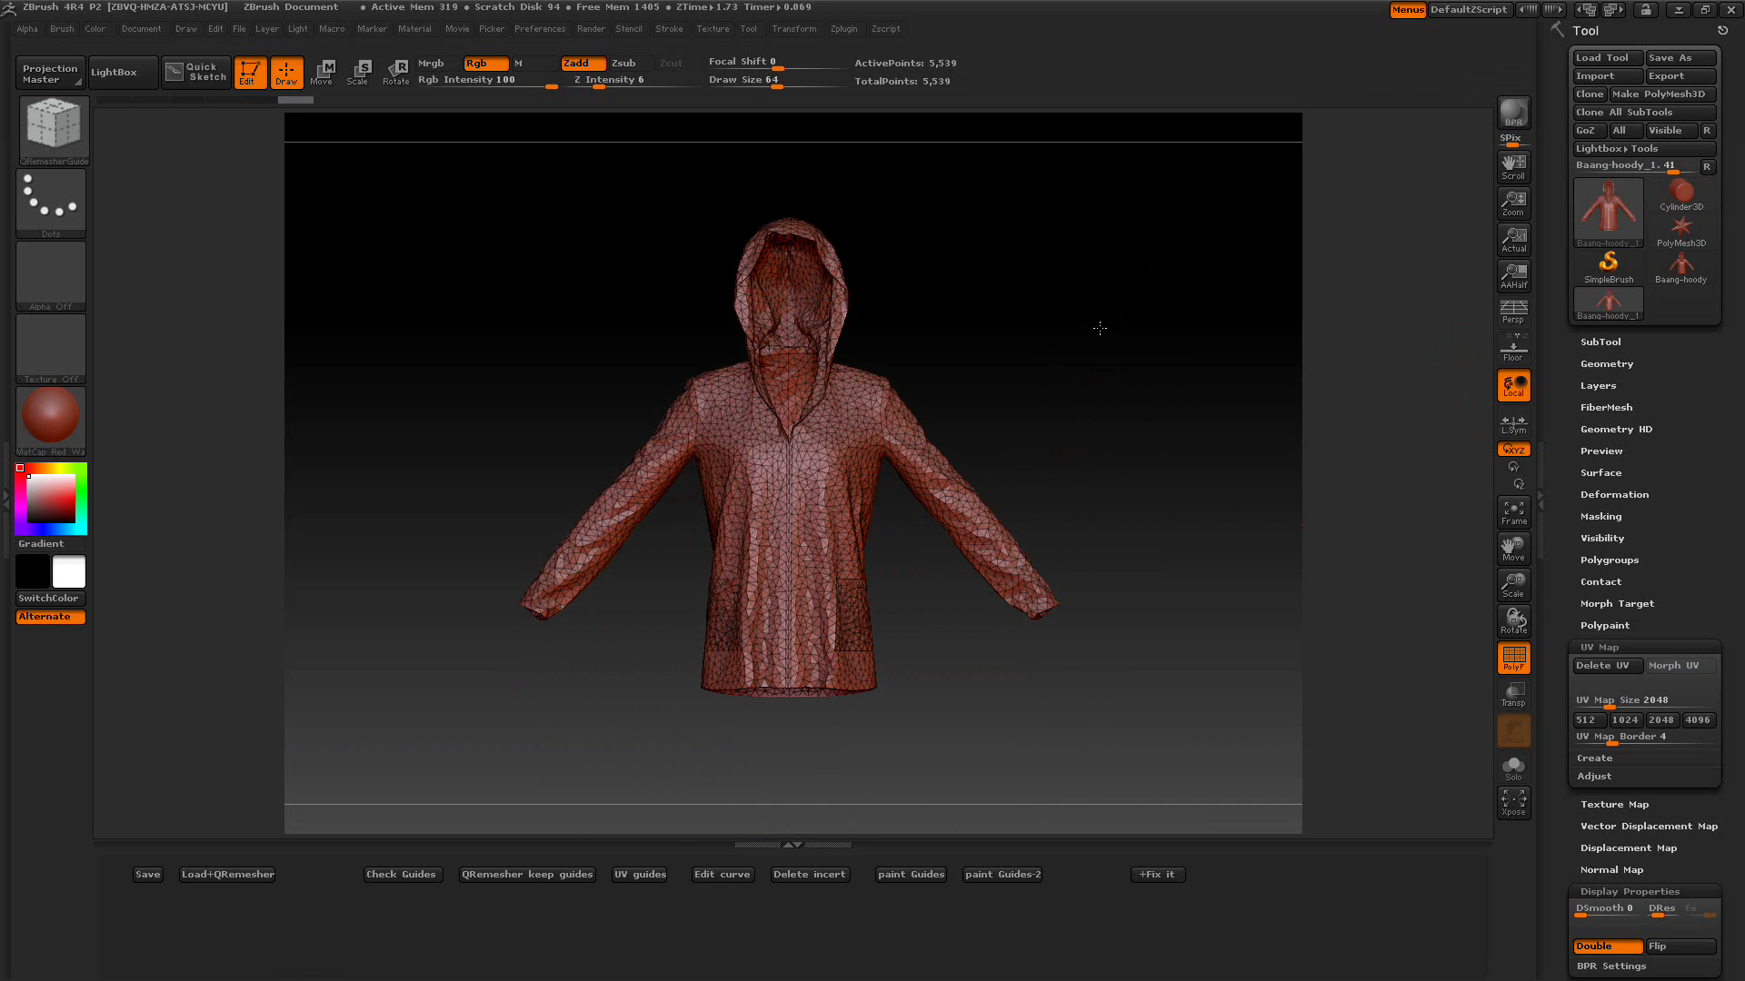
left_click_drag(1100, 325, 1119, 382, "alt")
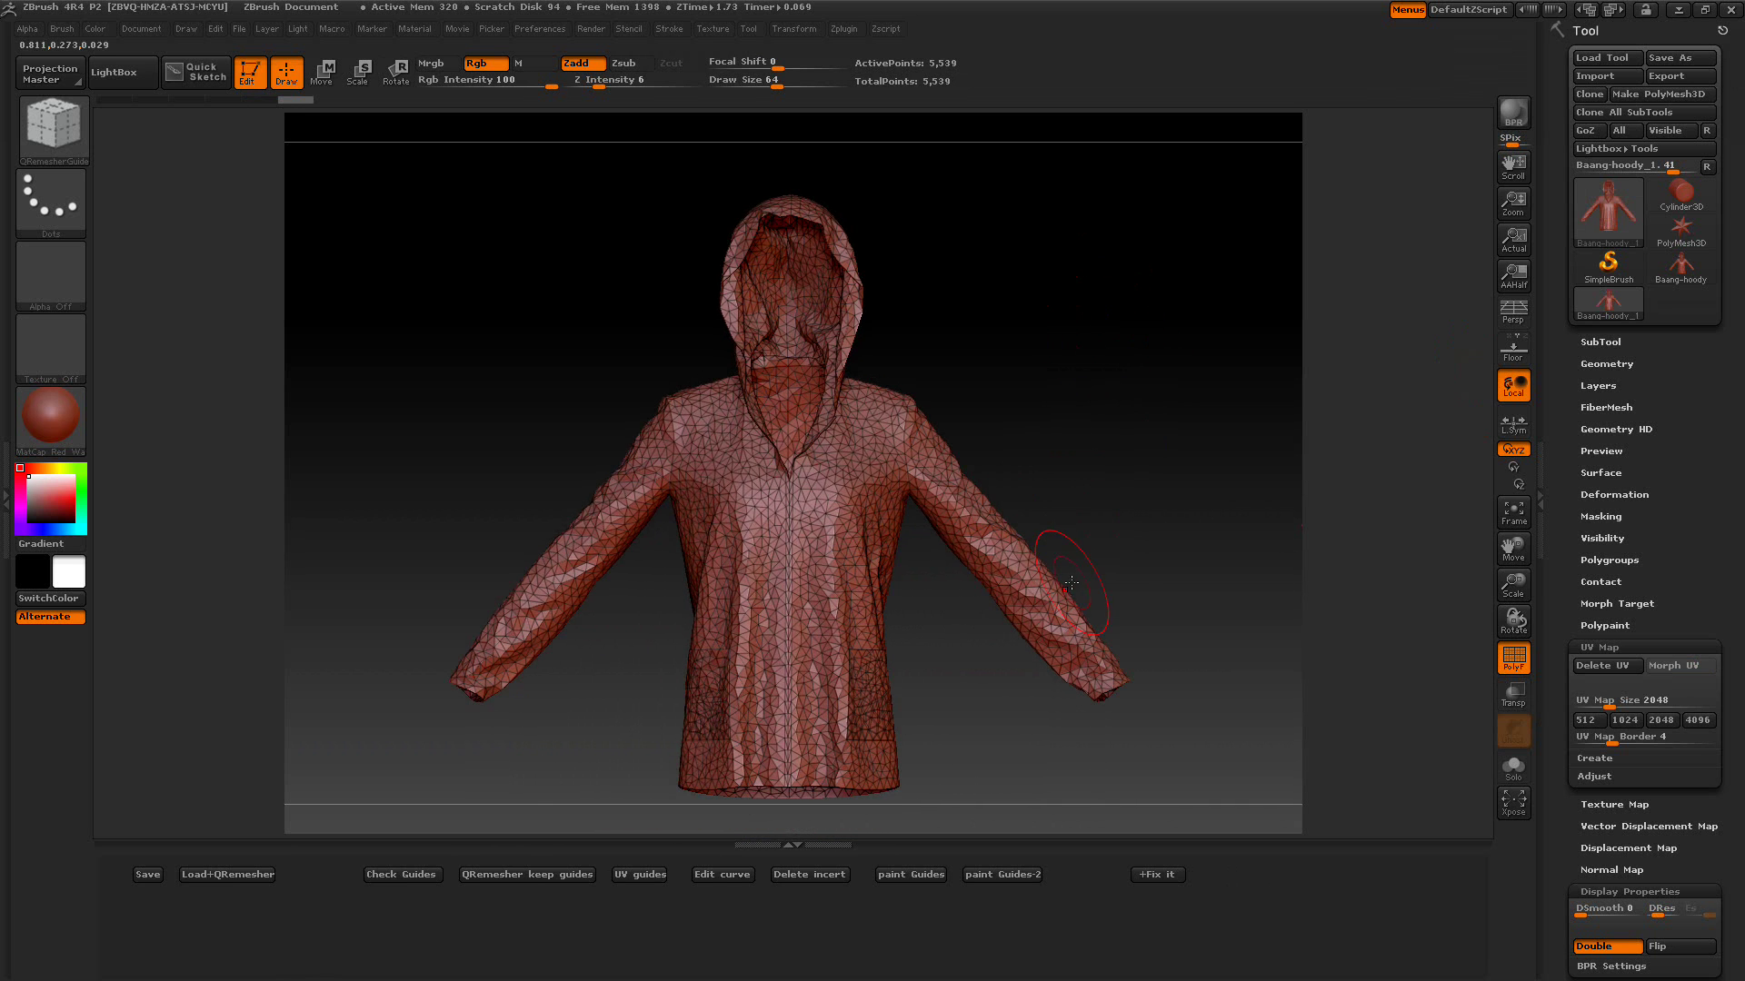
- Create guide curves from the hoodie's UV seams, accepting the warning with Always OK
left_click(631, 874)
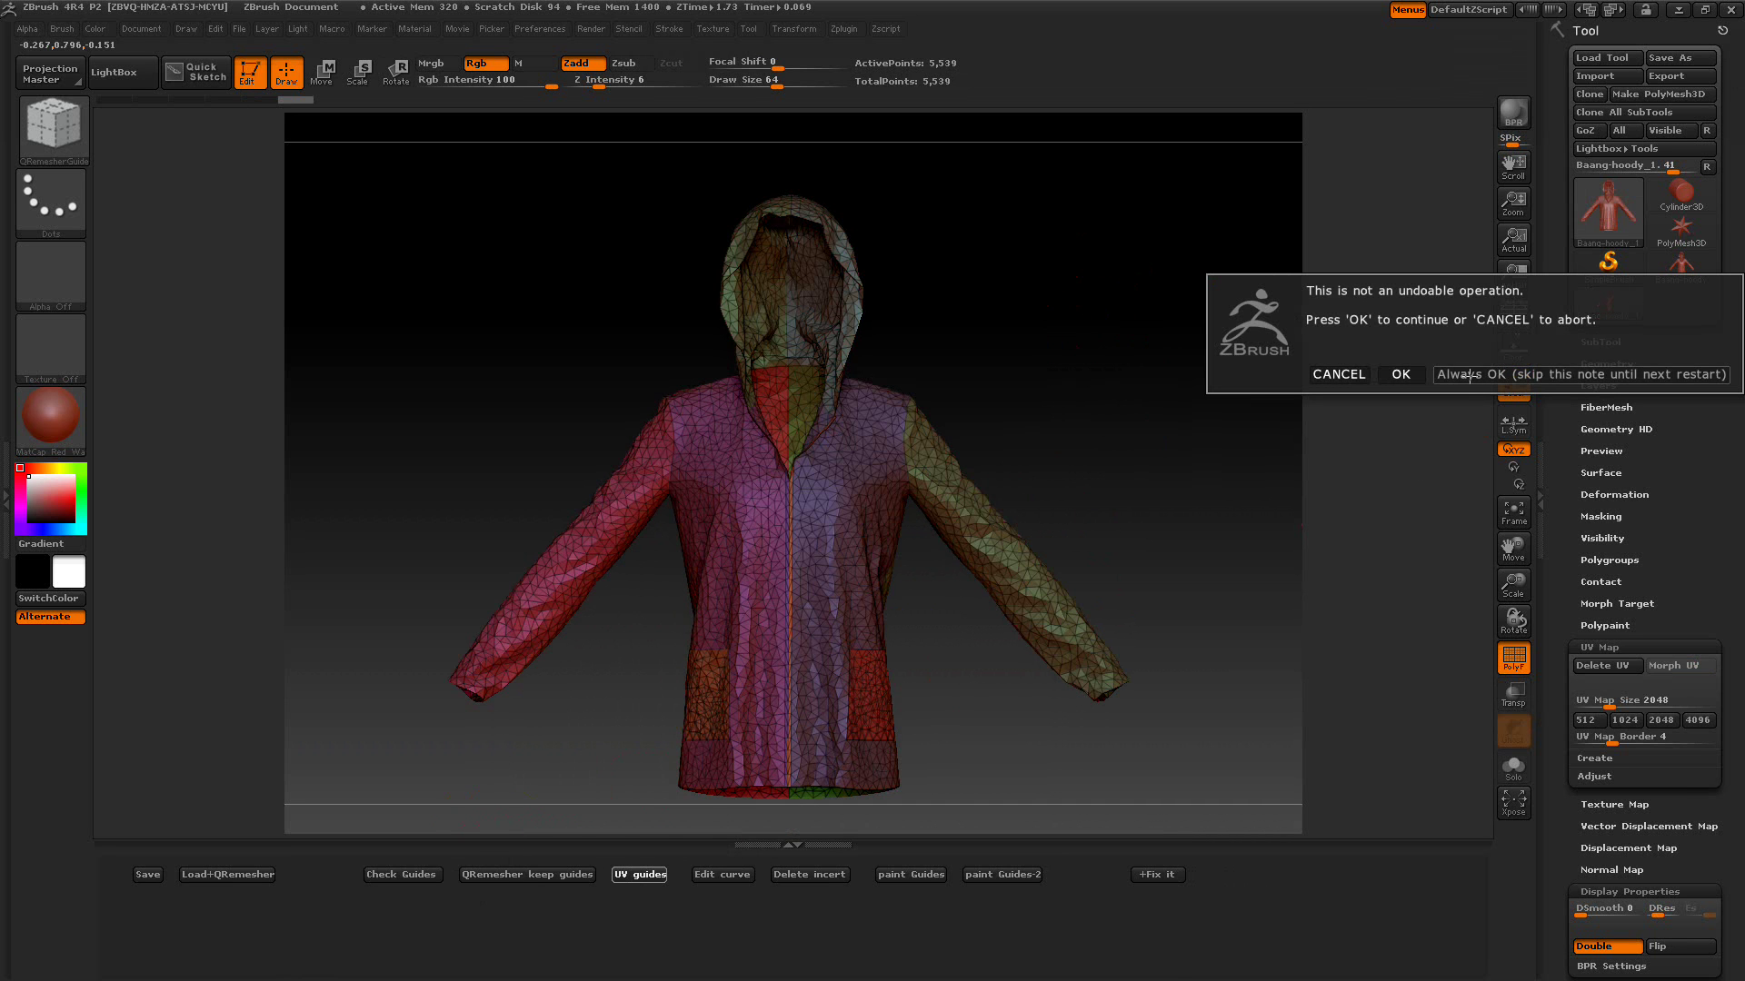
left_click(1462, 374)
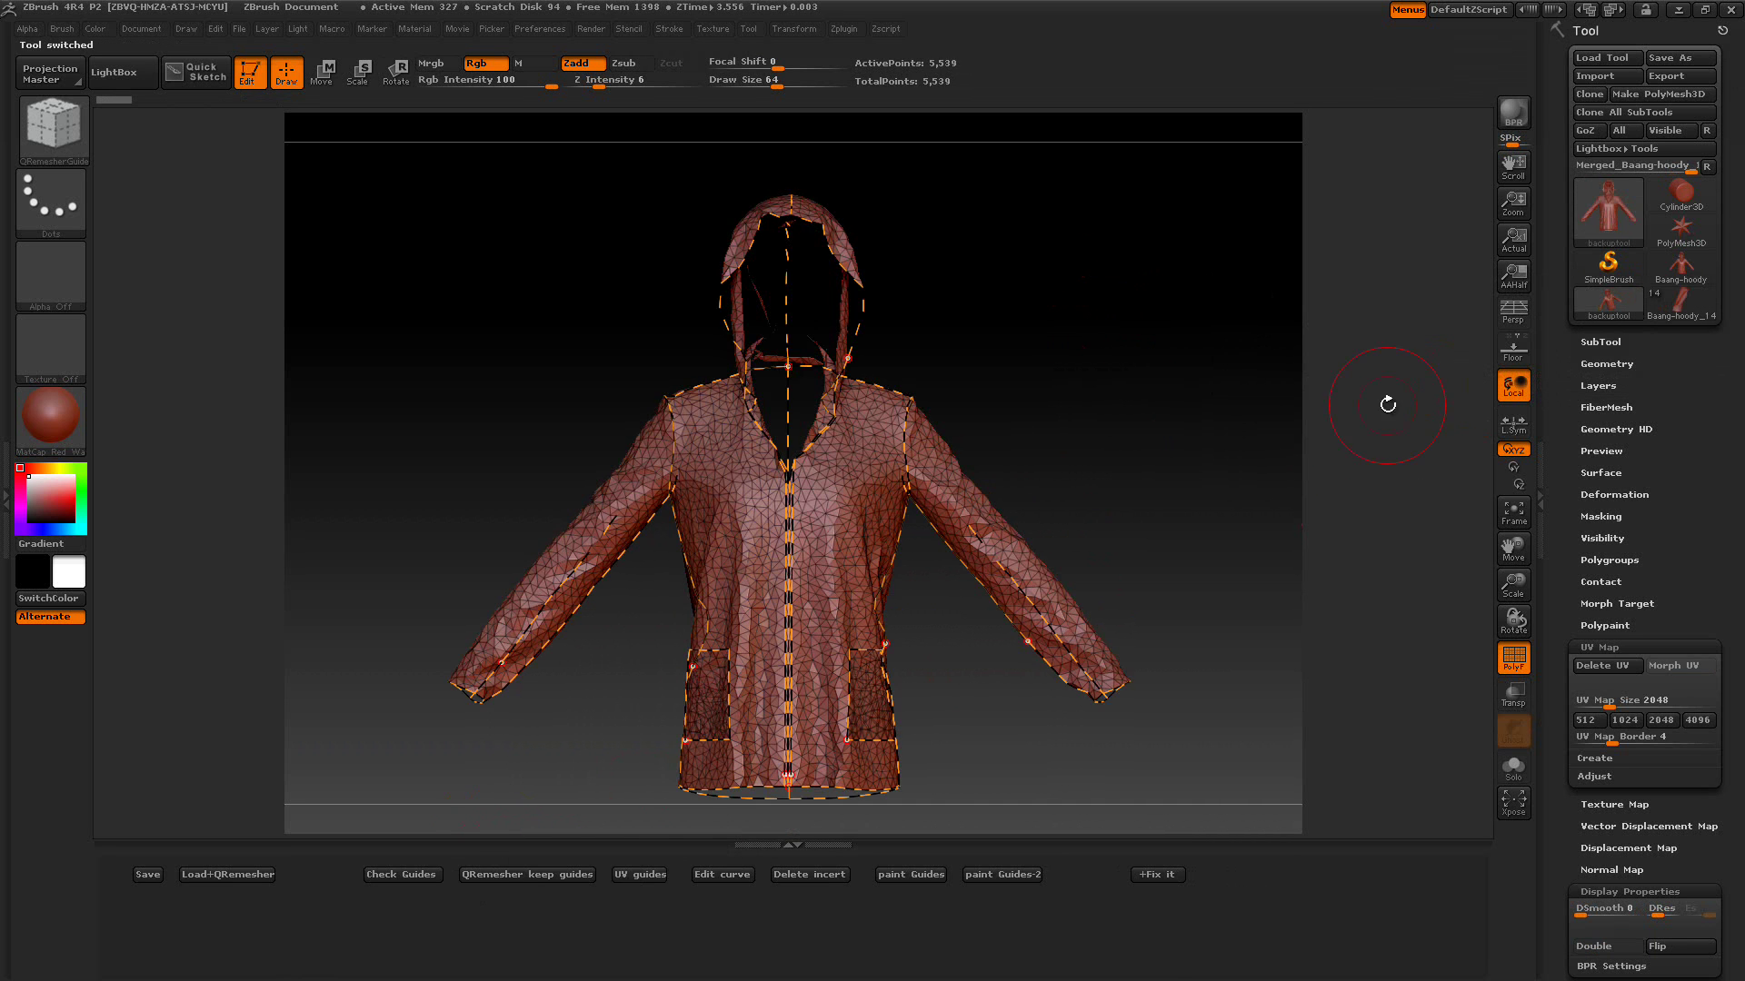
left_click_drag(476, 428, 508, 451)
left_click(700, 434)
- Inspect the guides from front, three-quarter and side views; collapse UV Map and Display panels
left_click_drag(1071, 452, 1074, 457)
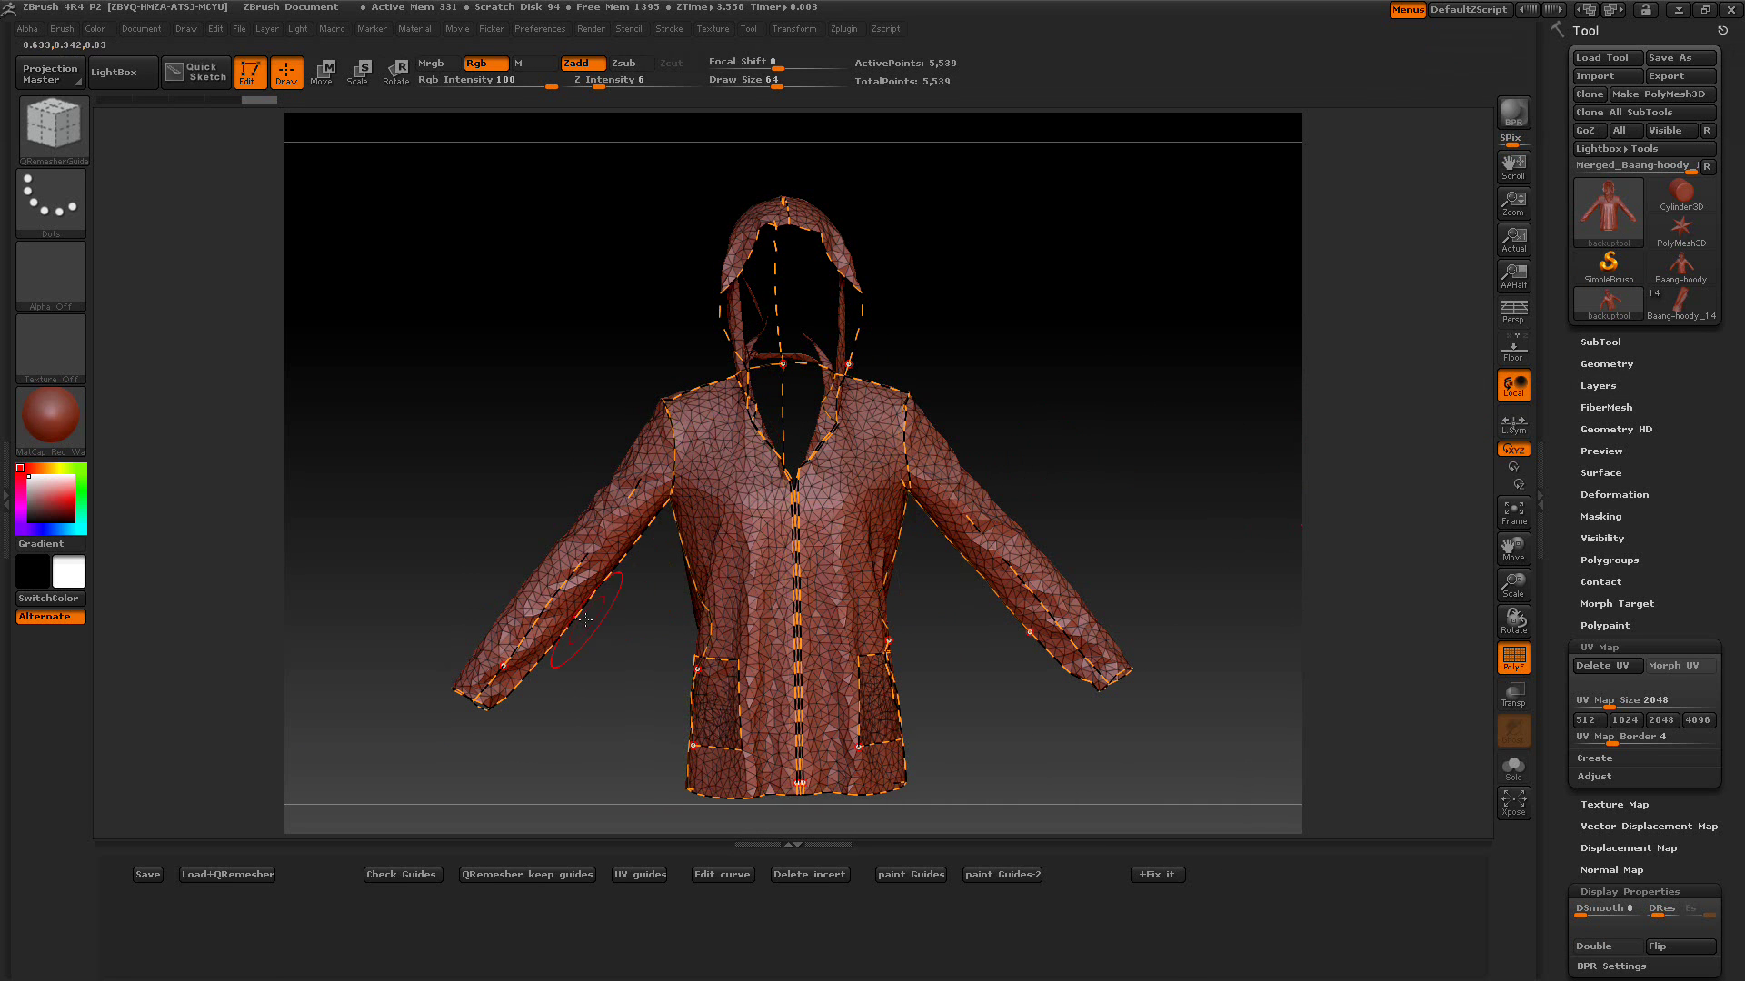
left_click_drag(464, 432, 483, 440)
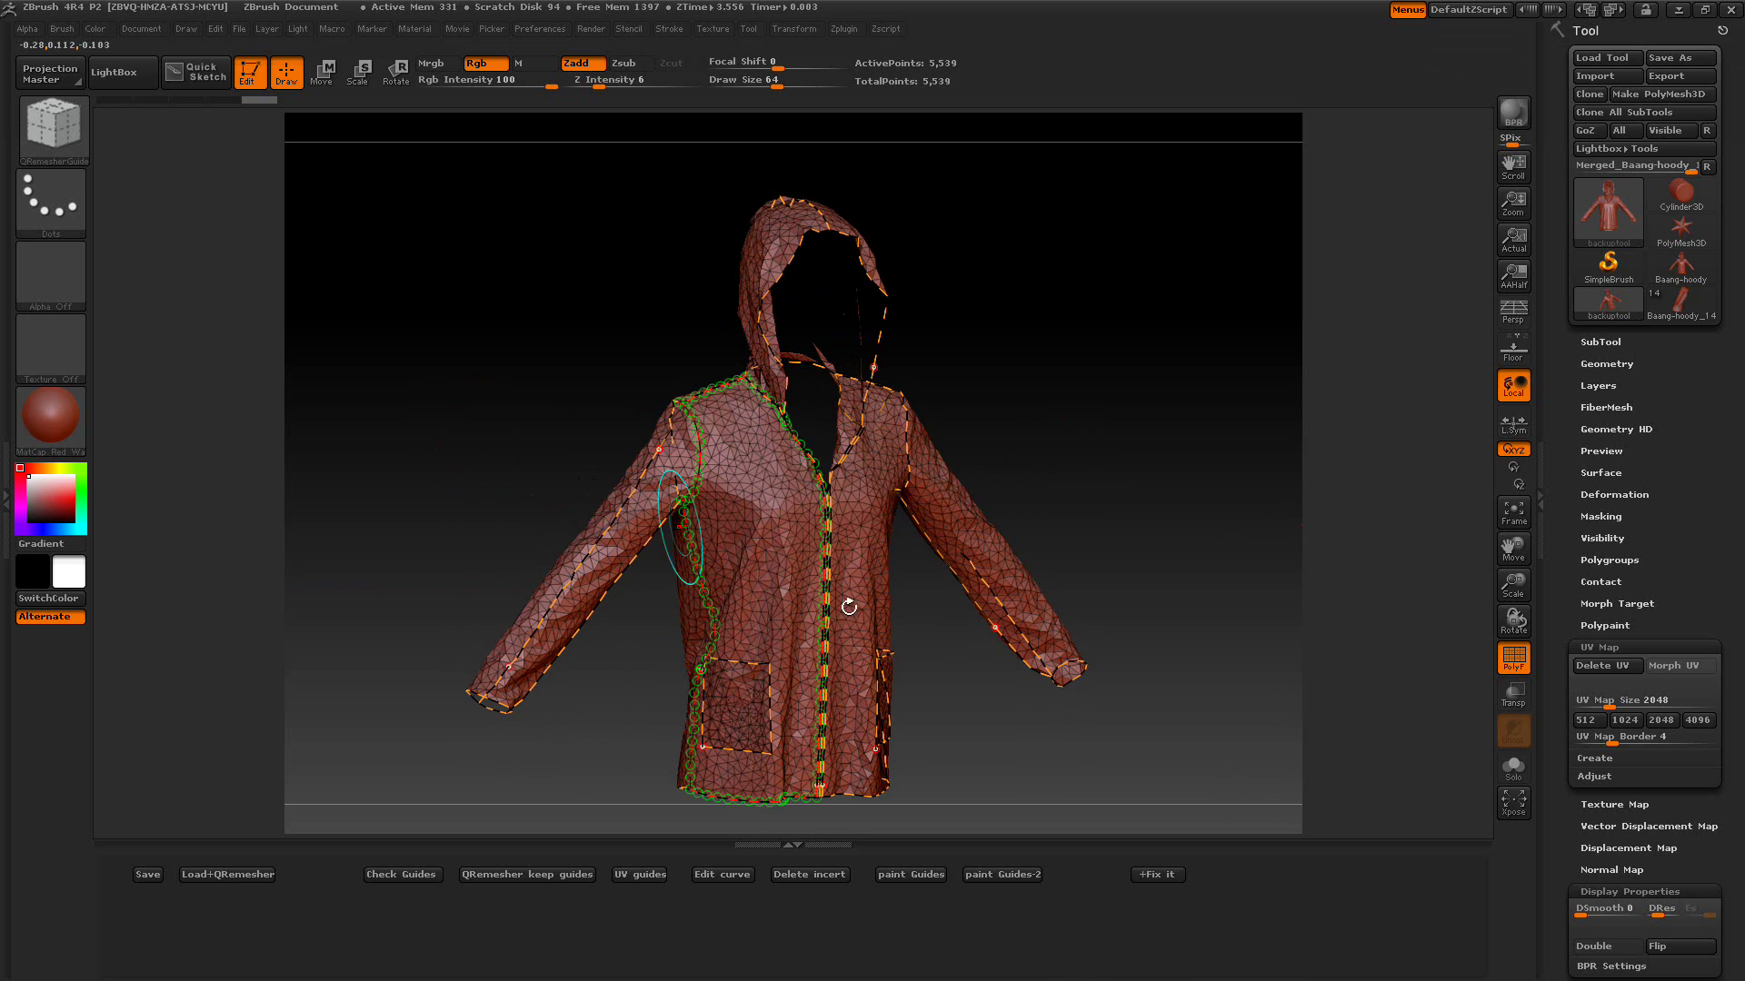
left_click_drag(1223, 467, 1126, 417)
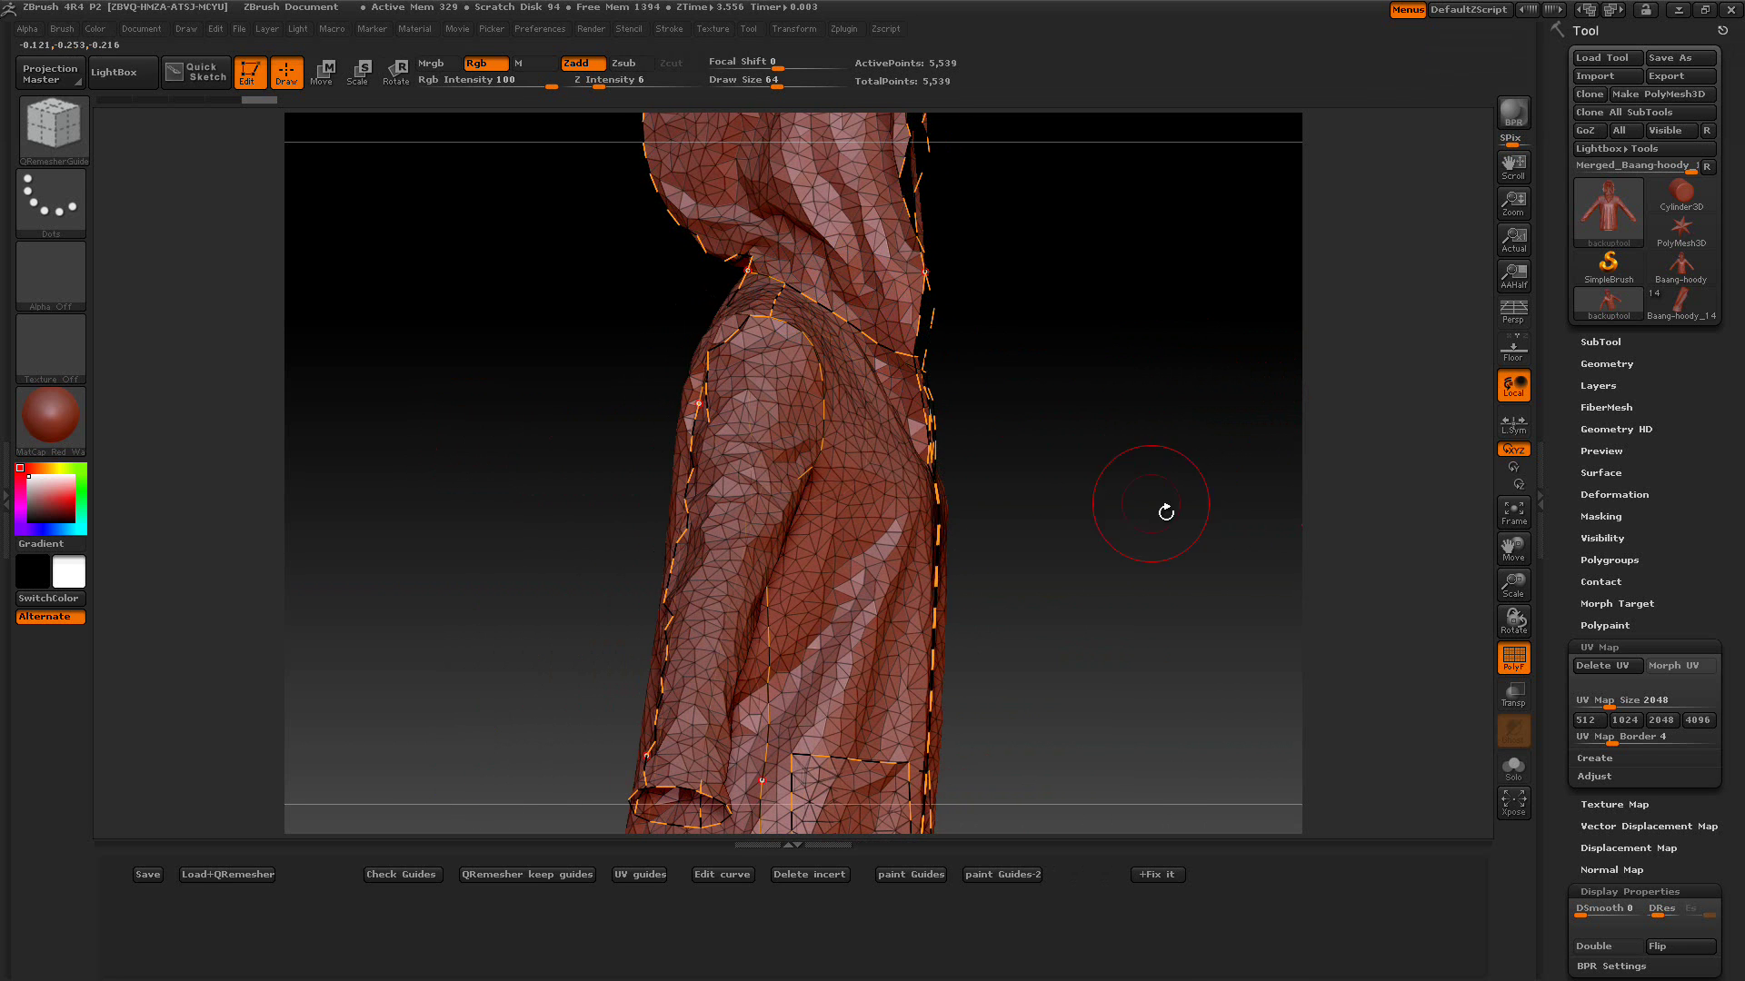
left_click(1601, 647)
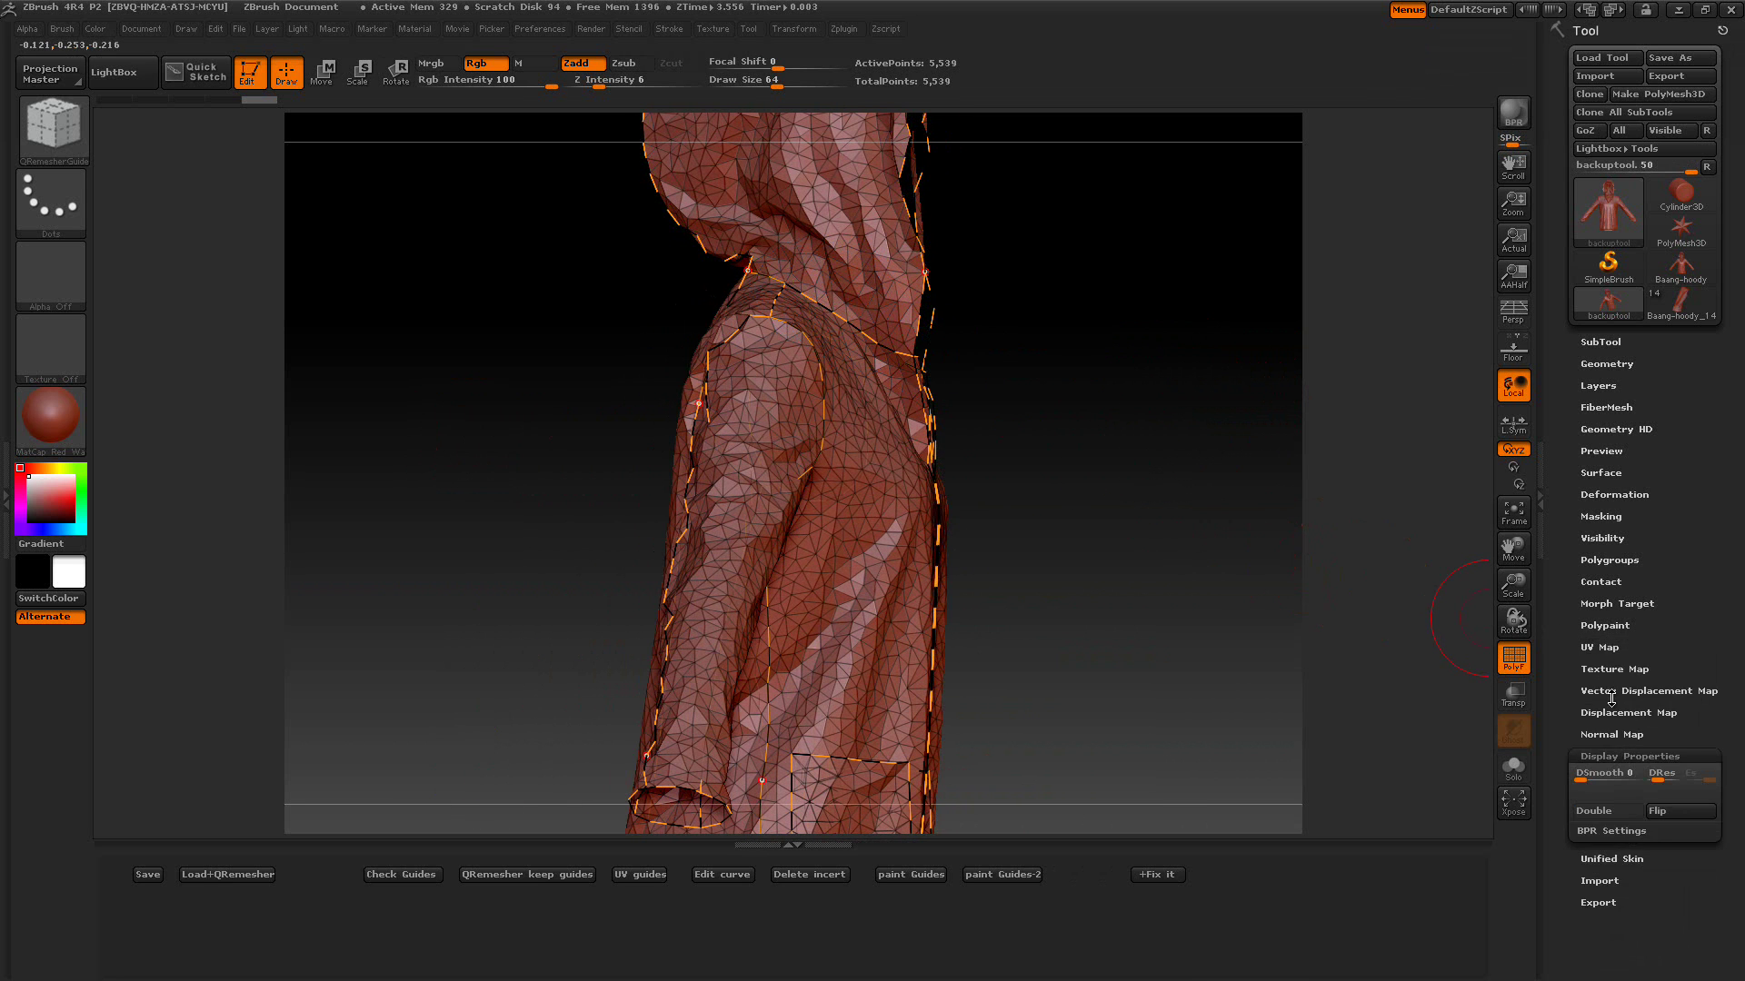
left_click(1609, 756)
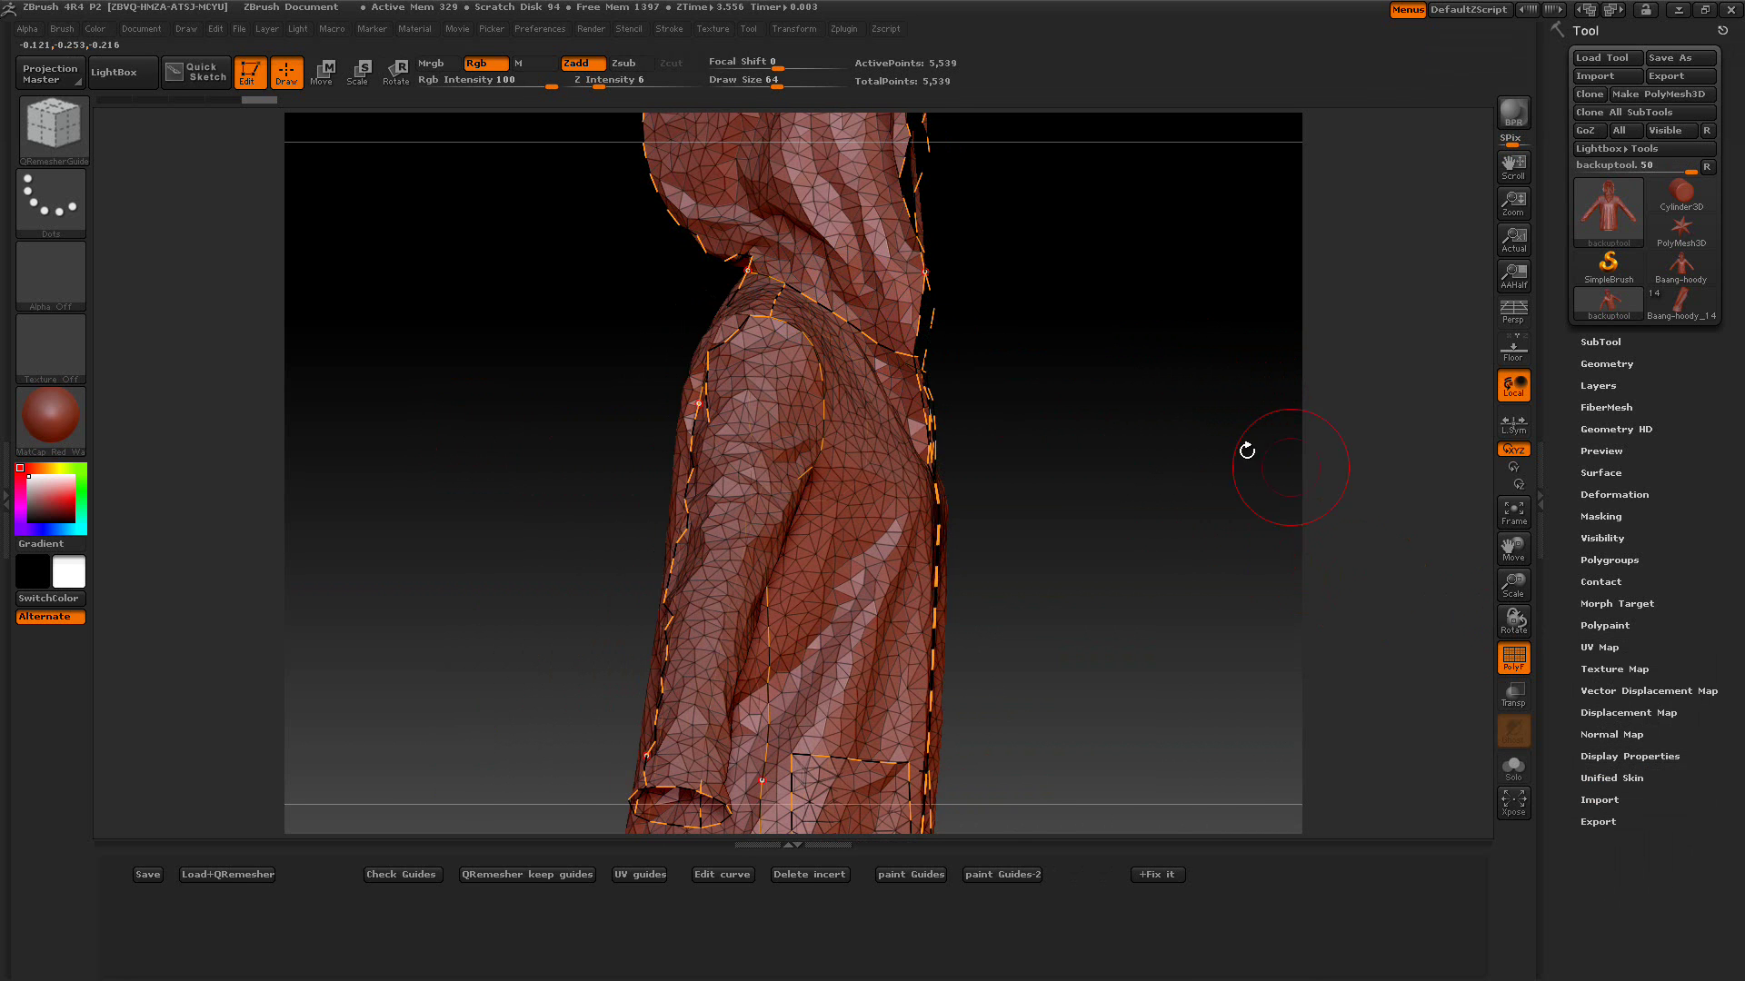
left_click_drag(1180, 428, 1099, 418)
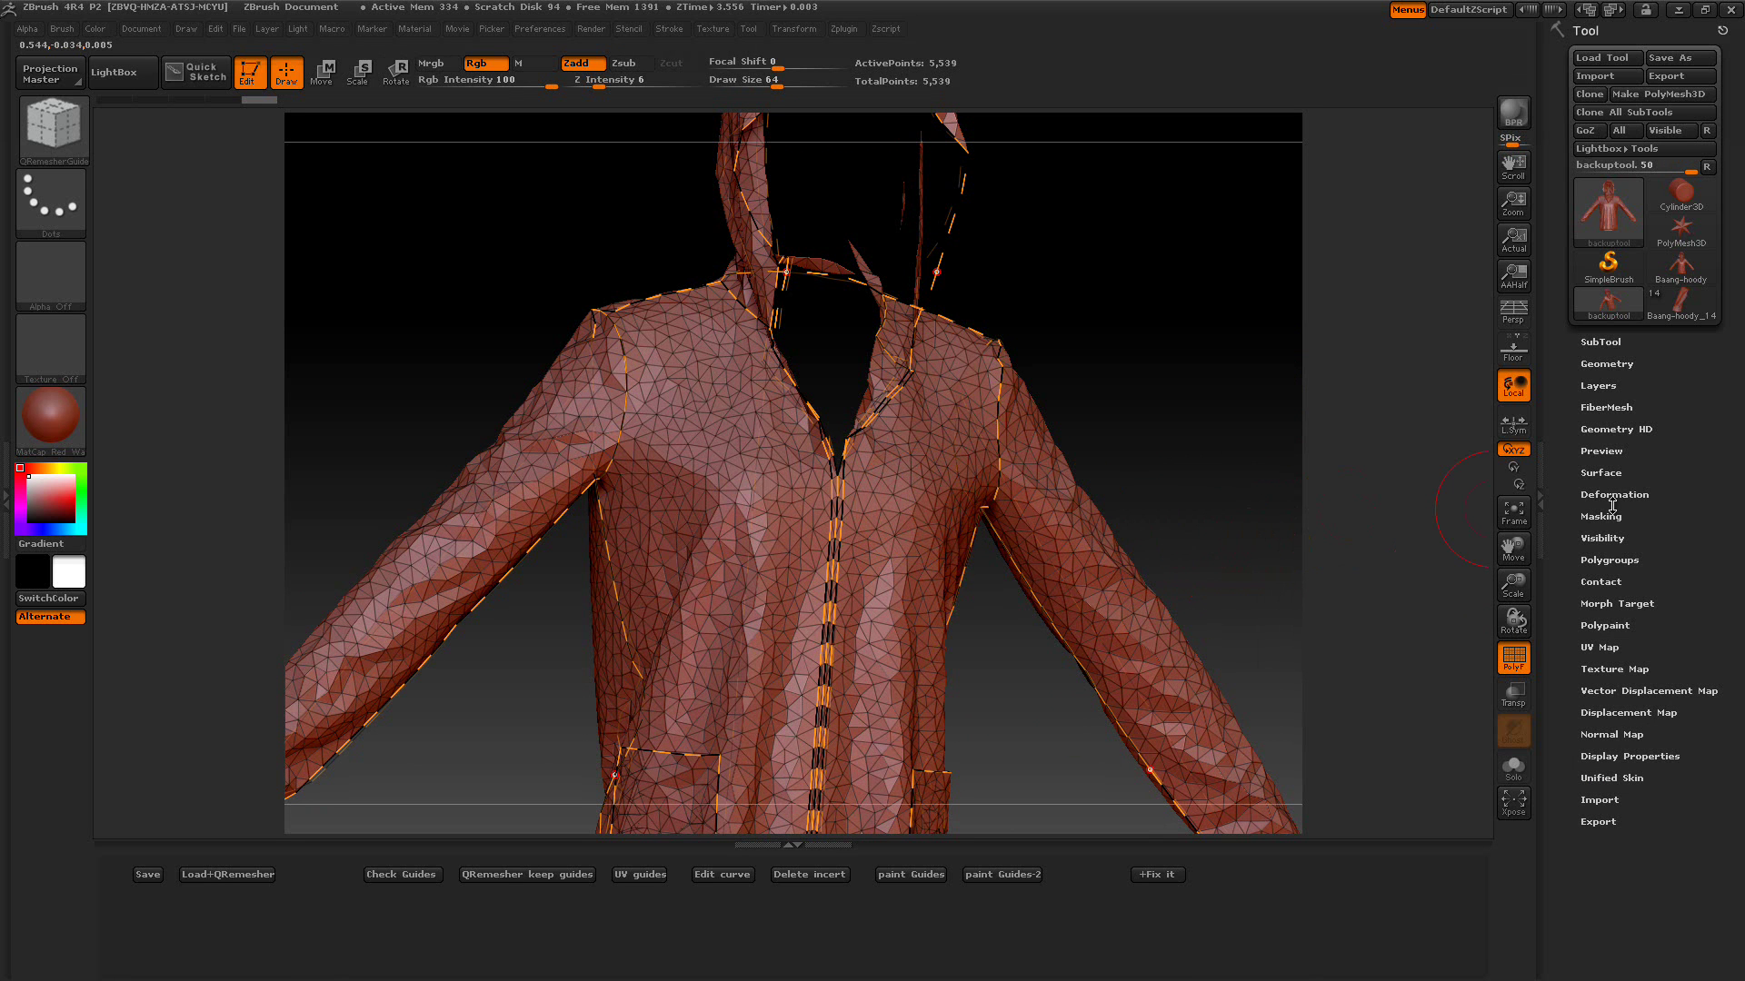
- In Geometry settings, enable AutoMask and Same polygon count for remeshing
left_click(1606, 363)
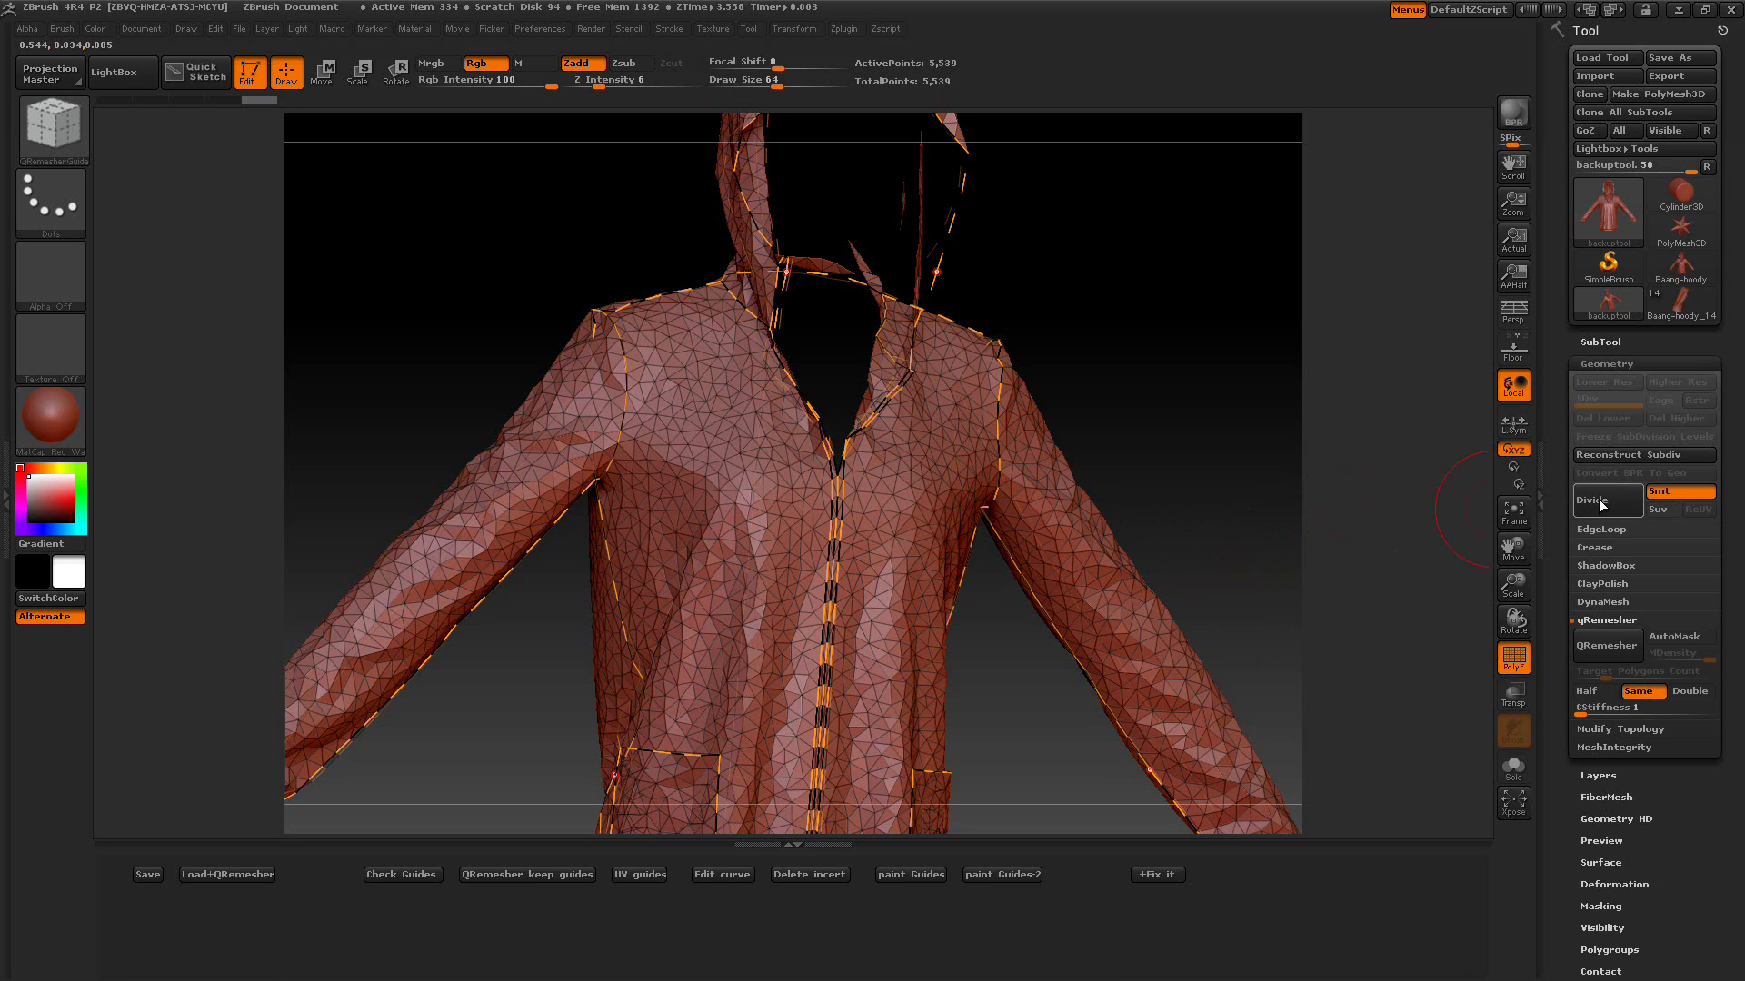
left_click(1666, 641)
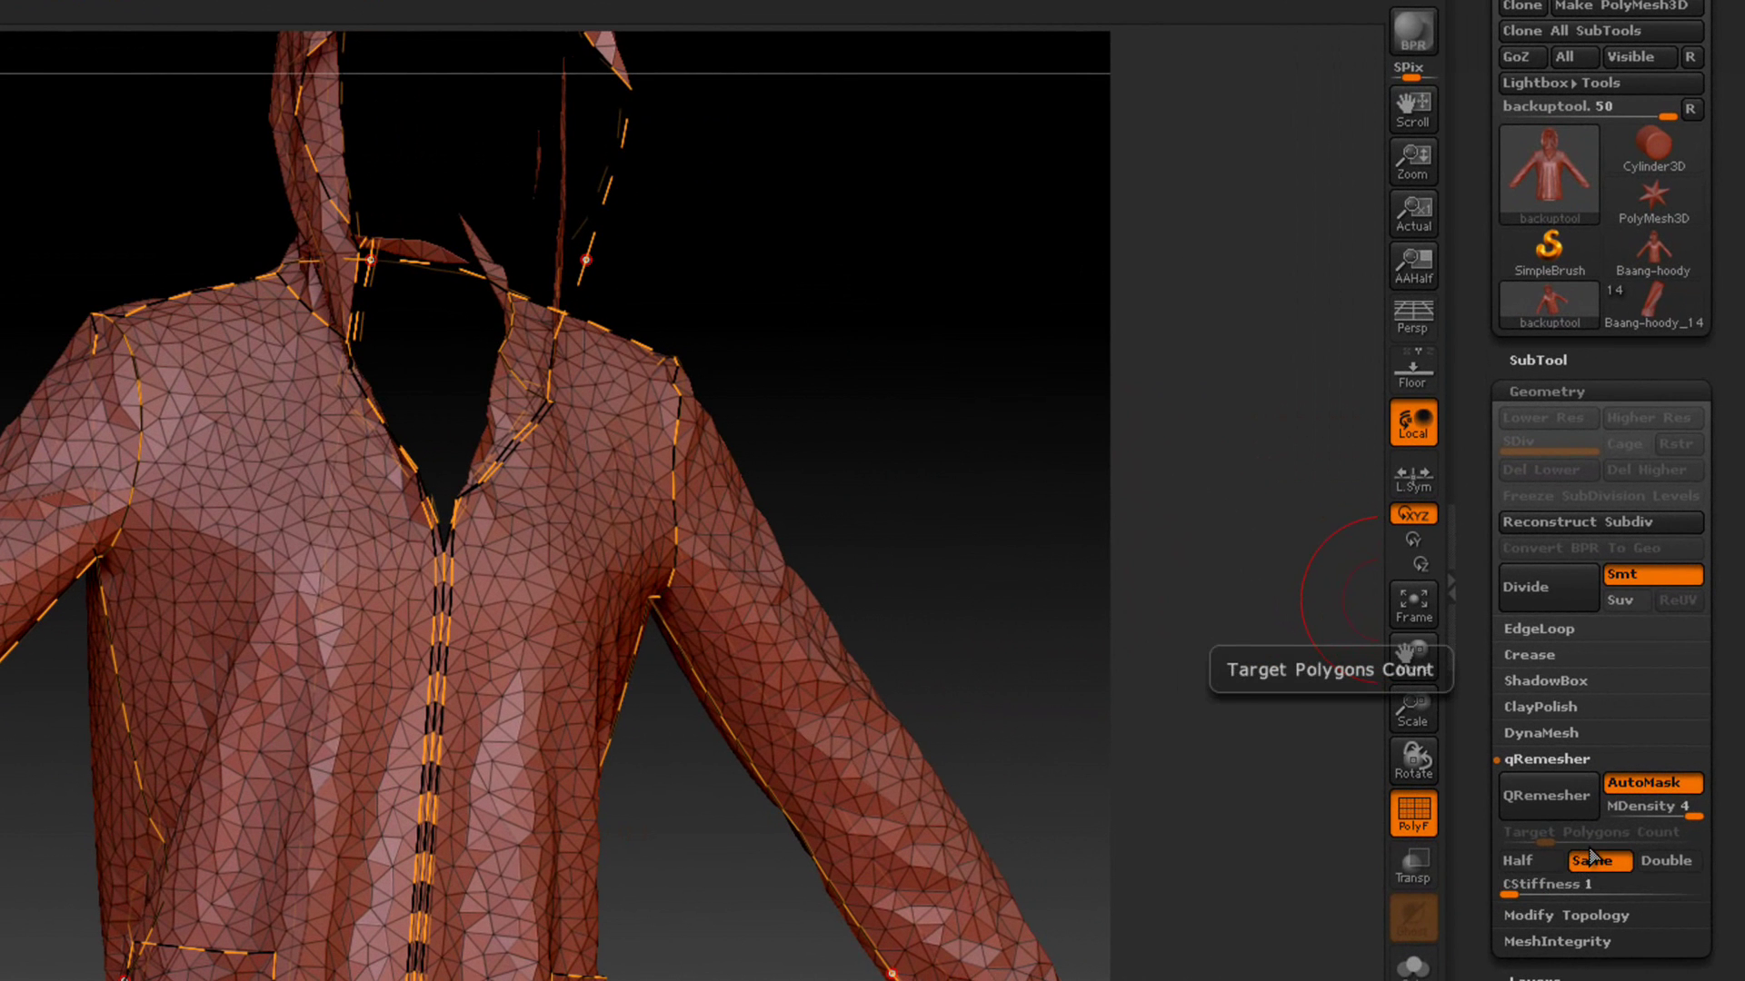
left_click(1589, 859)
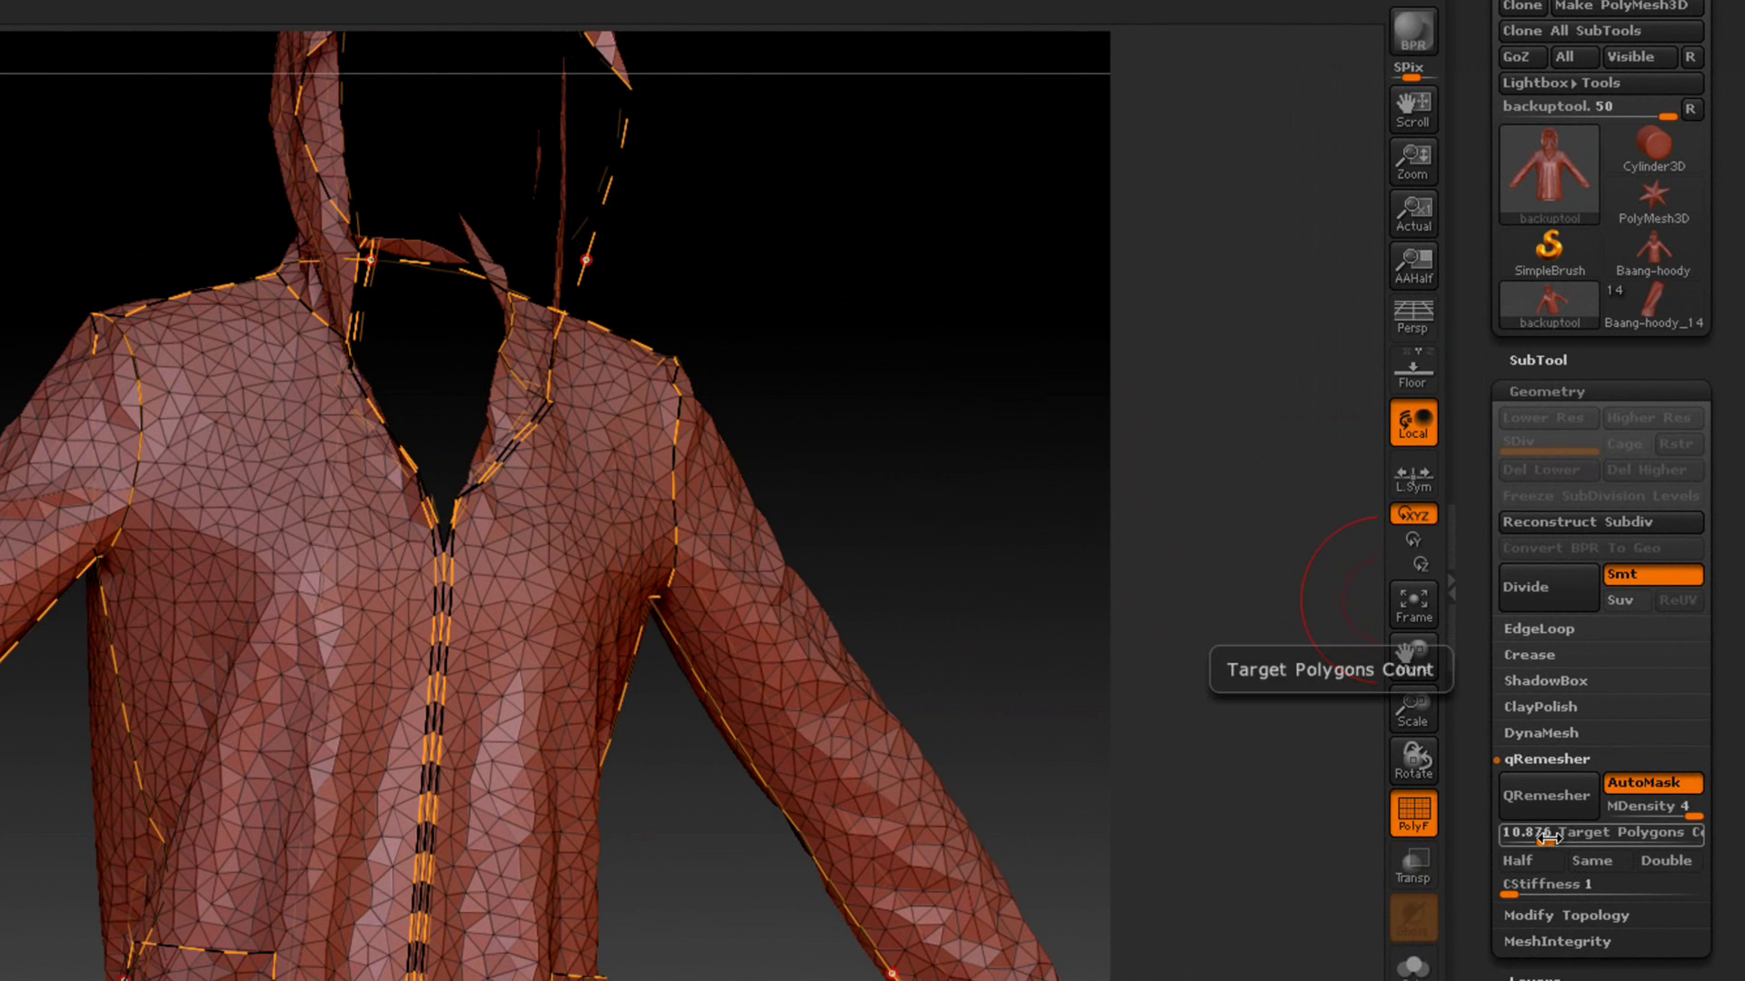
left_click(1586, 860)
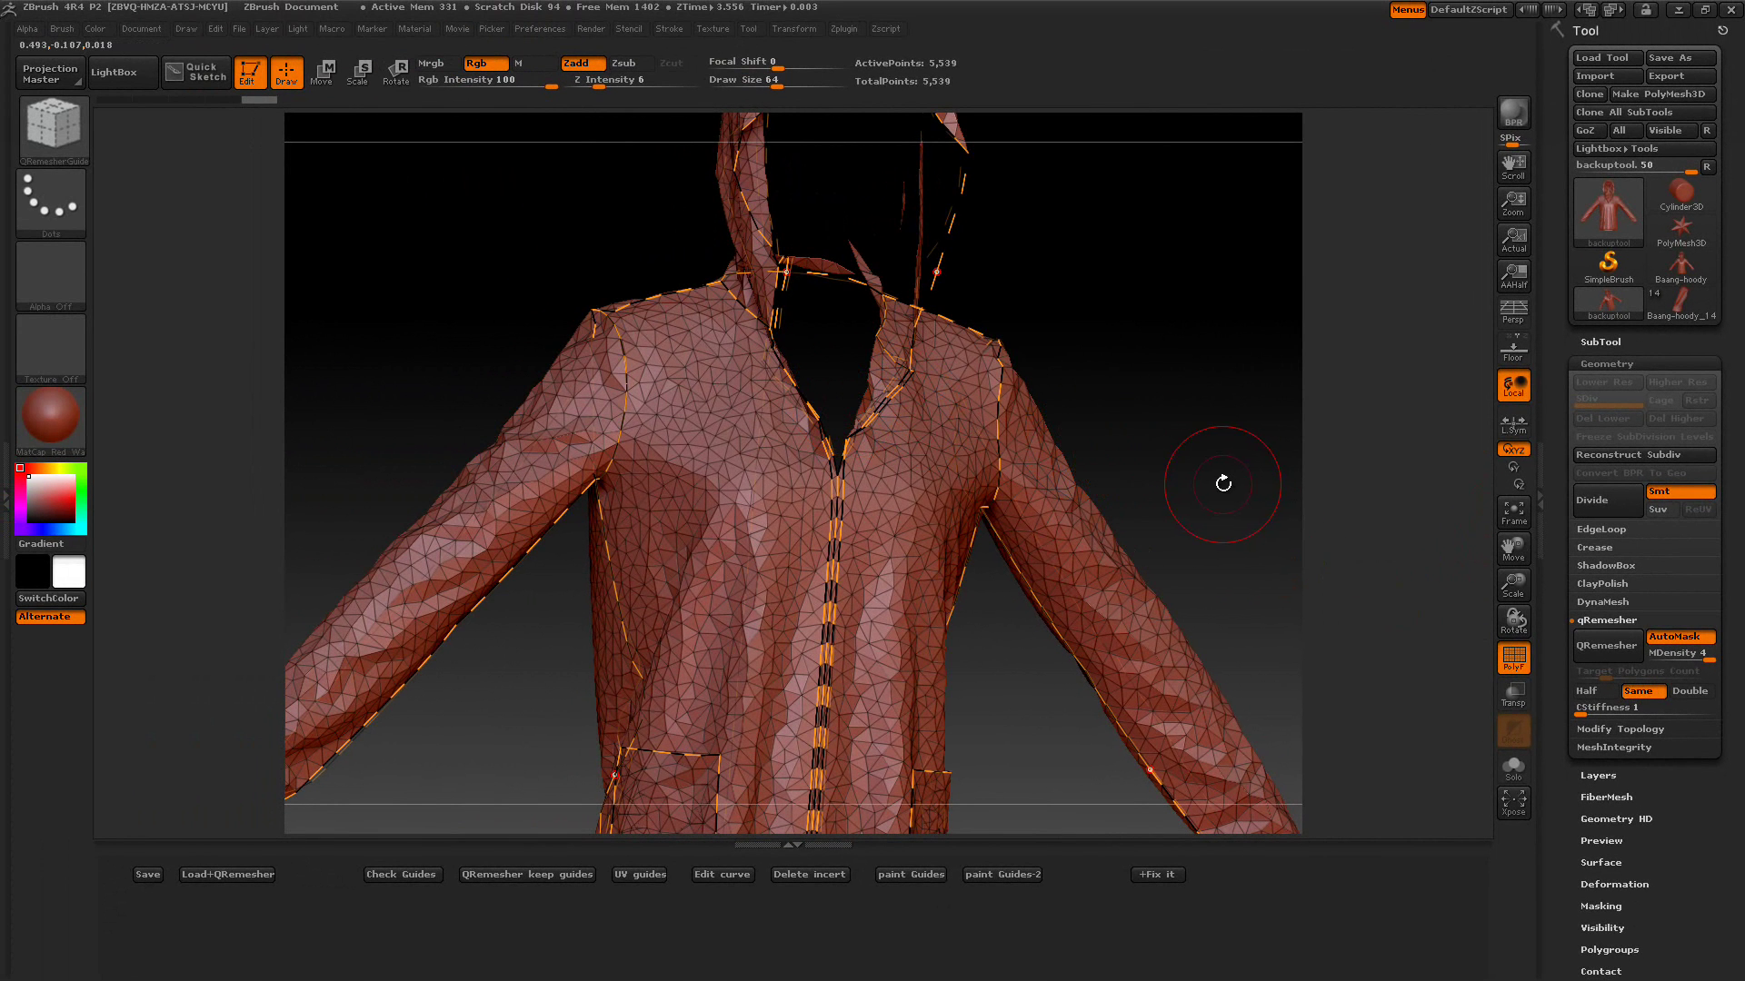
- Draw a hood-seam guide, set CStiffness to 99, and run QRemesher keep guides
left_click_drag(1221, 482, 1200, 433)
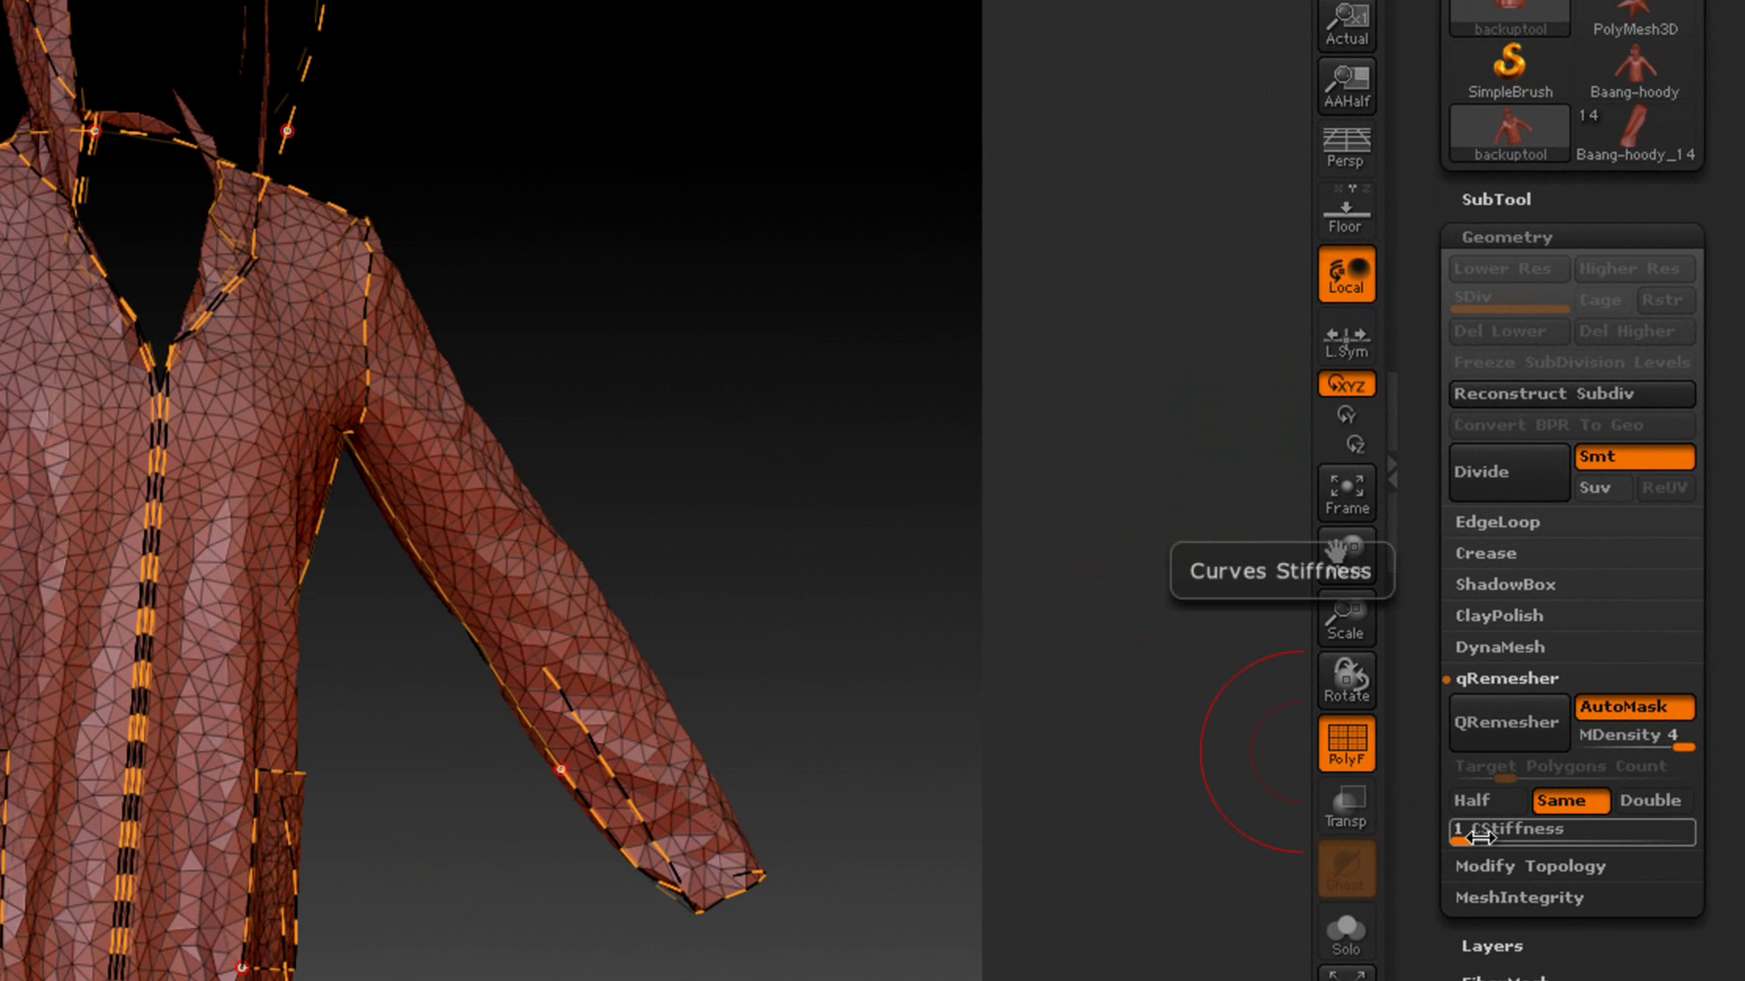
left_click_drag(724, 312, 765, 327)
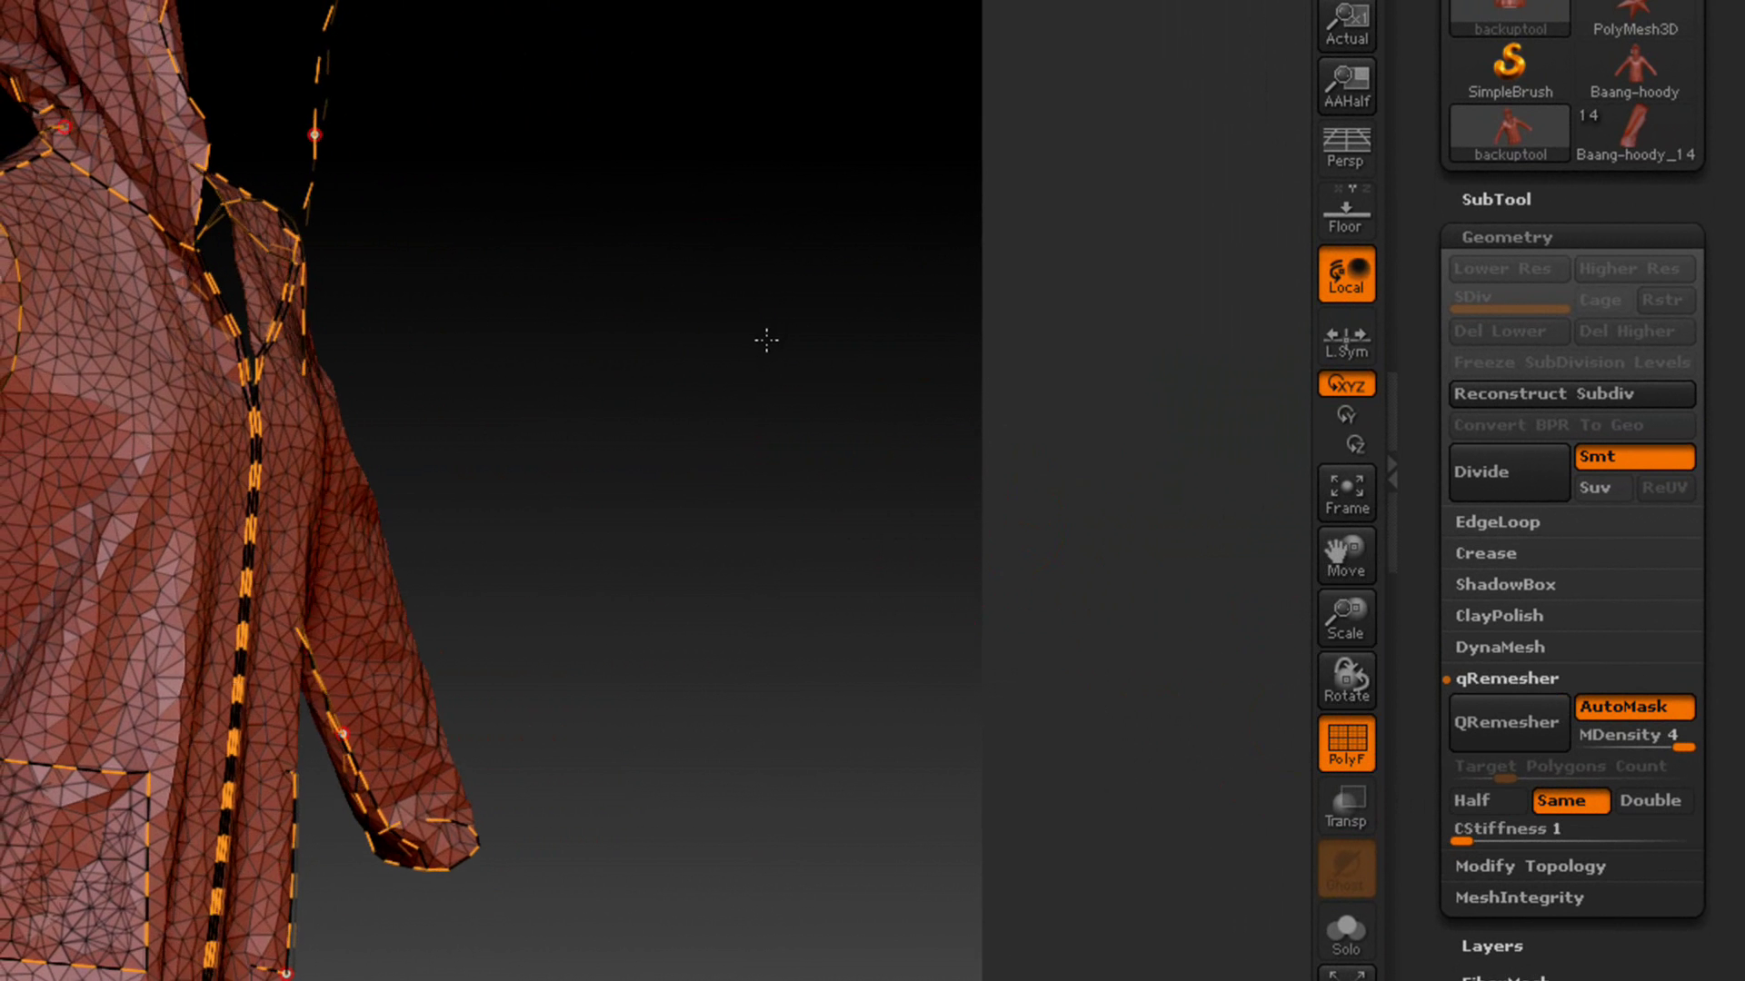
left_click_drag(767, 340, 775, 367)
mouse_move(37, 81)
left_mouse_down()
mouse_move(191, 291)
mouse_move(150, 218)
left_mouse_up()
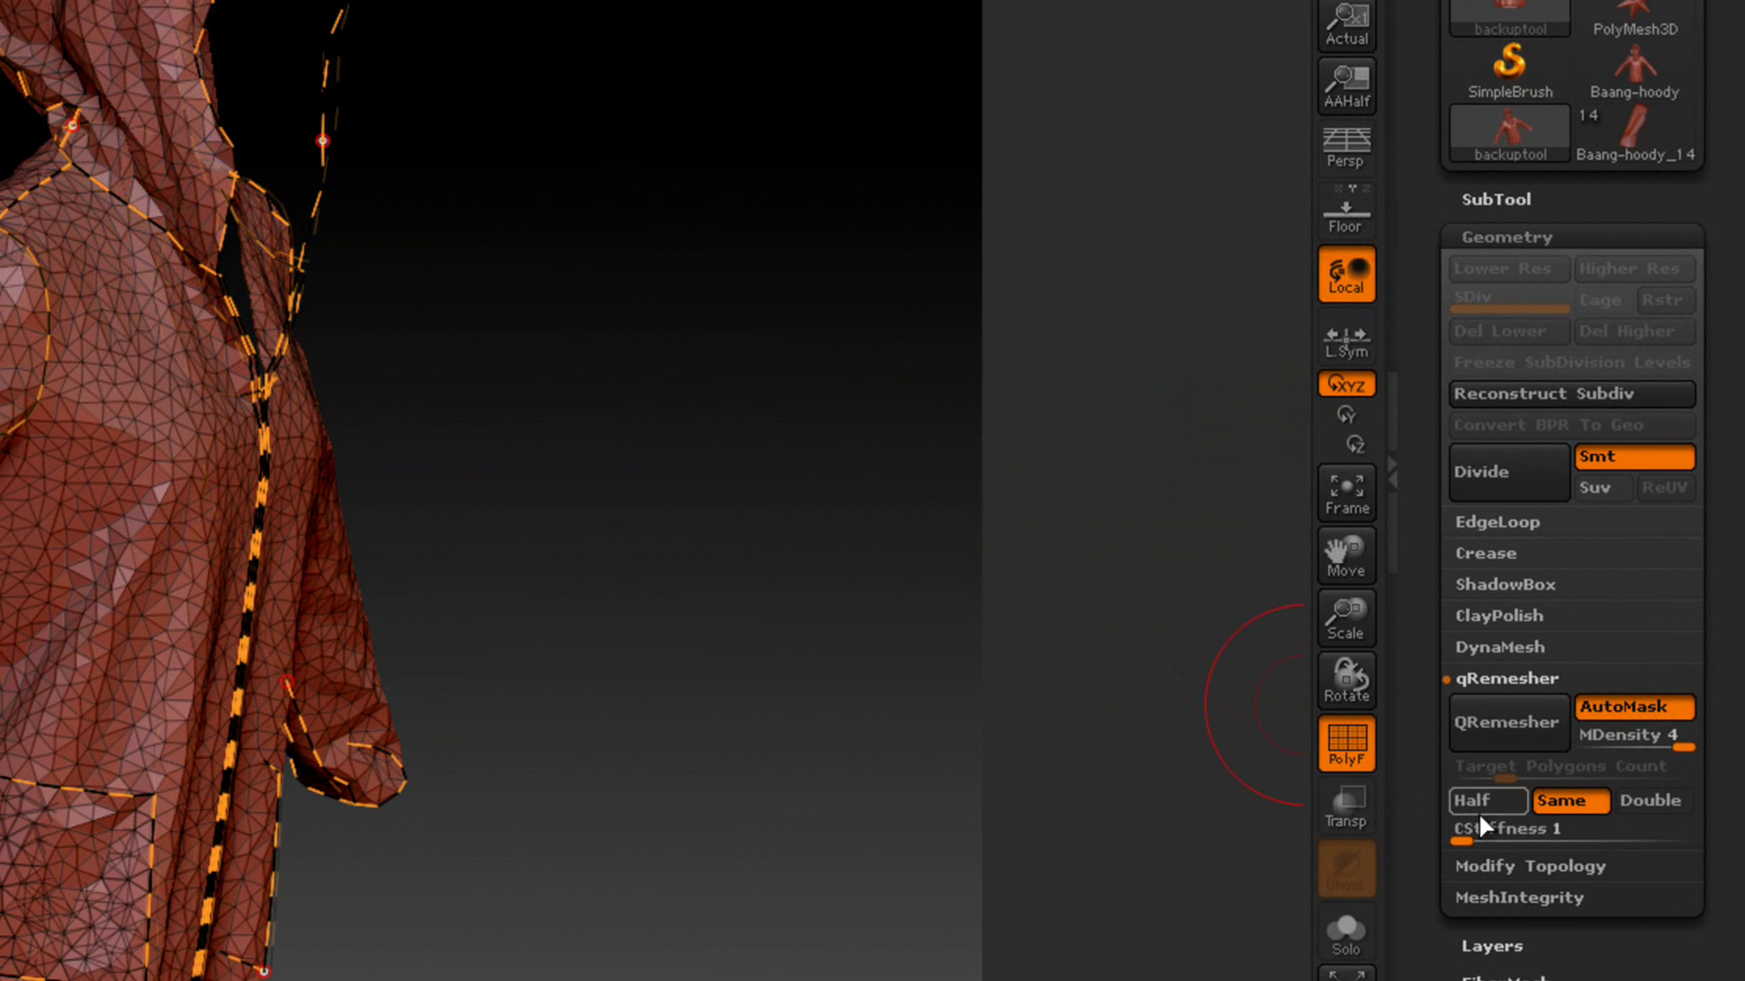
left_click_drag(1469, 827, 1681, 848)
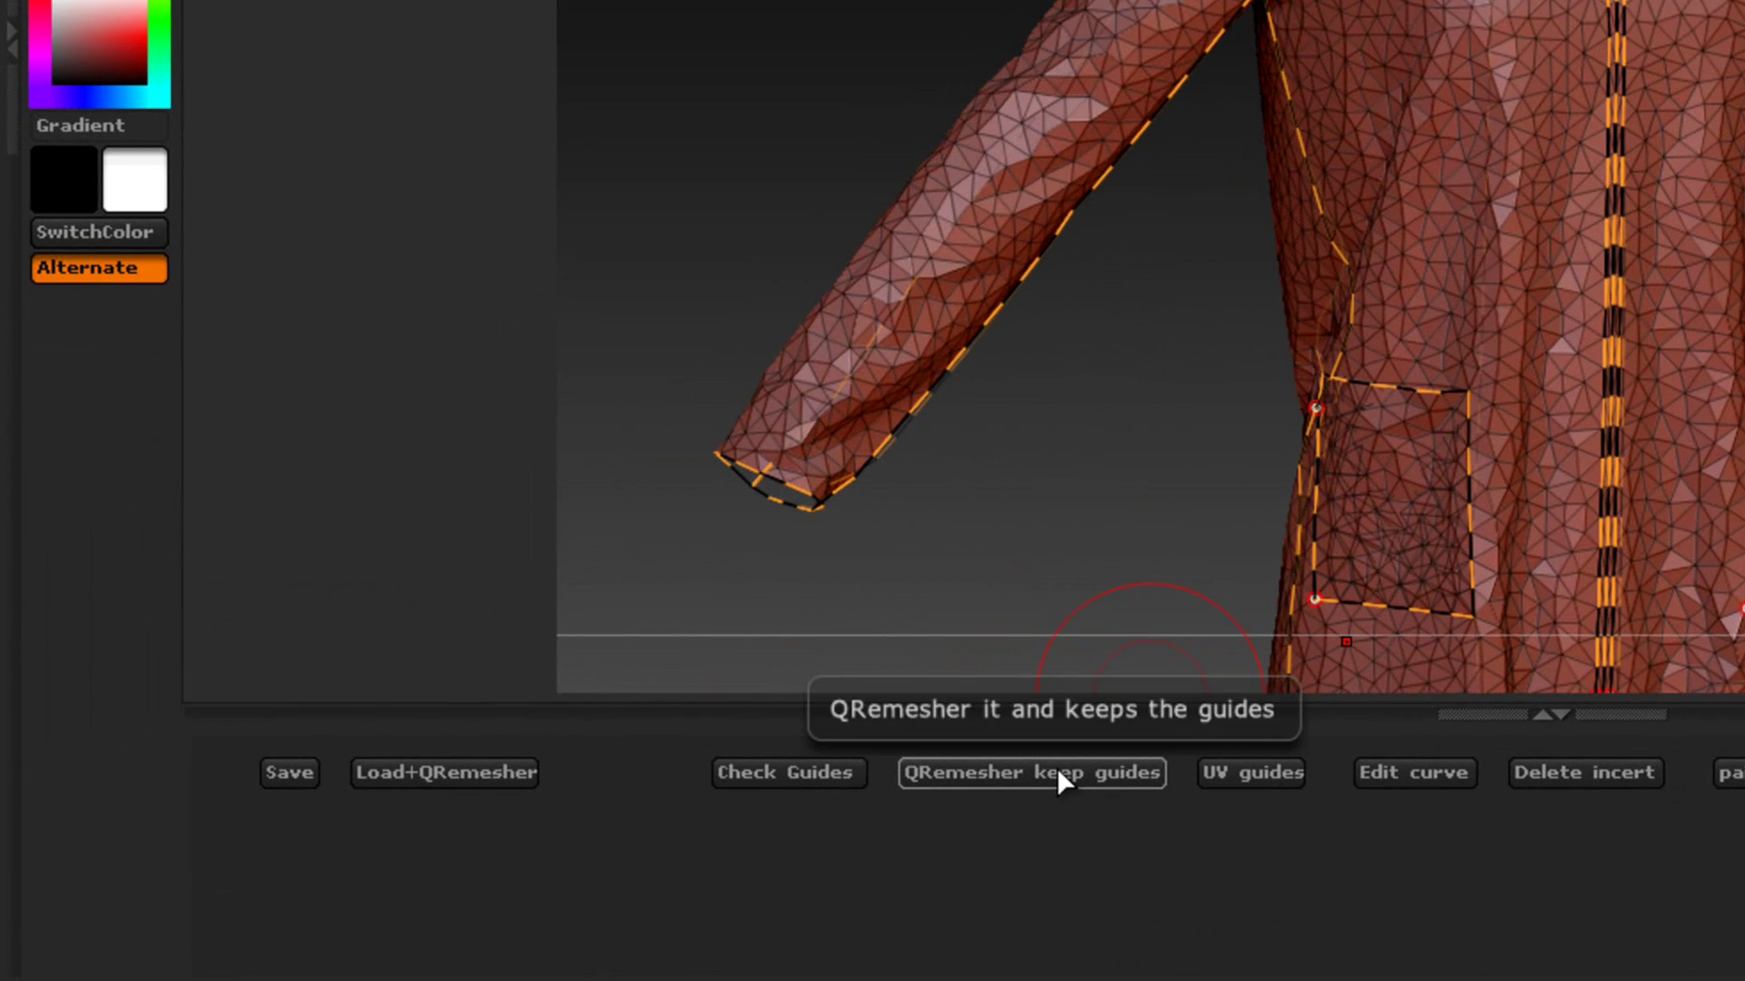
left_click(1056, 771)
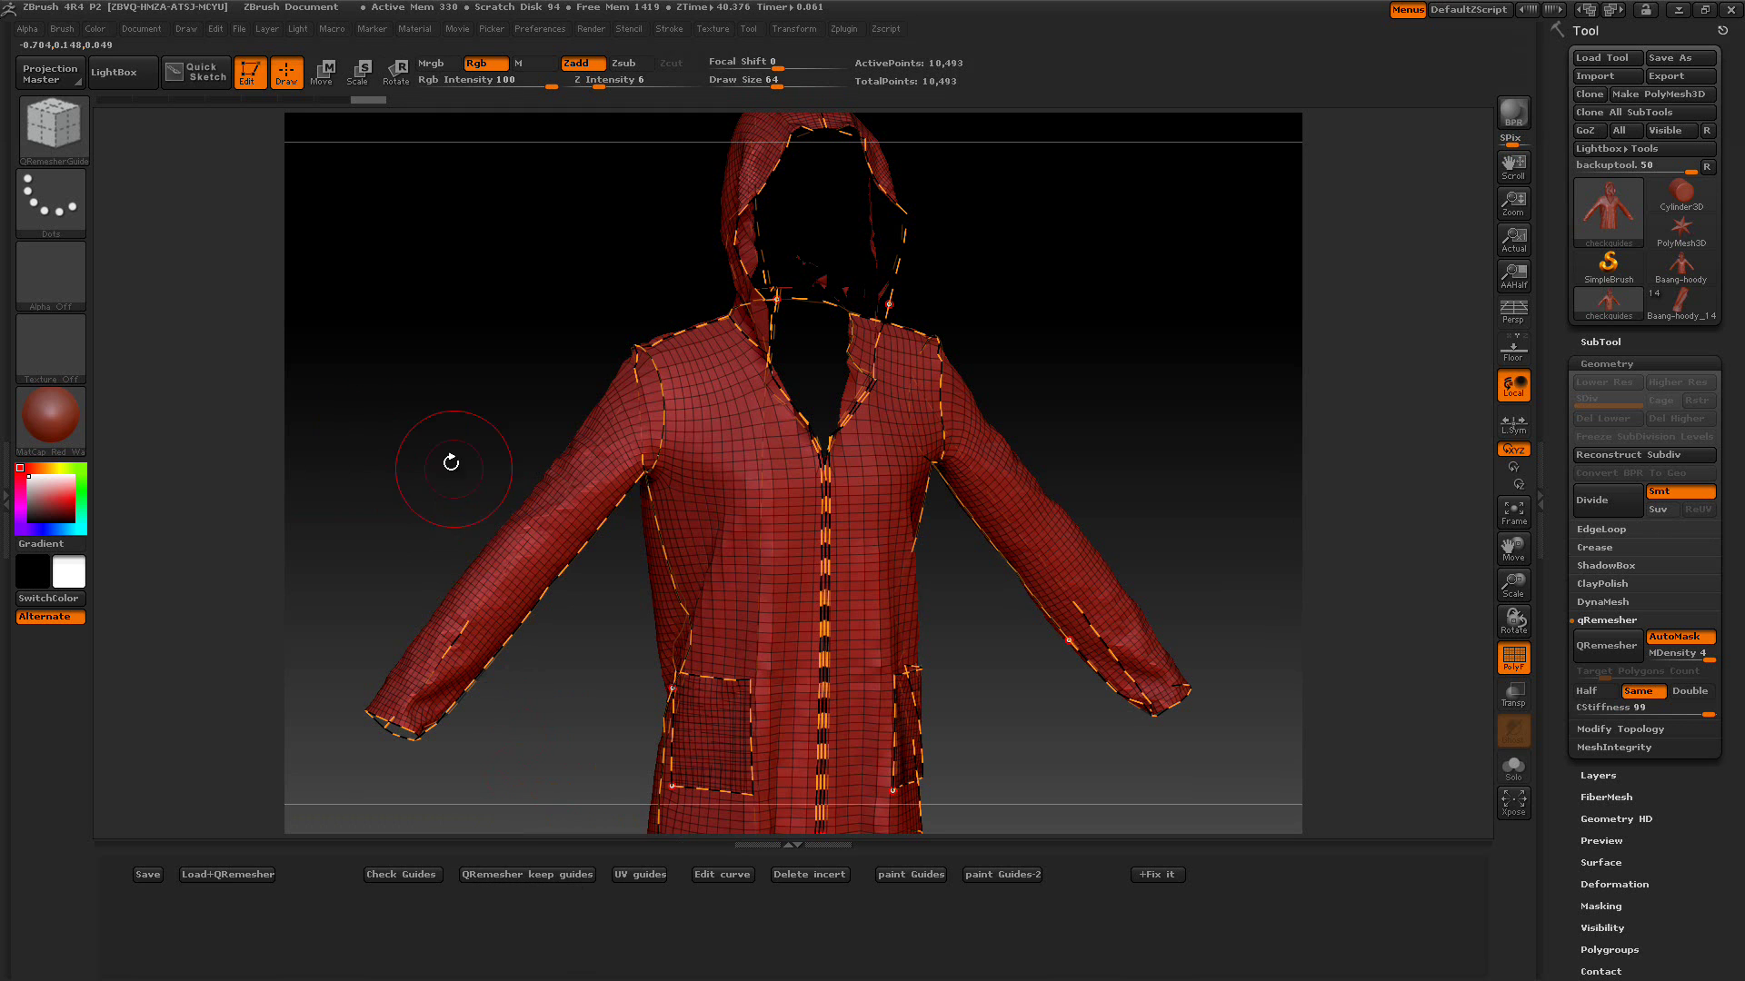
- Orbit to the back and rerun QRemesher keep guides, giving 10,049 points
left_click_drag(420, 398, 488, 408)
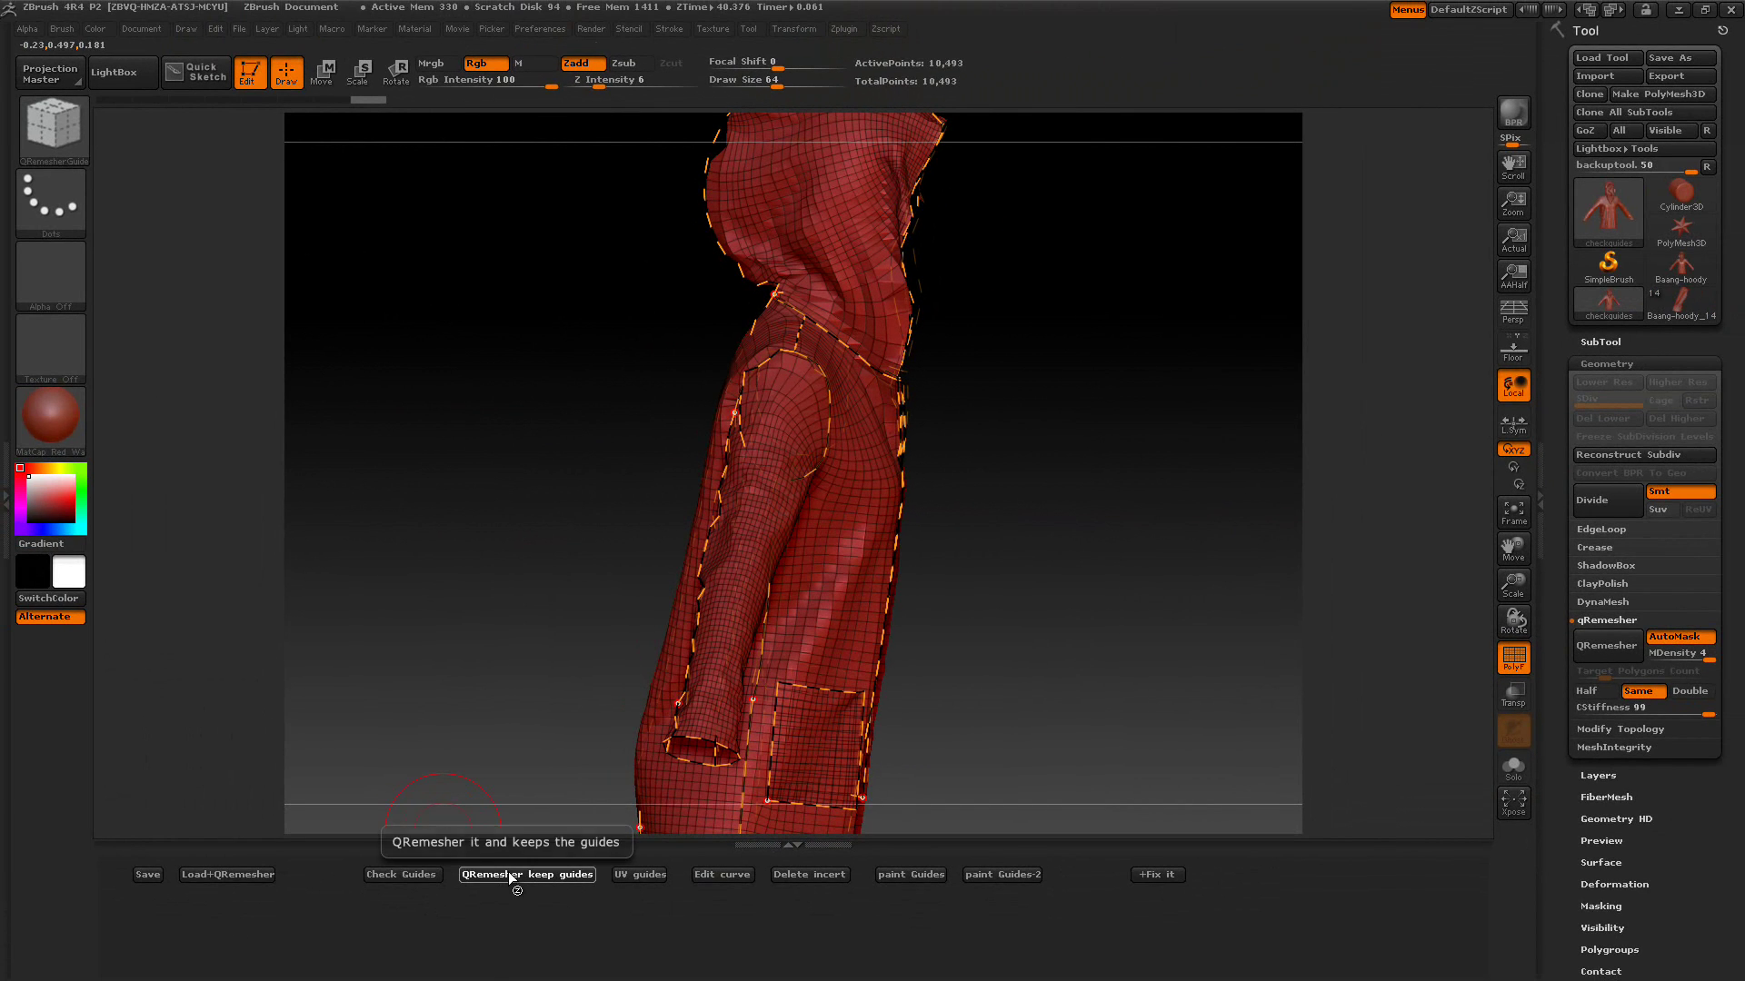
left_click(509, 874)
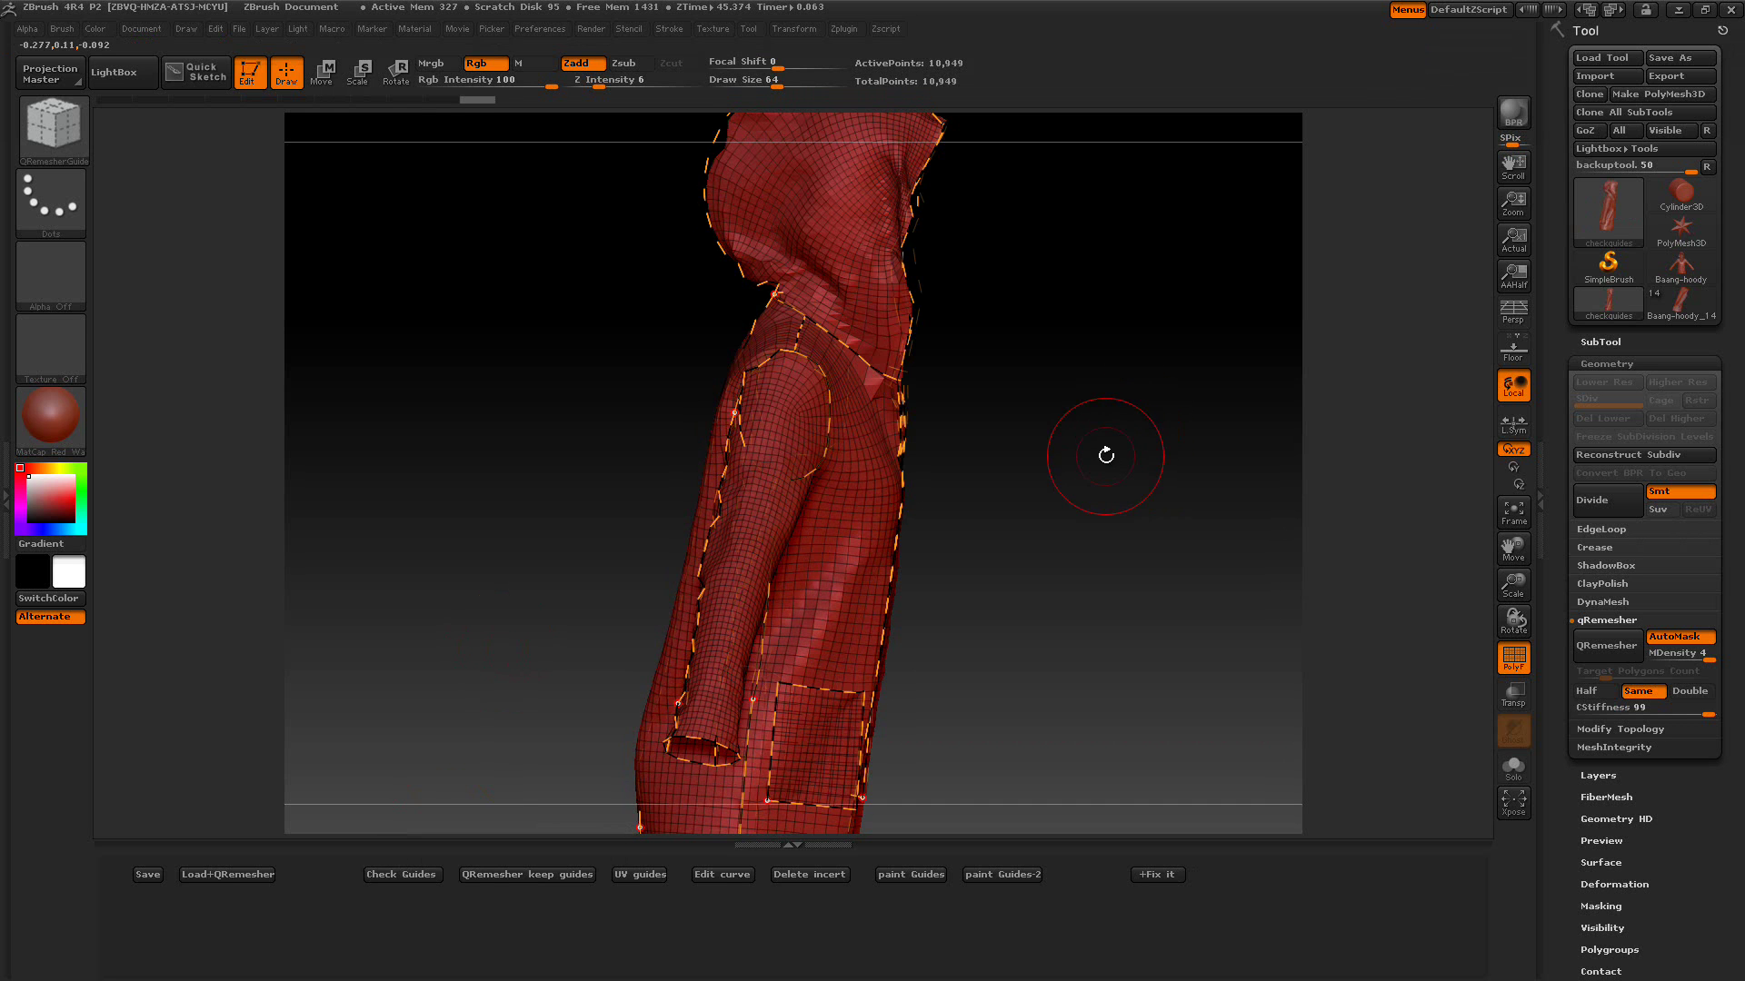
- Zoom into the shoulder to inspect the quads, then hold Ctrl to clear the guides
mouse_move(1106, 452)
left_mouse_down()
mouse_move(1034, 441)
mouse_move(1098, 453)
left_mouse_up()
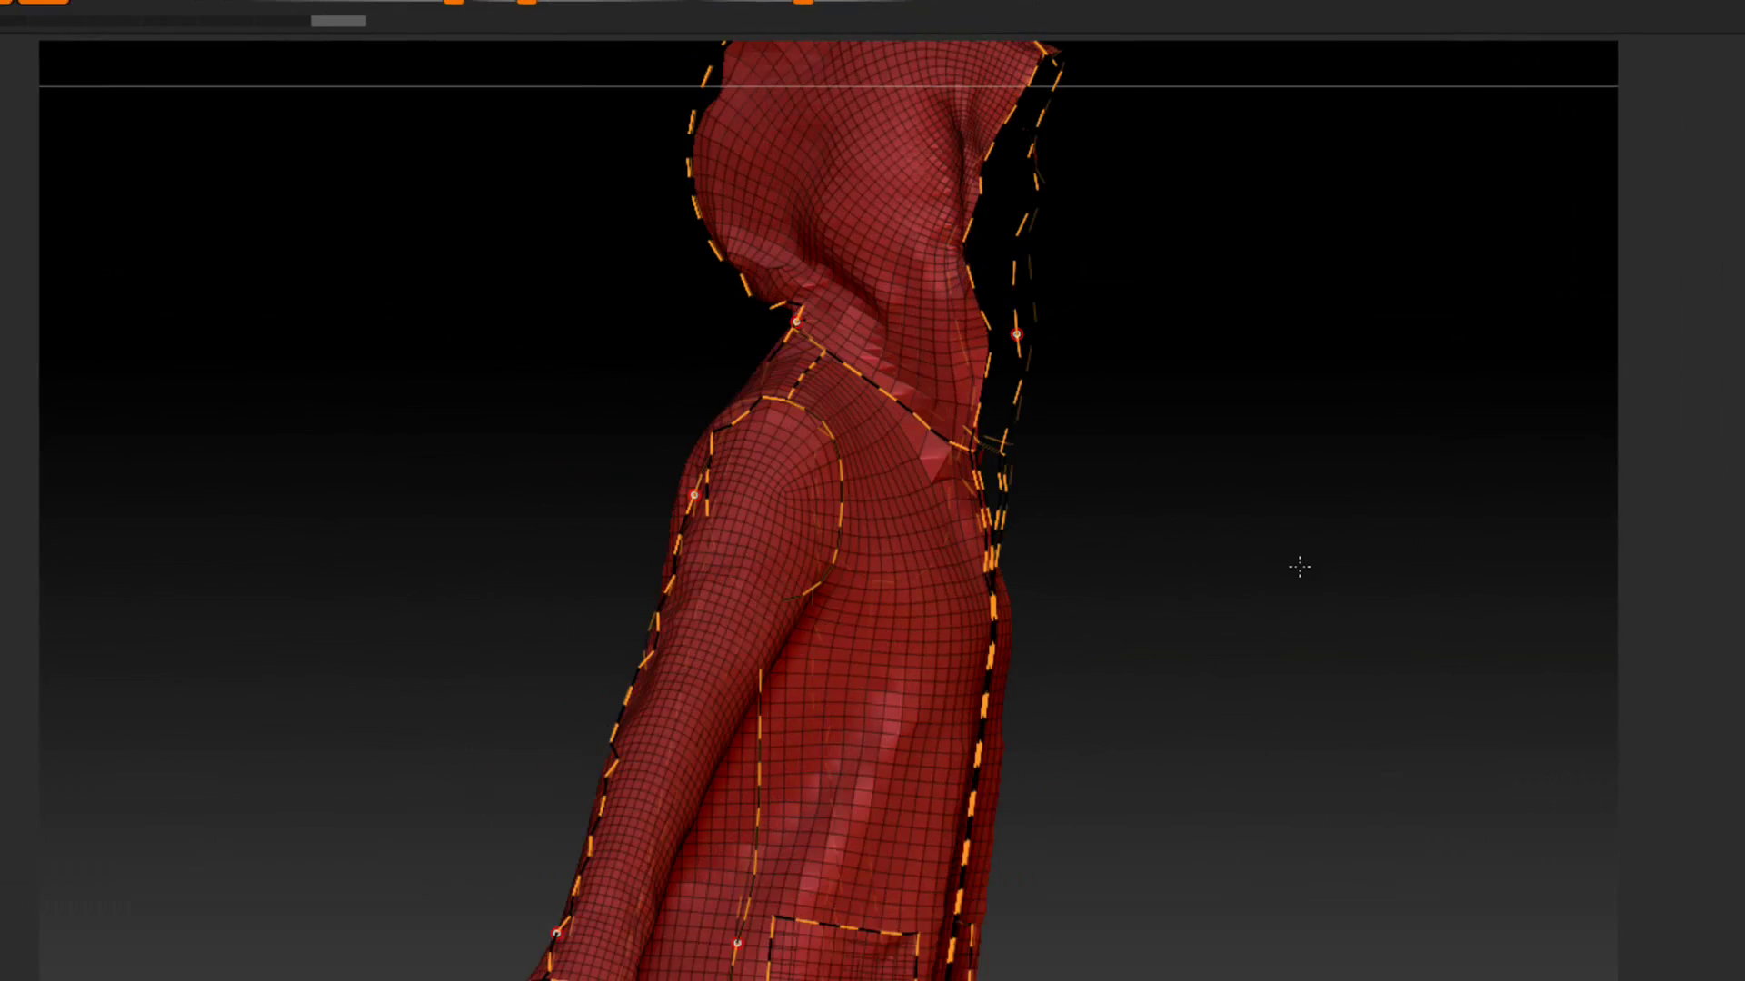
mouse_move(1299, 567)
left_mouse_down()
mouse_move(1371, 615)
mouse_move(1430, 865)
left_mouse_up()
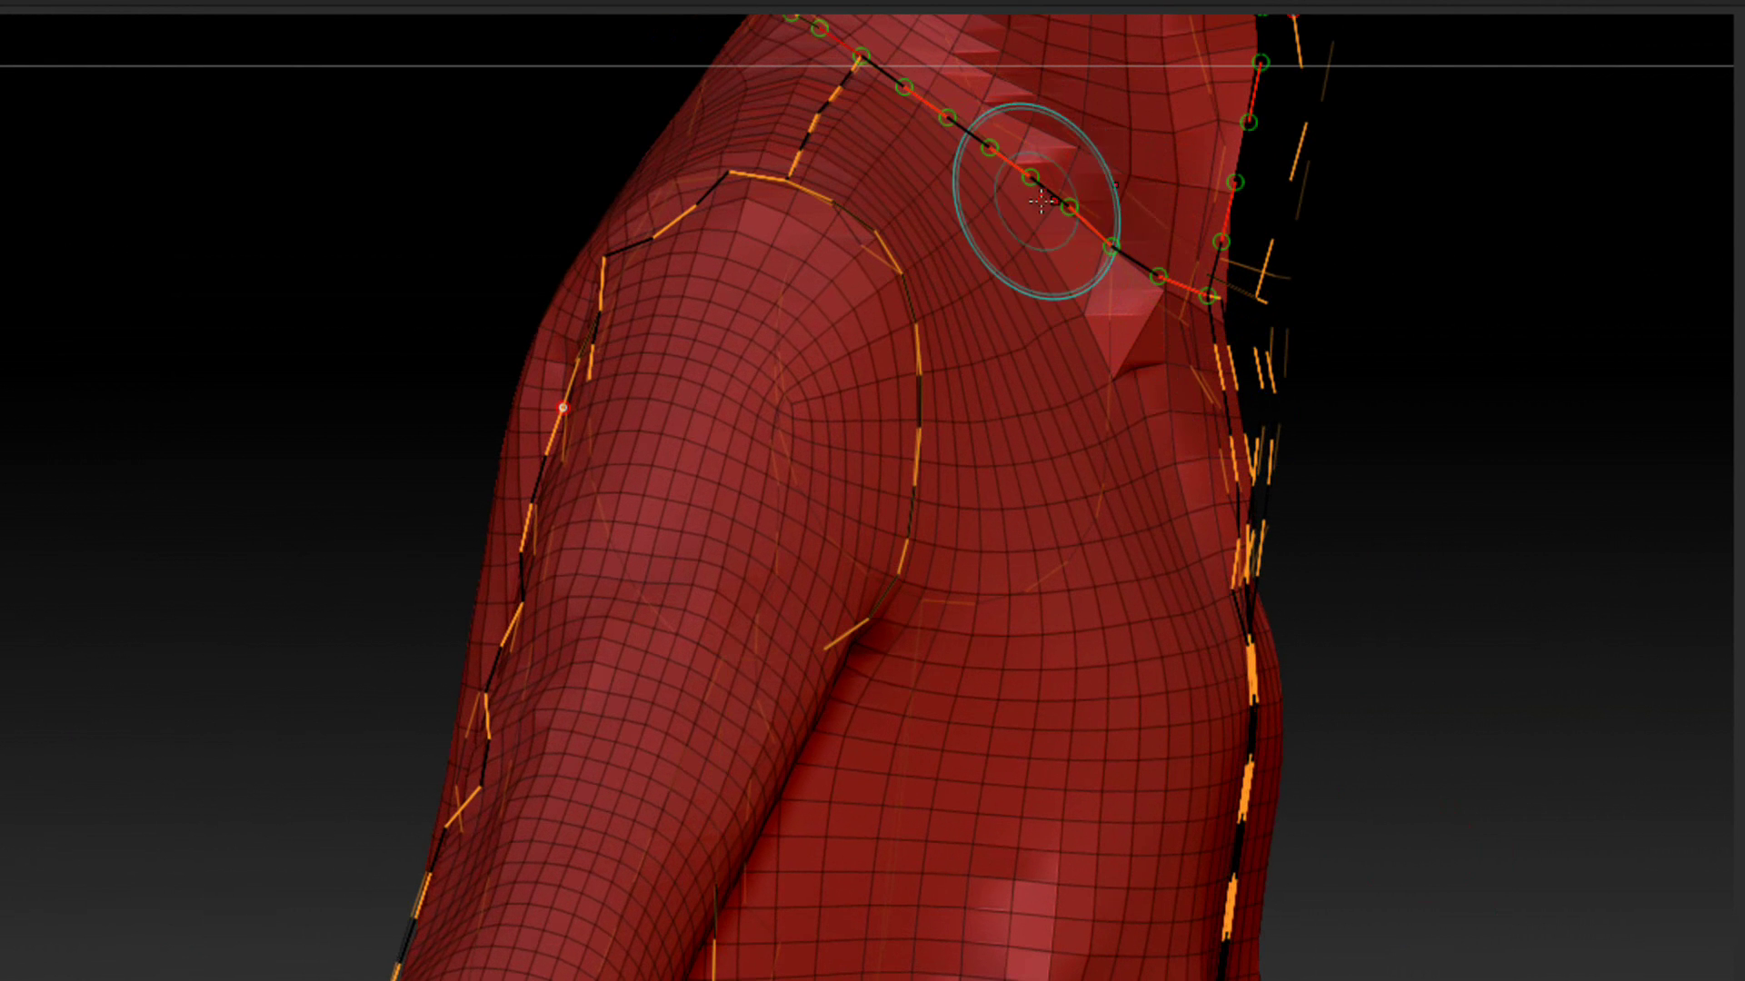
key("ctrl")
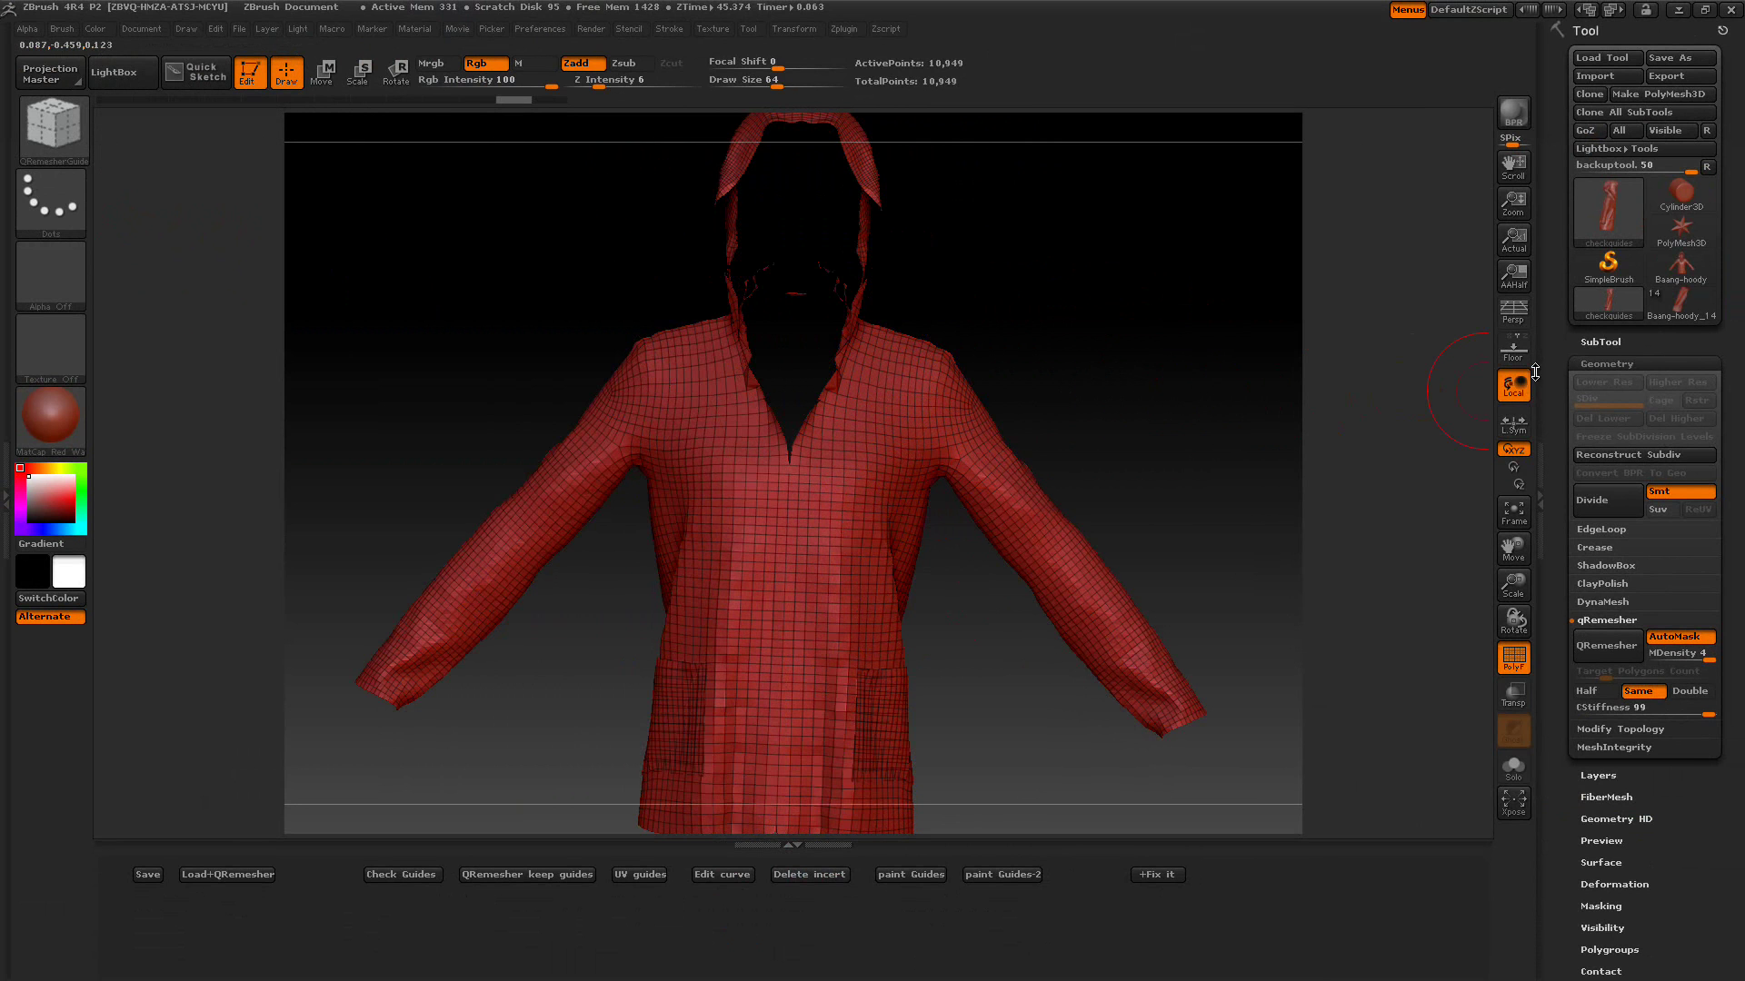
- Append Baang-hoody as a second subtool beside checkguides, turn on Solo, and select it
left_click(1604, 364)
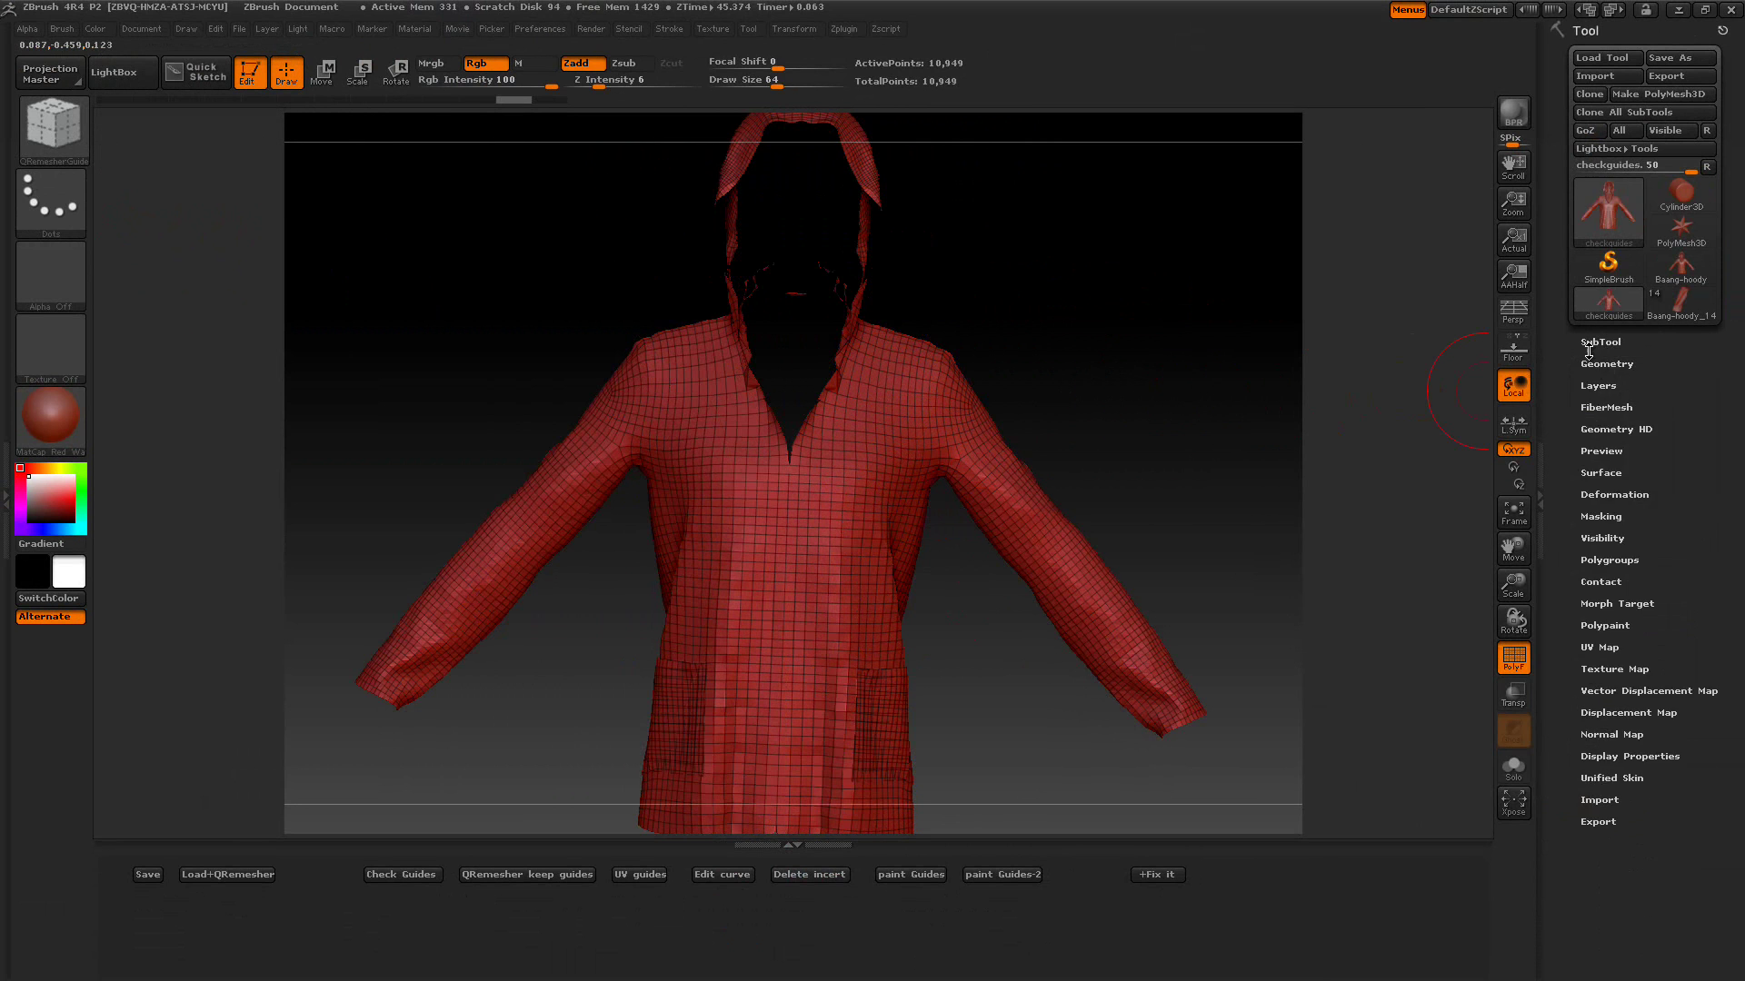
left_click(1595, 341)
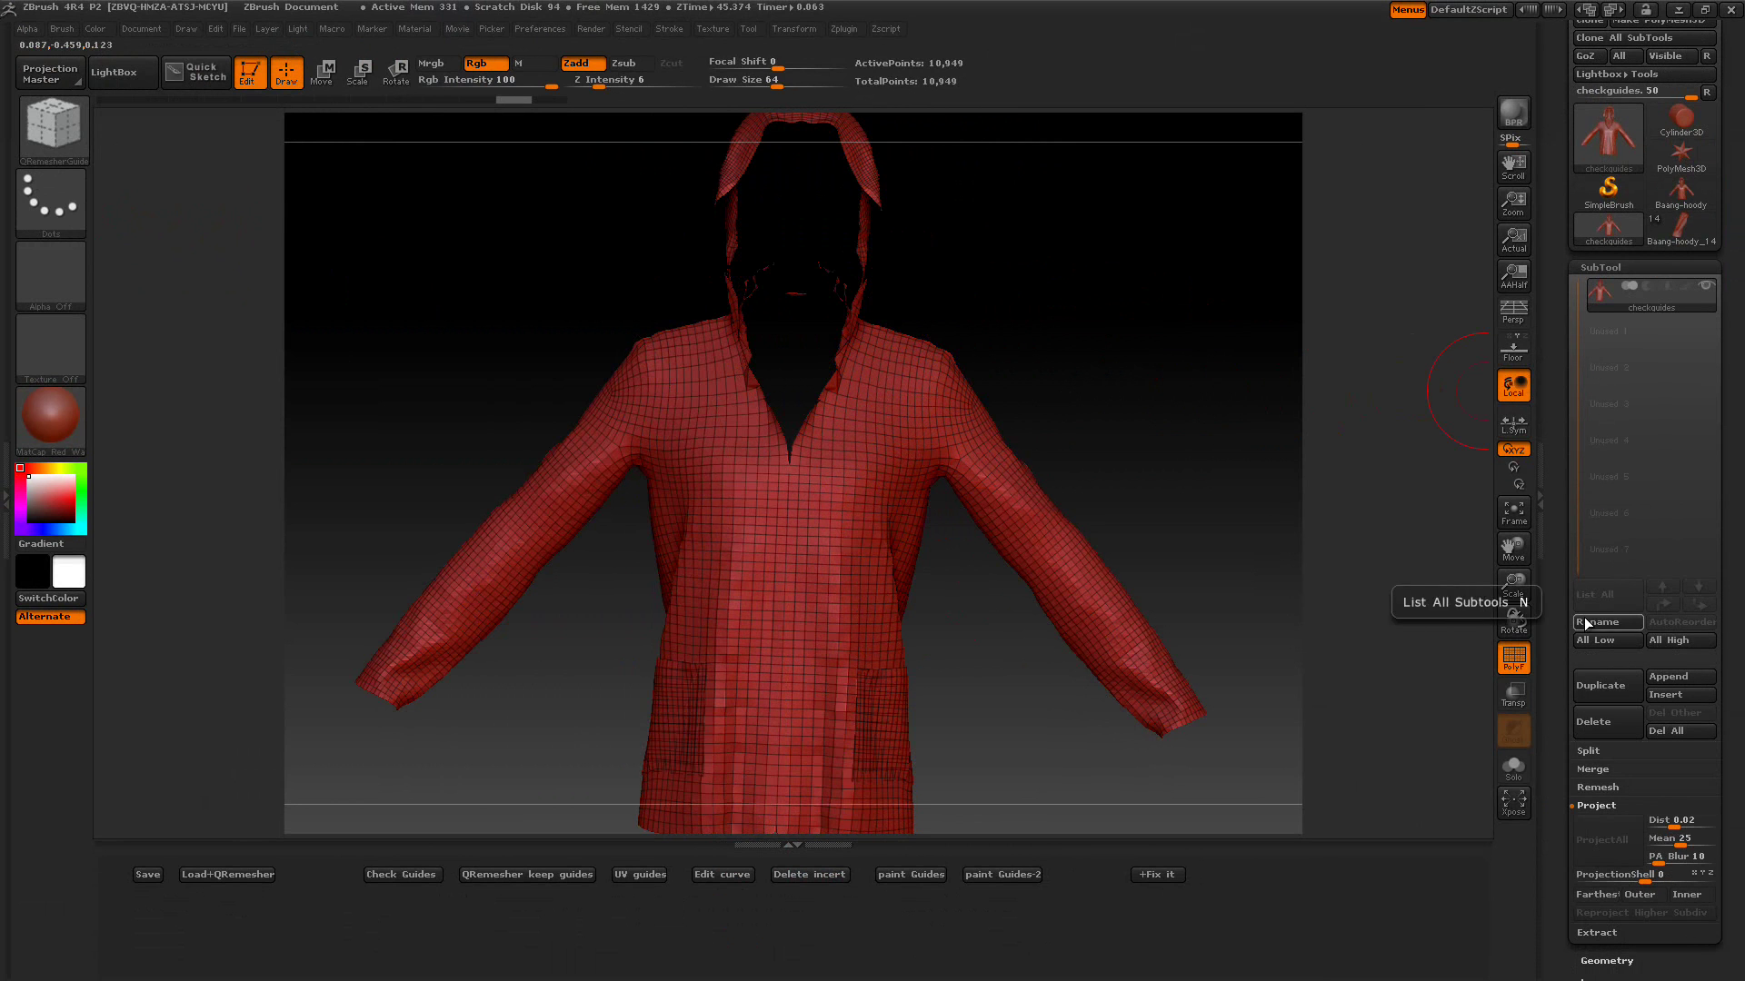
left_click(1652, 678)
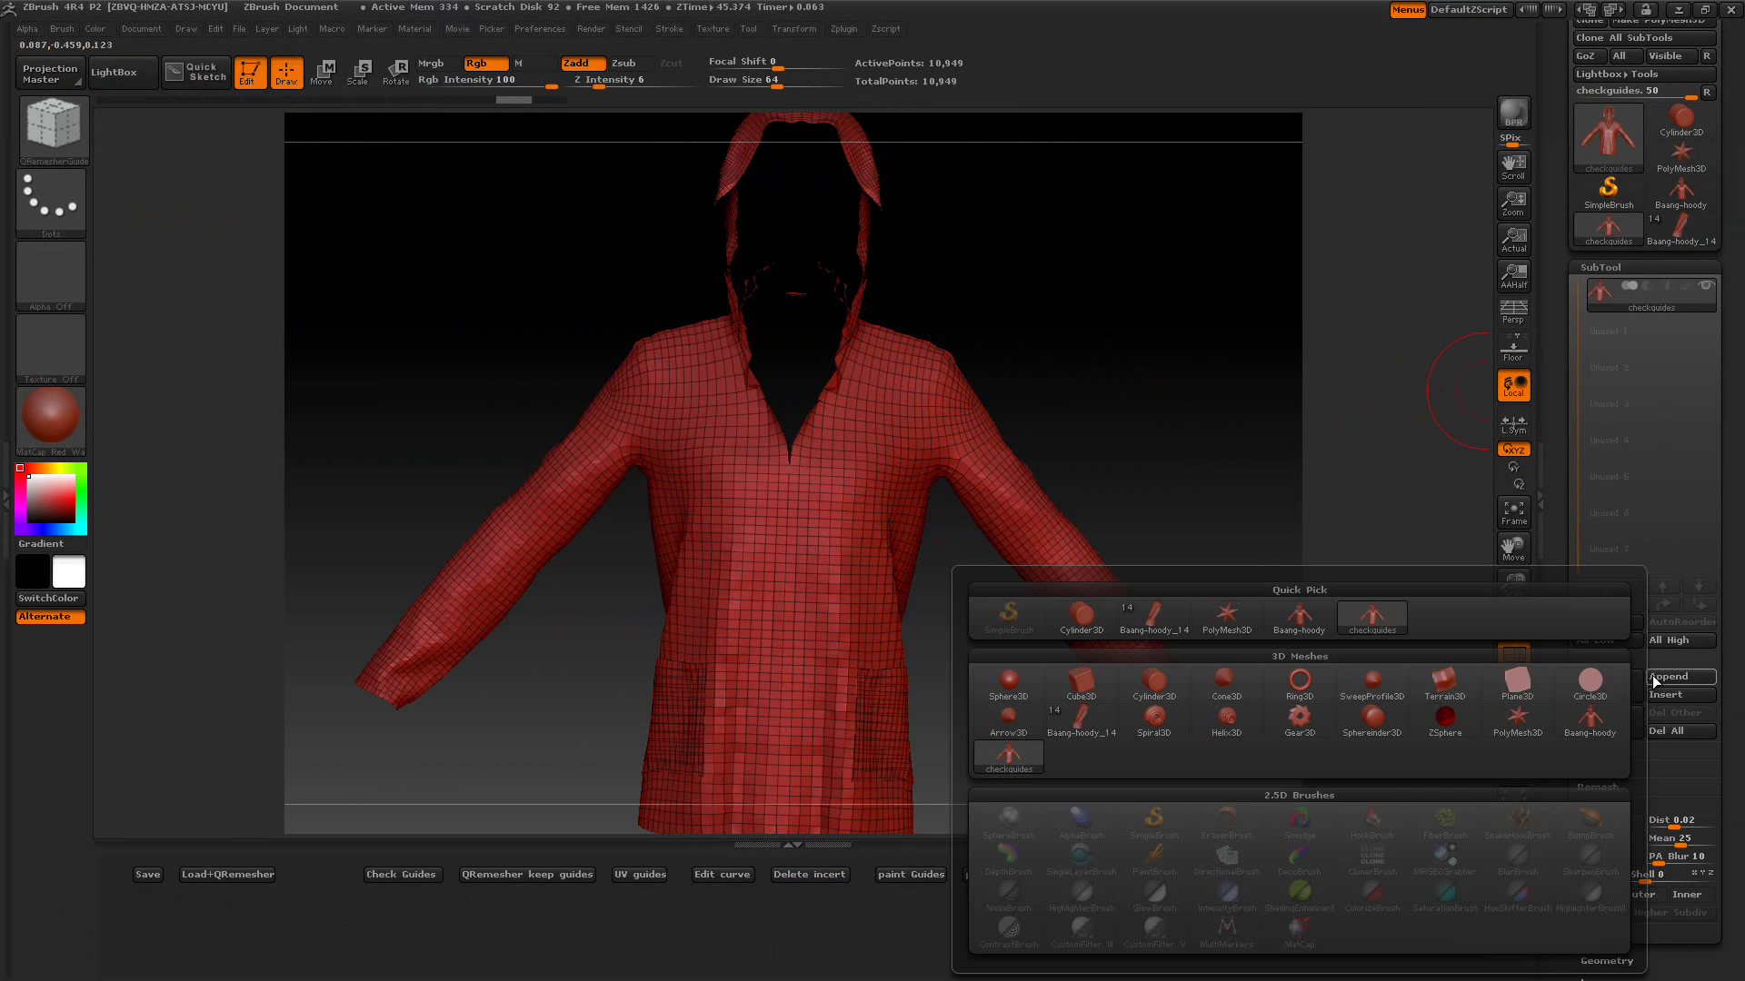
left_click(1301, 618)
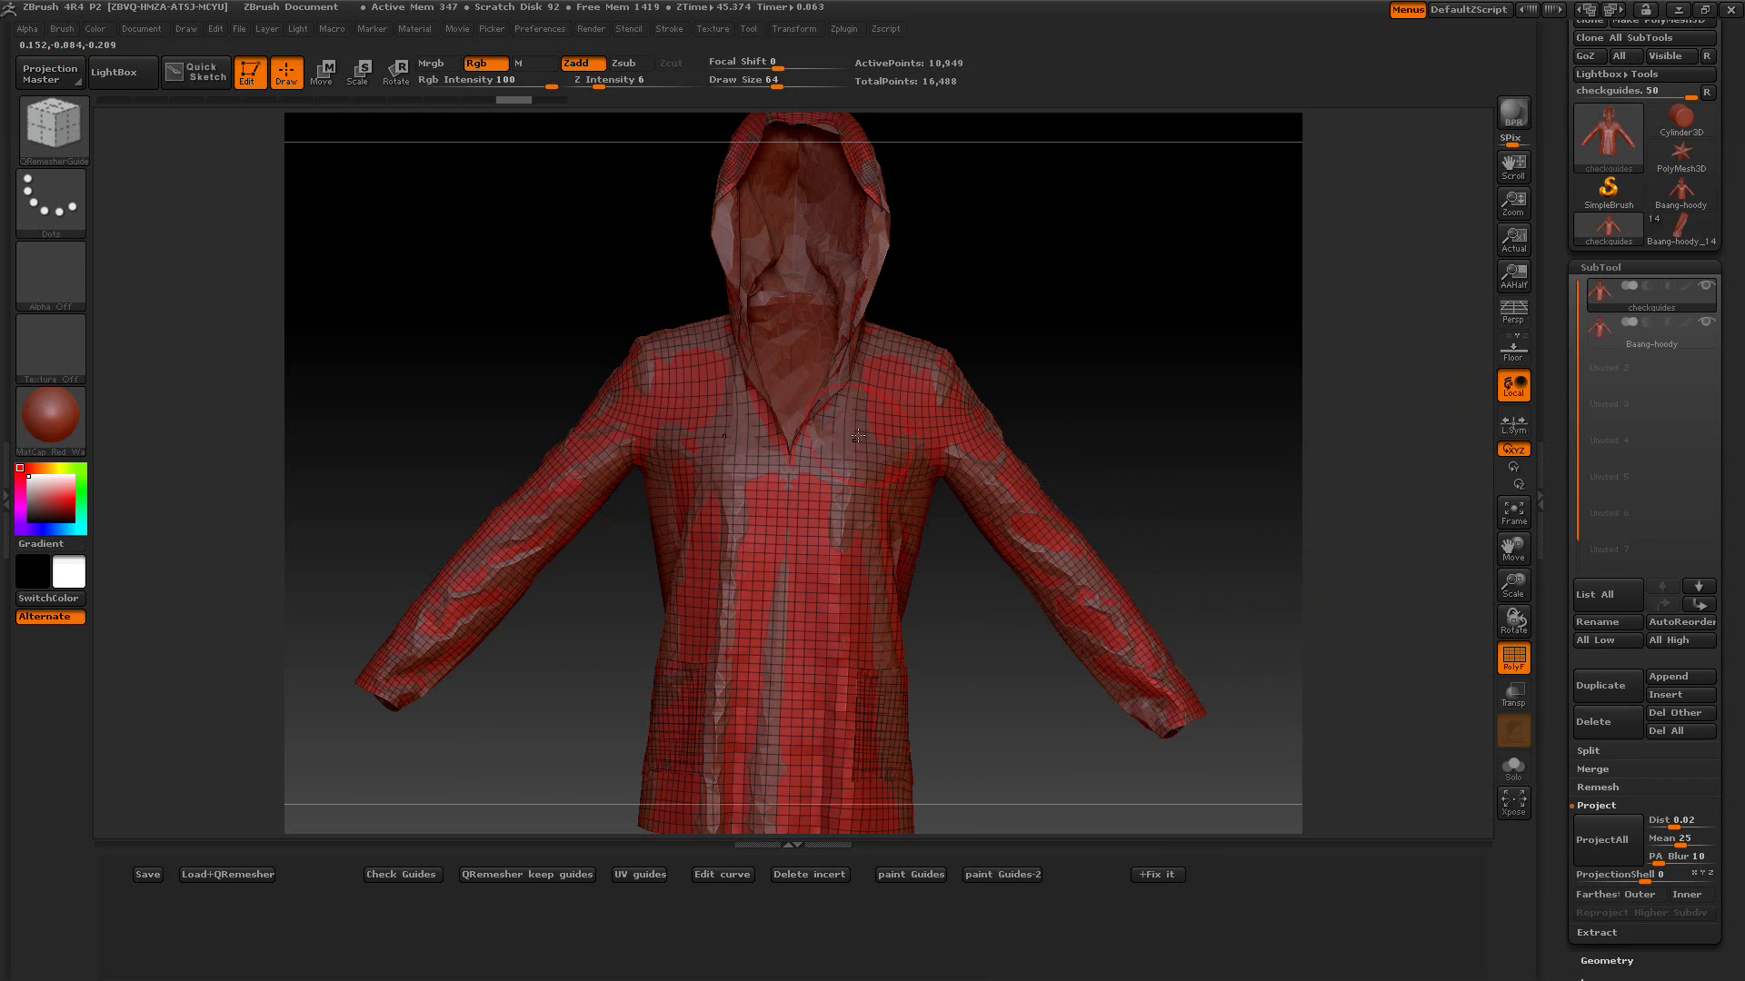
left_click(1512, 768)
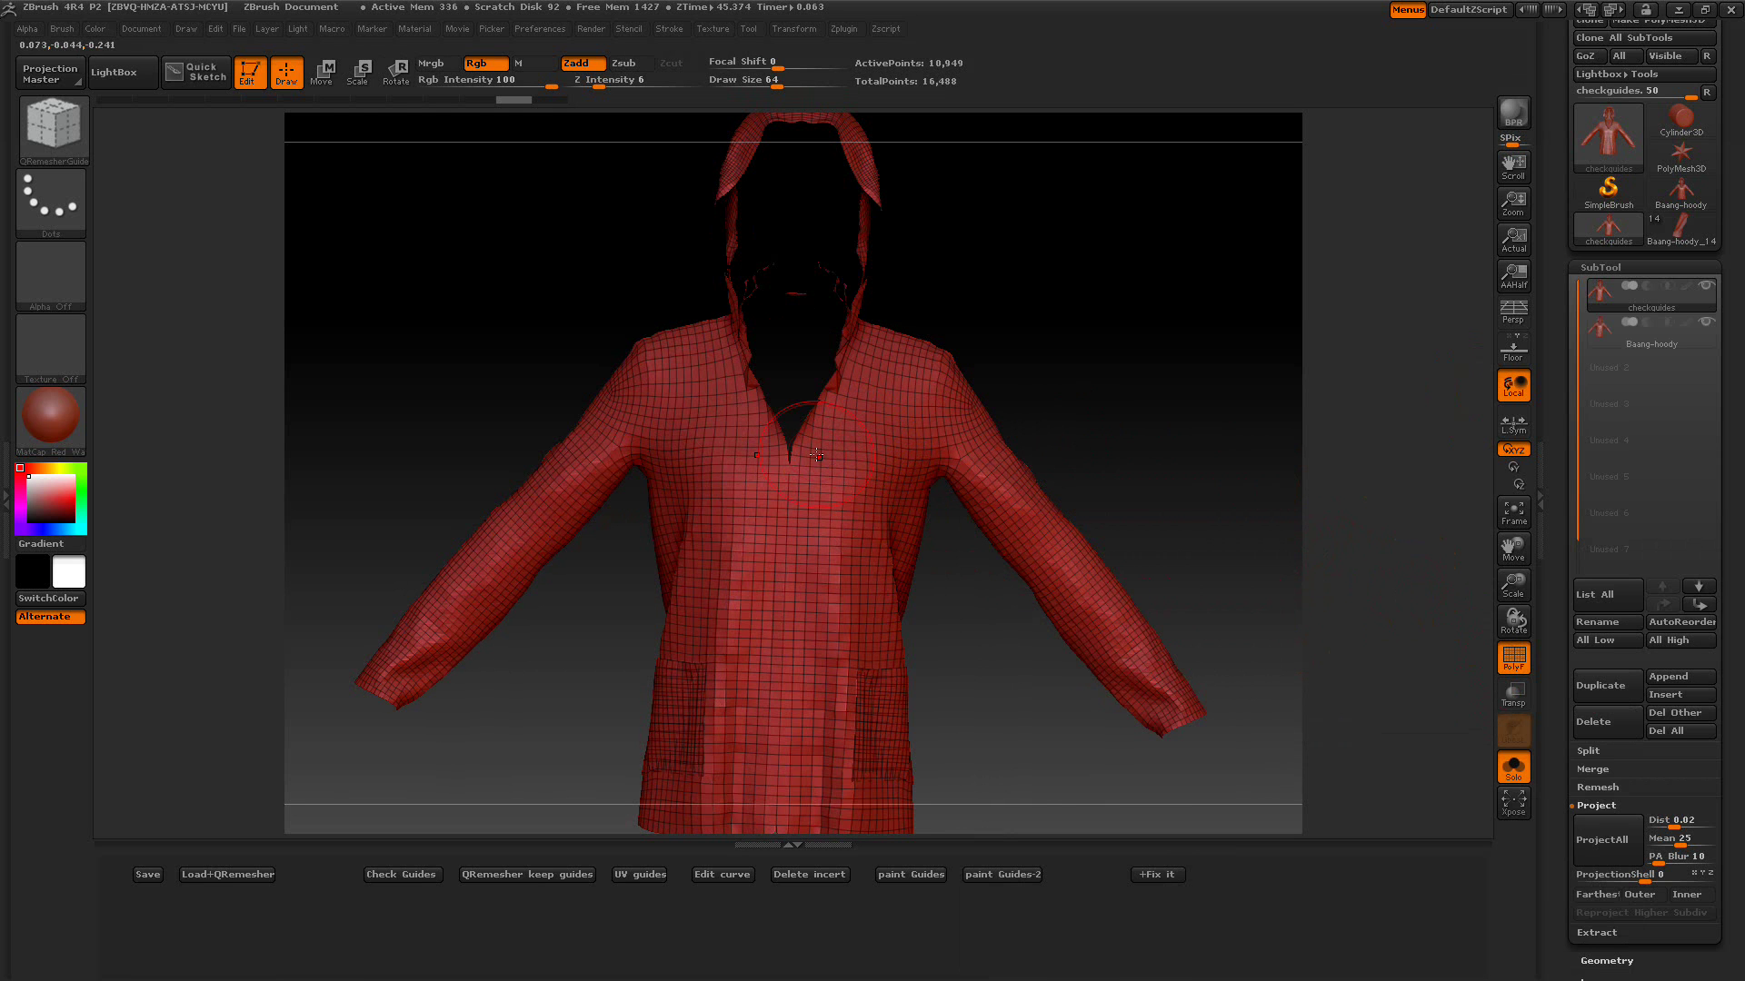
left_click(1609, 338)
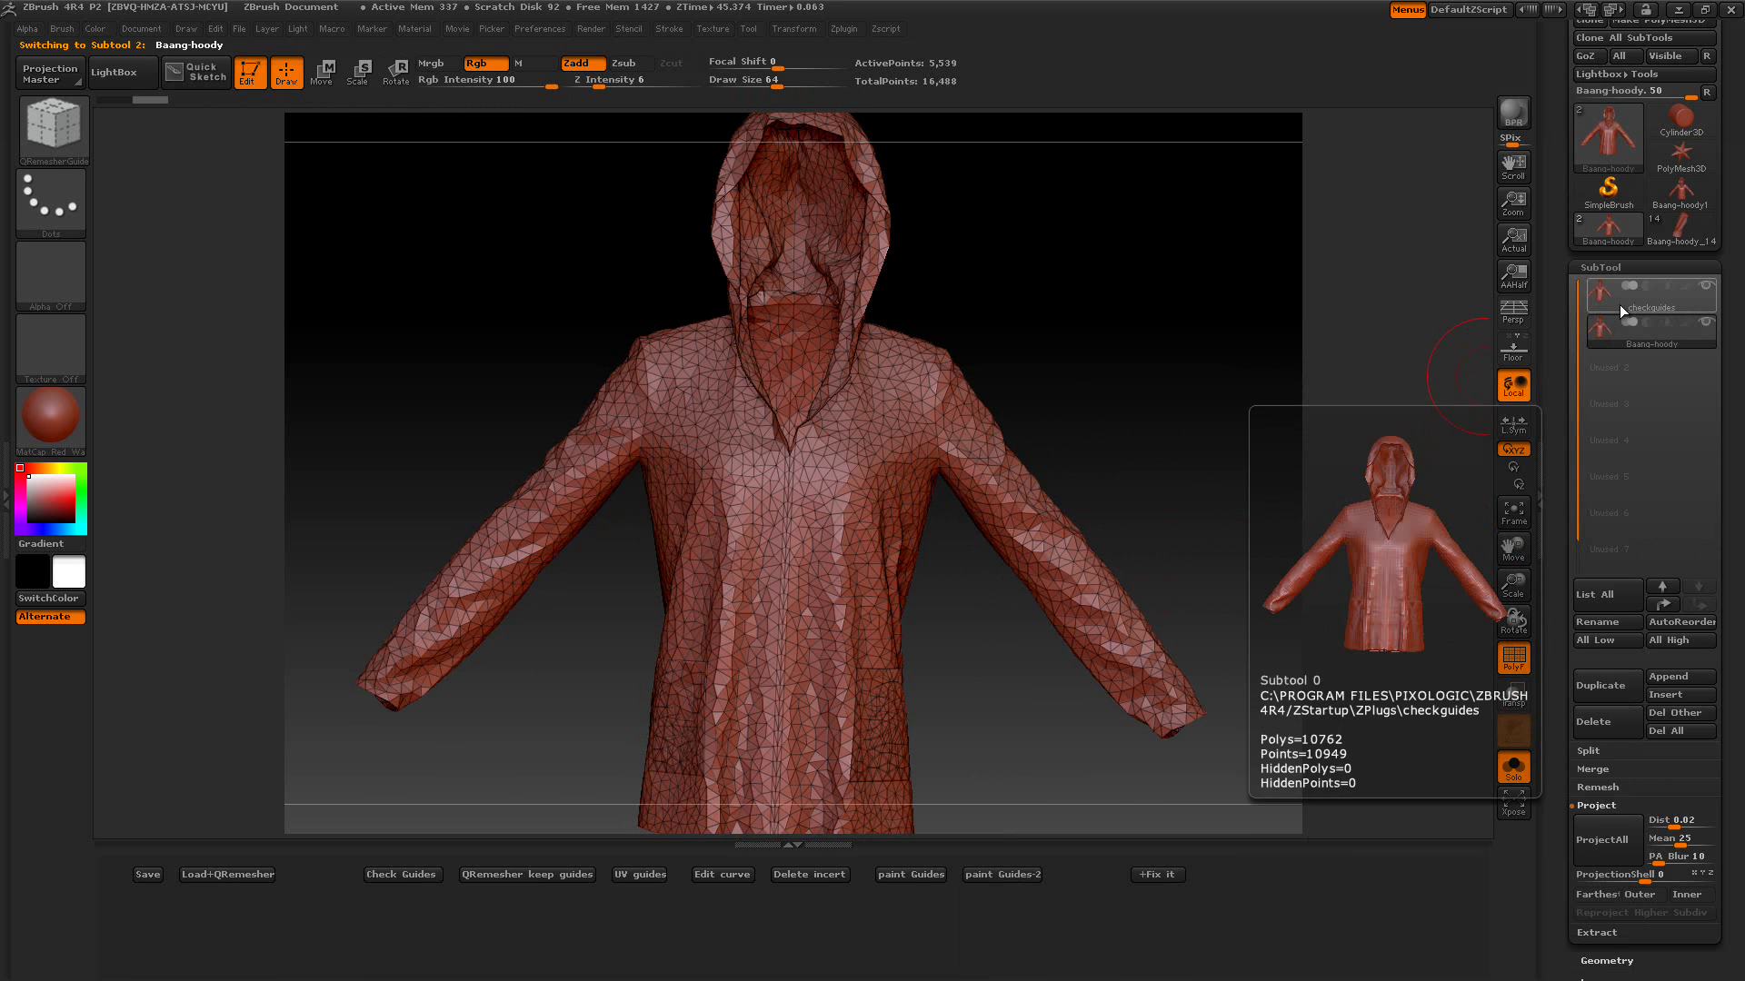
- Reselect the checkguides subtool and turn on Double in Display Properties
left_click(1619, 304)
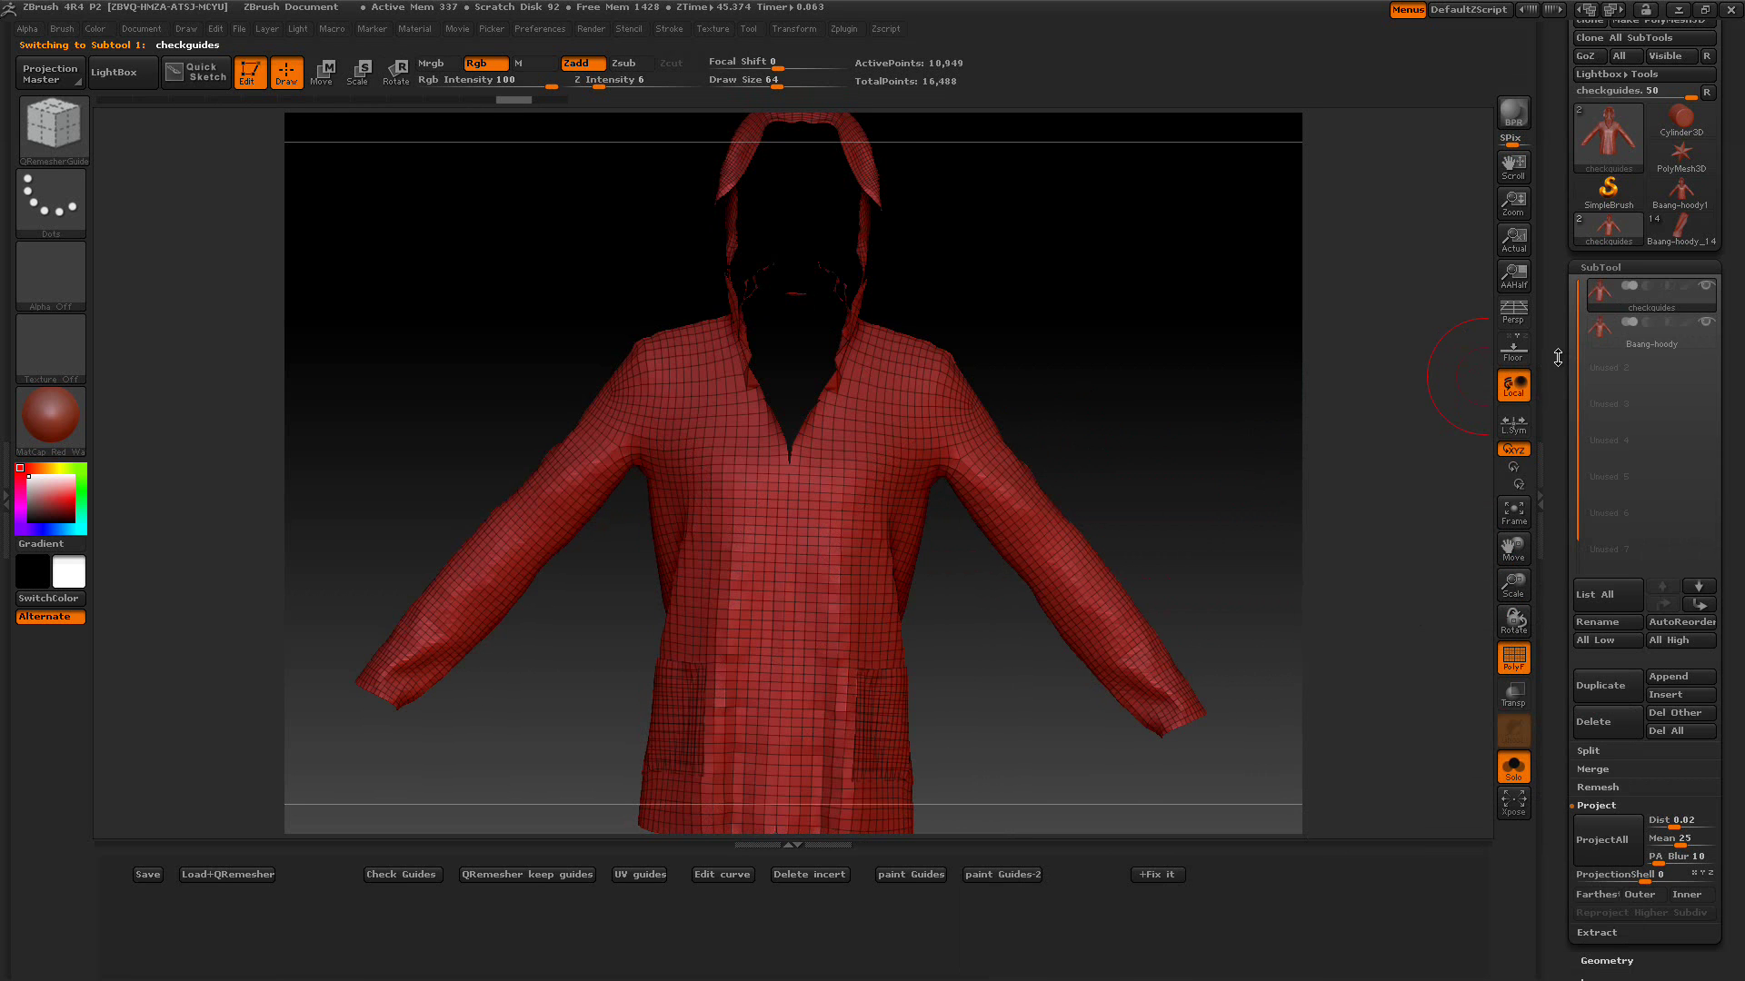
left_click_drag(1581, 582, 1578, 368)
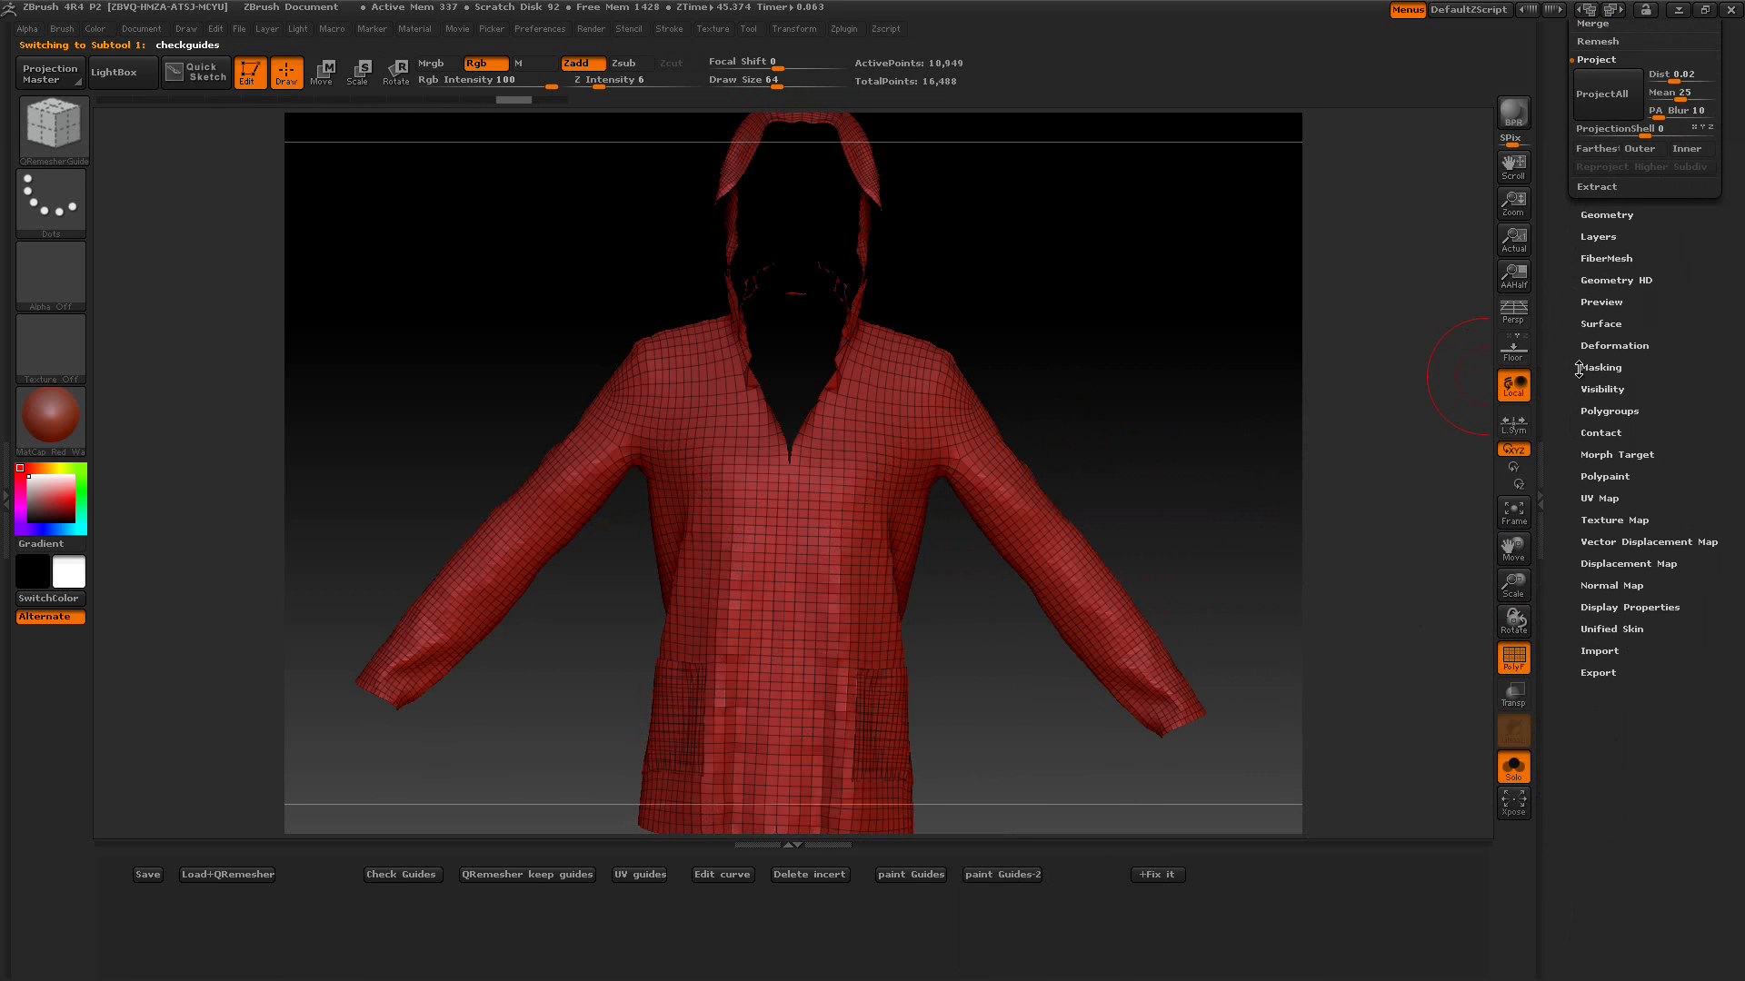
left_click(1614, 608)
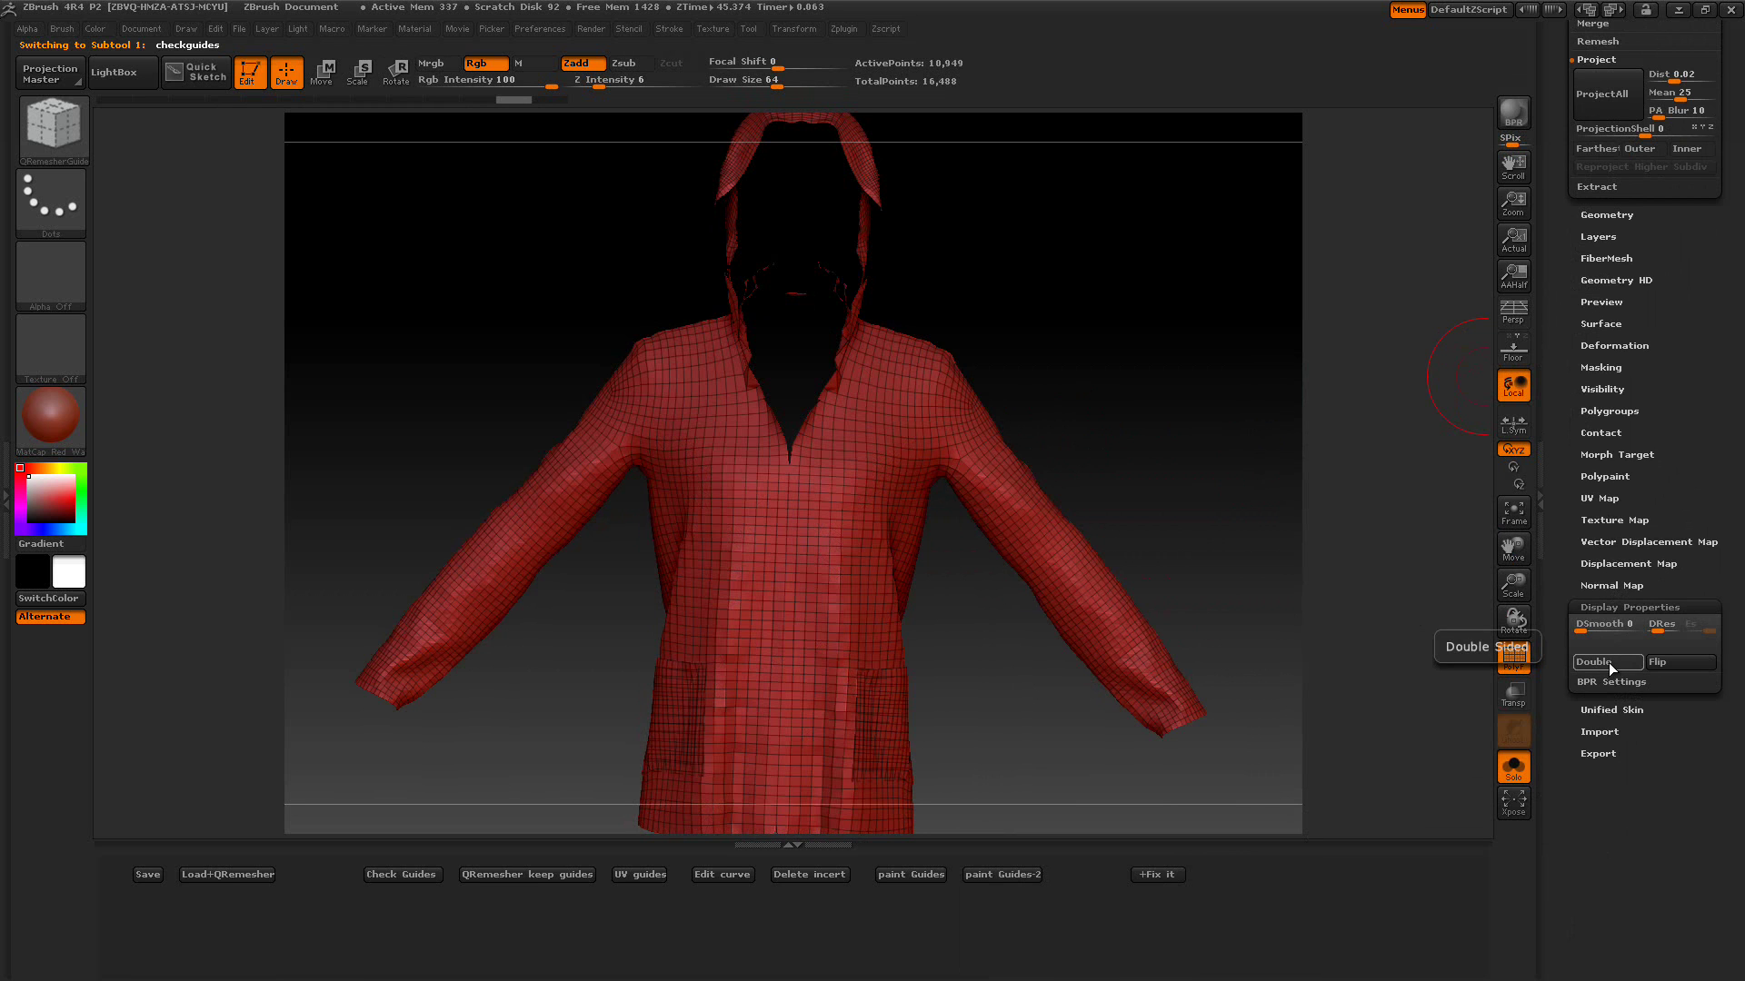
left_click(1608, 663)
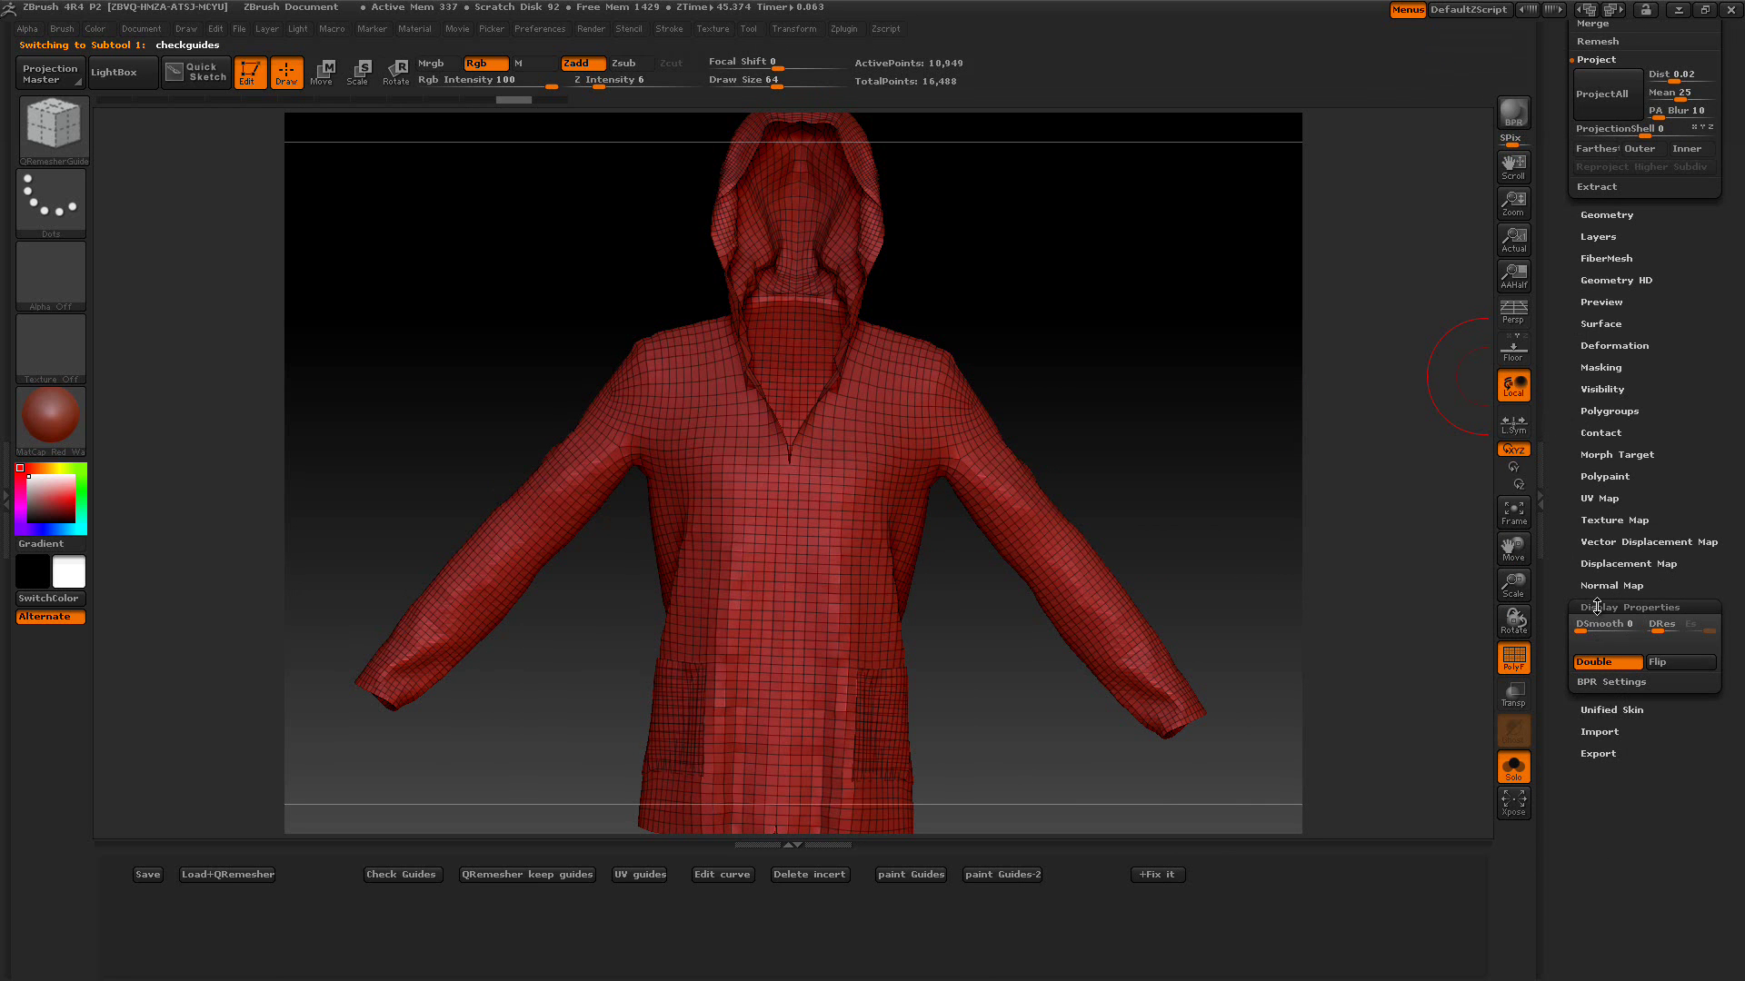
left_click(1597, 607)
left_click_drag(1565, 516, 1559, 652)
- Divide the checkguides mesh twice to SDiv 3, about 172,836 active points
left_click(1602, 690)
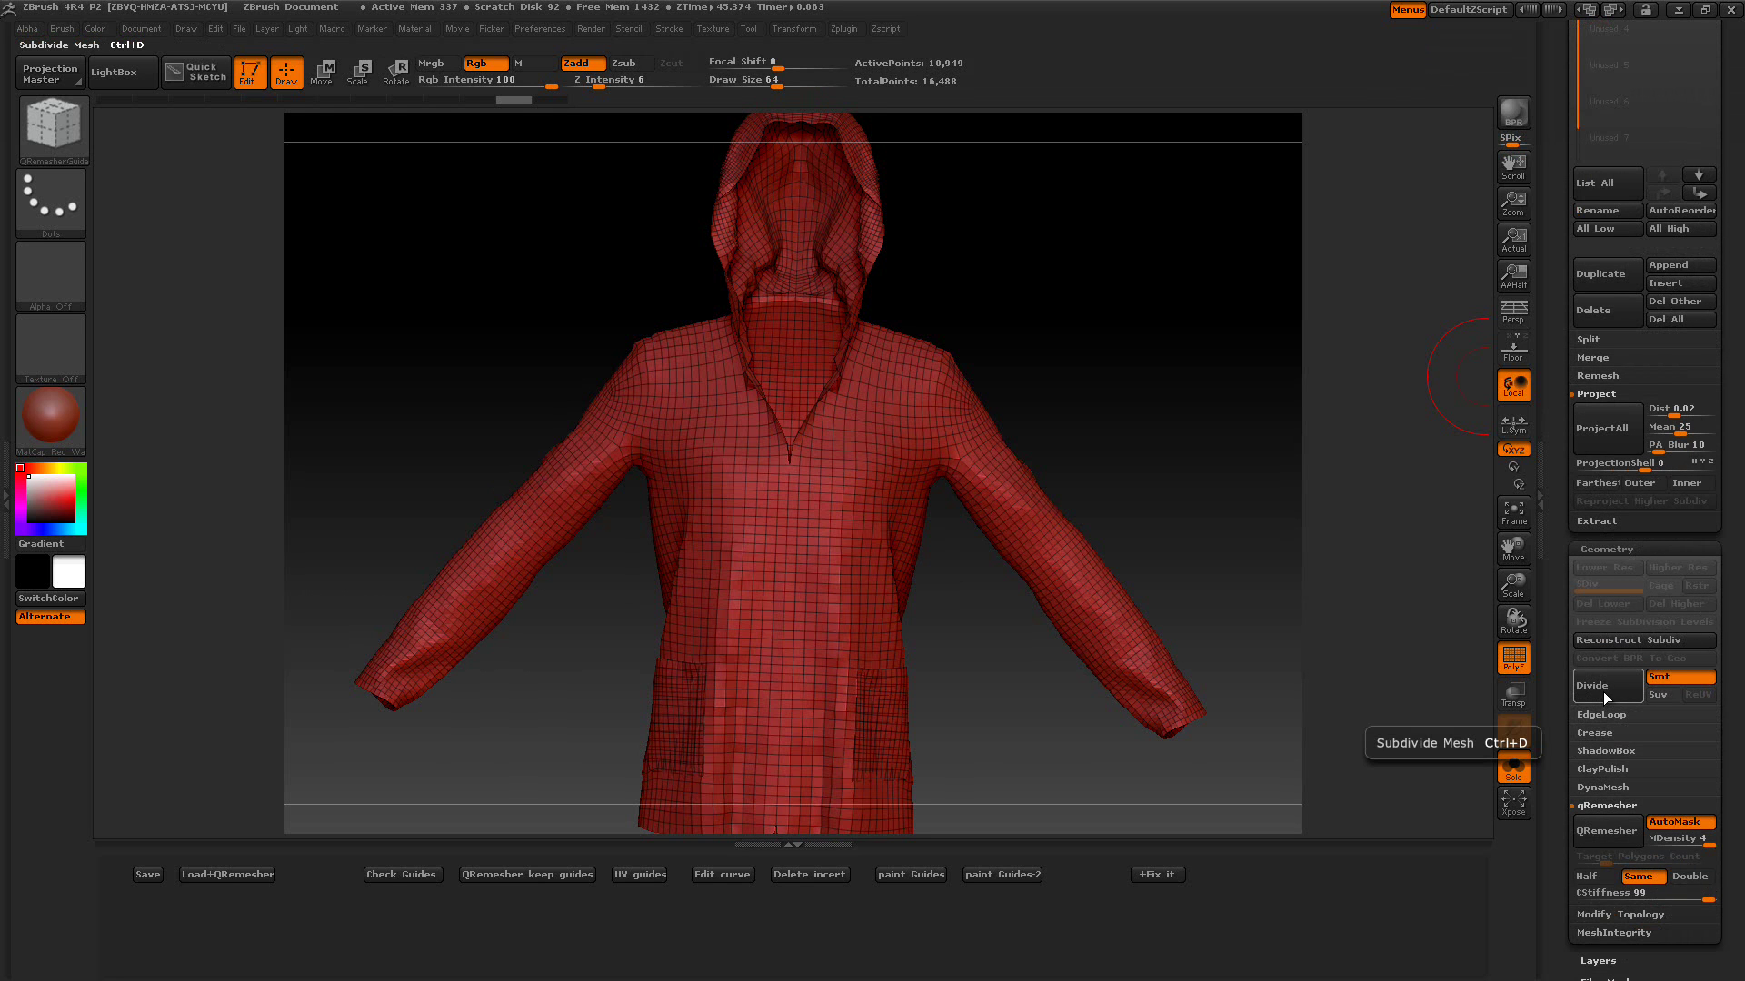
left_click(1603, 690)
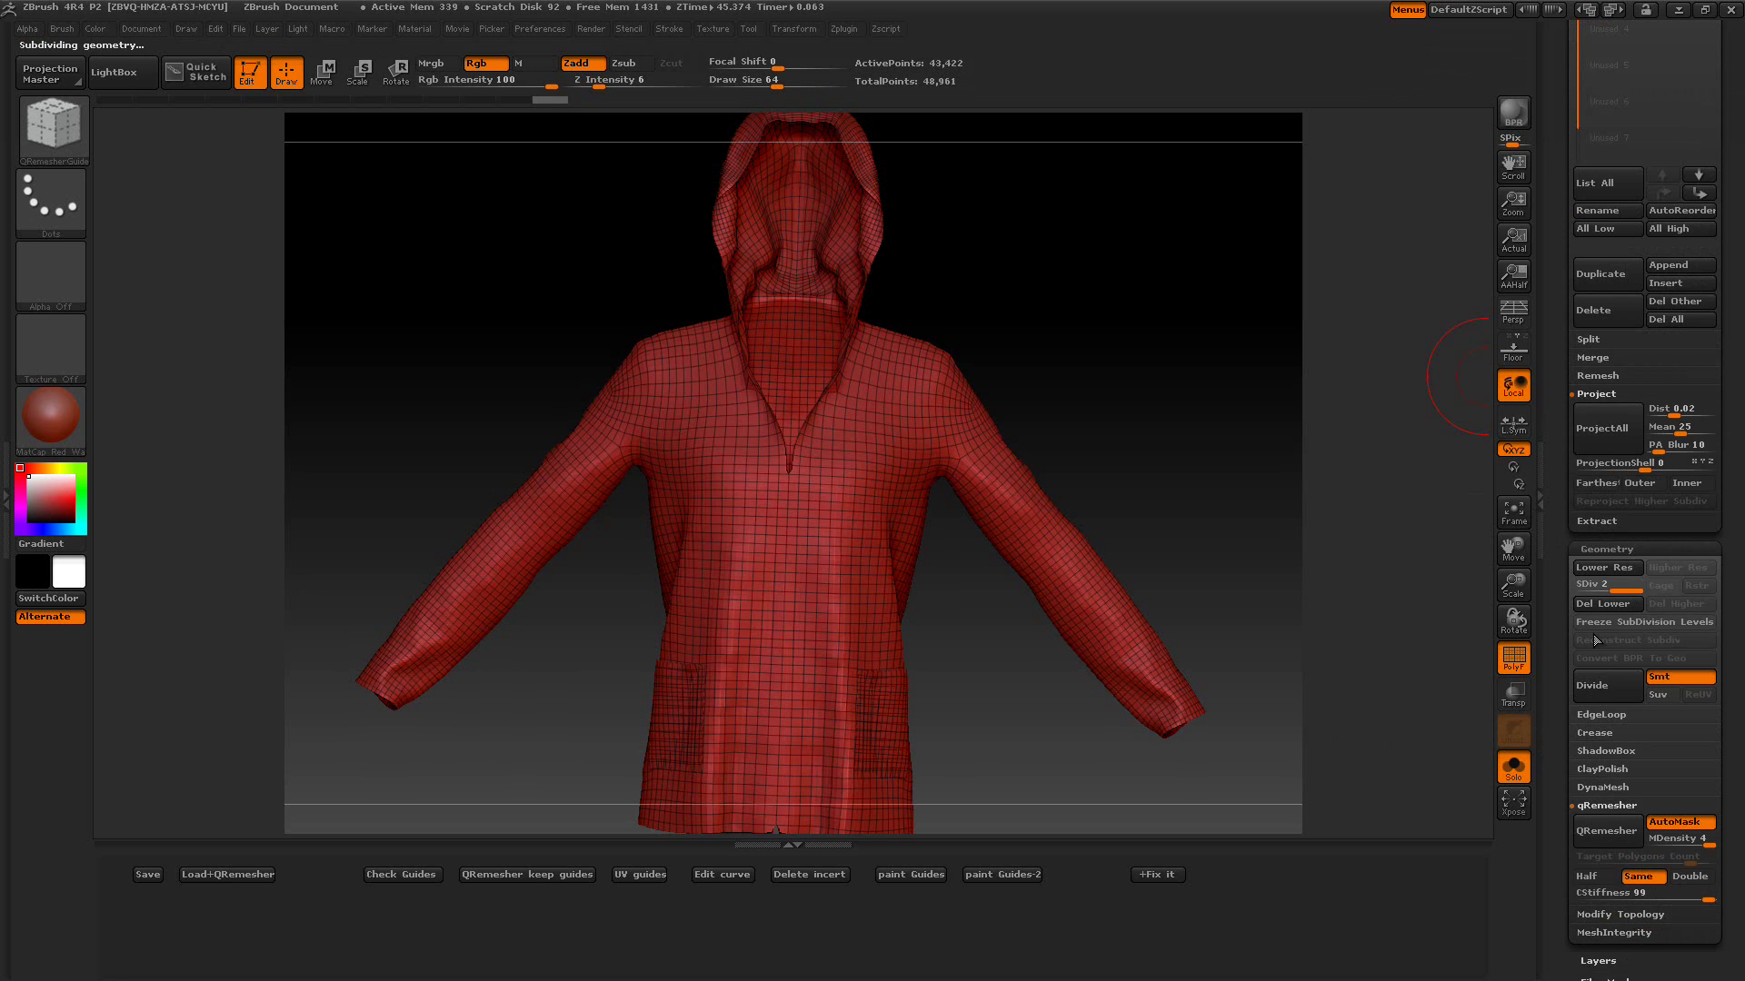
left_click(1606, 685)
left_click_drag(1560, 602, 1558, 704)
left_click_drag(1310, 485, 1169, 422)
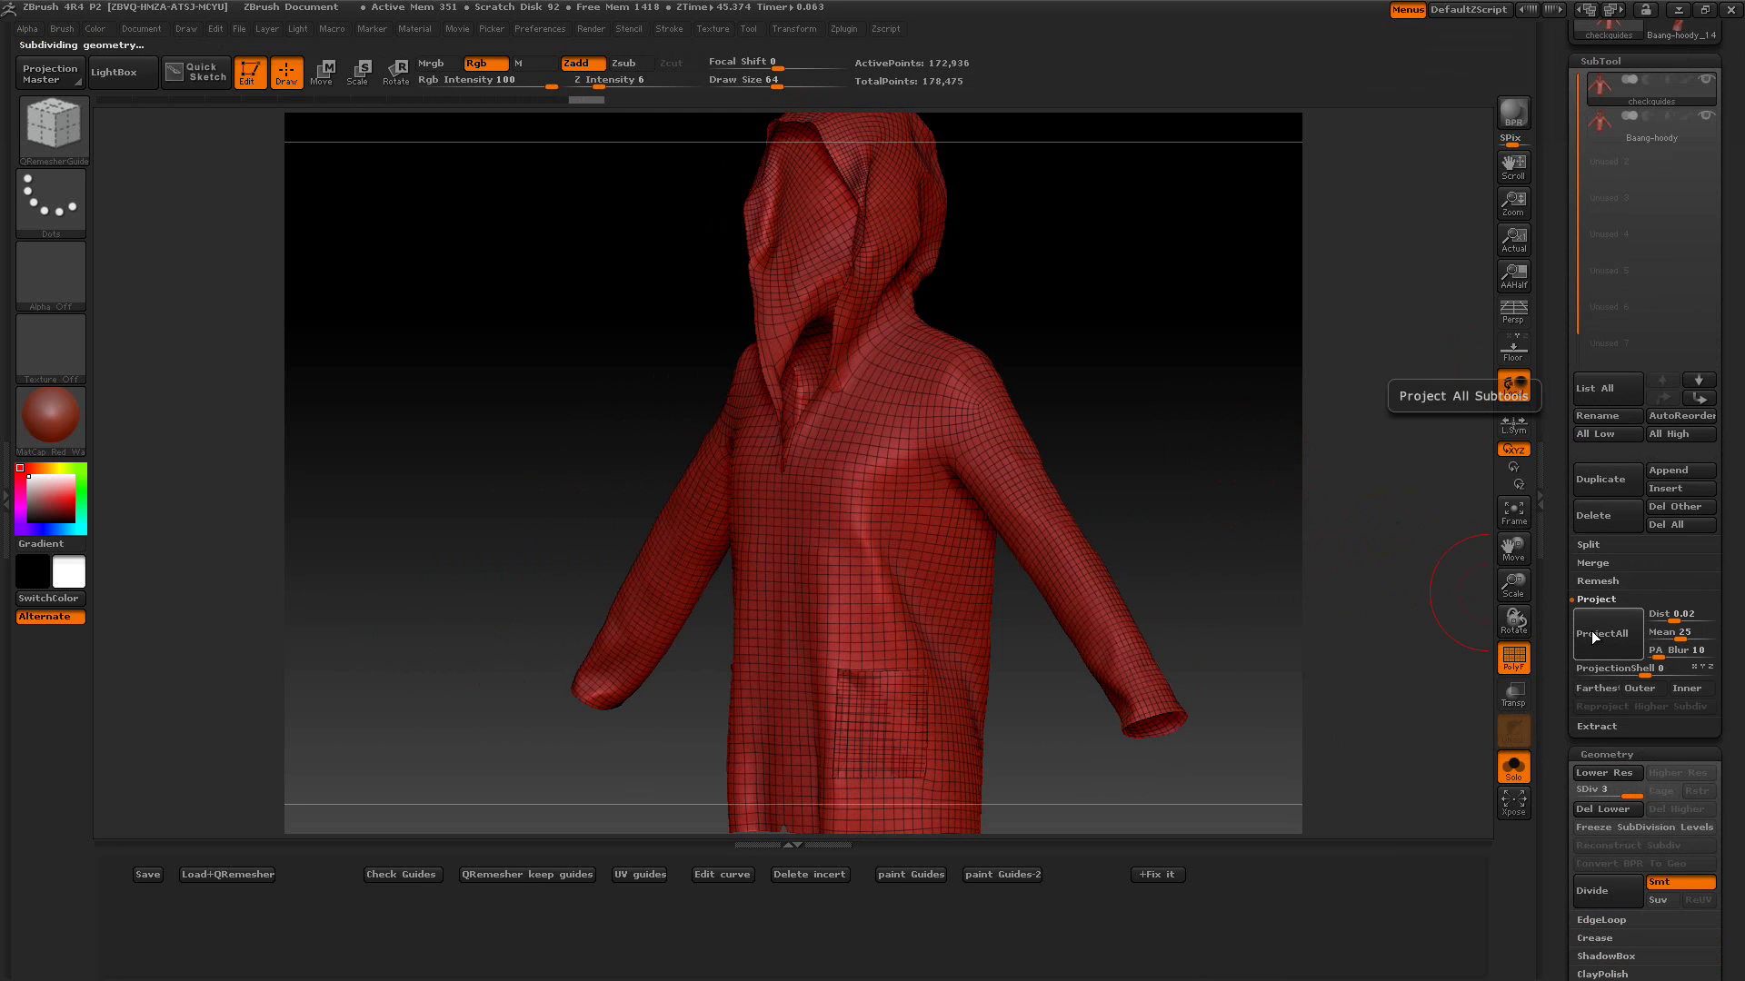
- Hide the PolyF wireframe, run ProjectAll onto the quad mesh, then undo it
mouse_move(1203, 393)
left_mouse_down()
mouse_move(1171, 401)
mouse_move(1190, 409)
left_mouse_up()
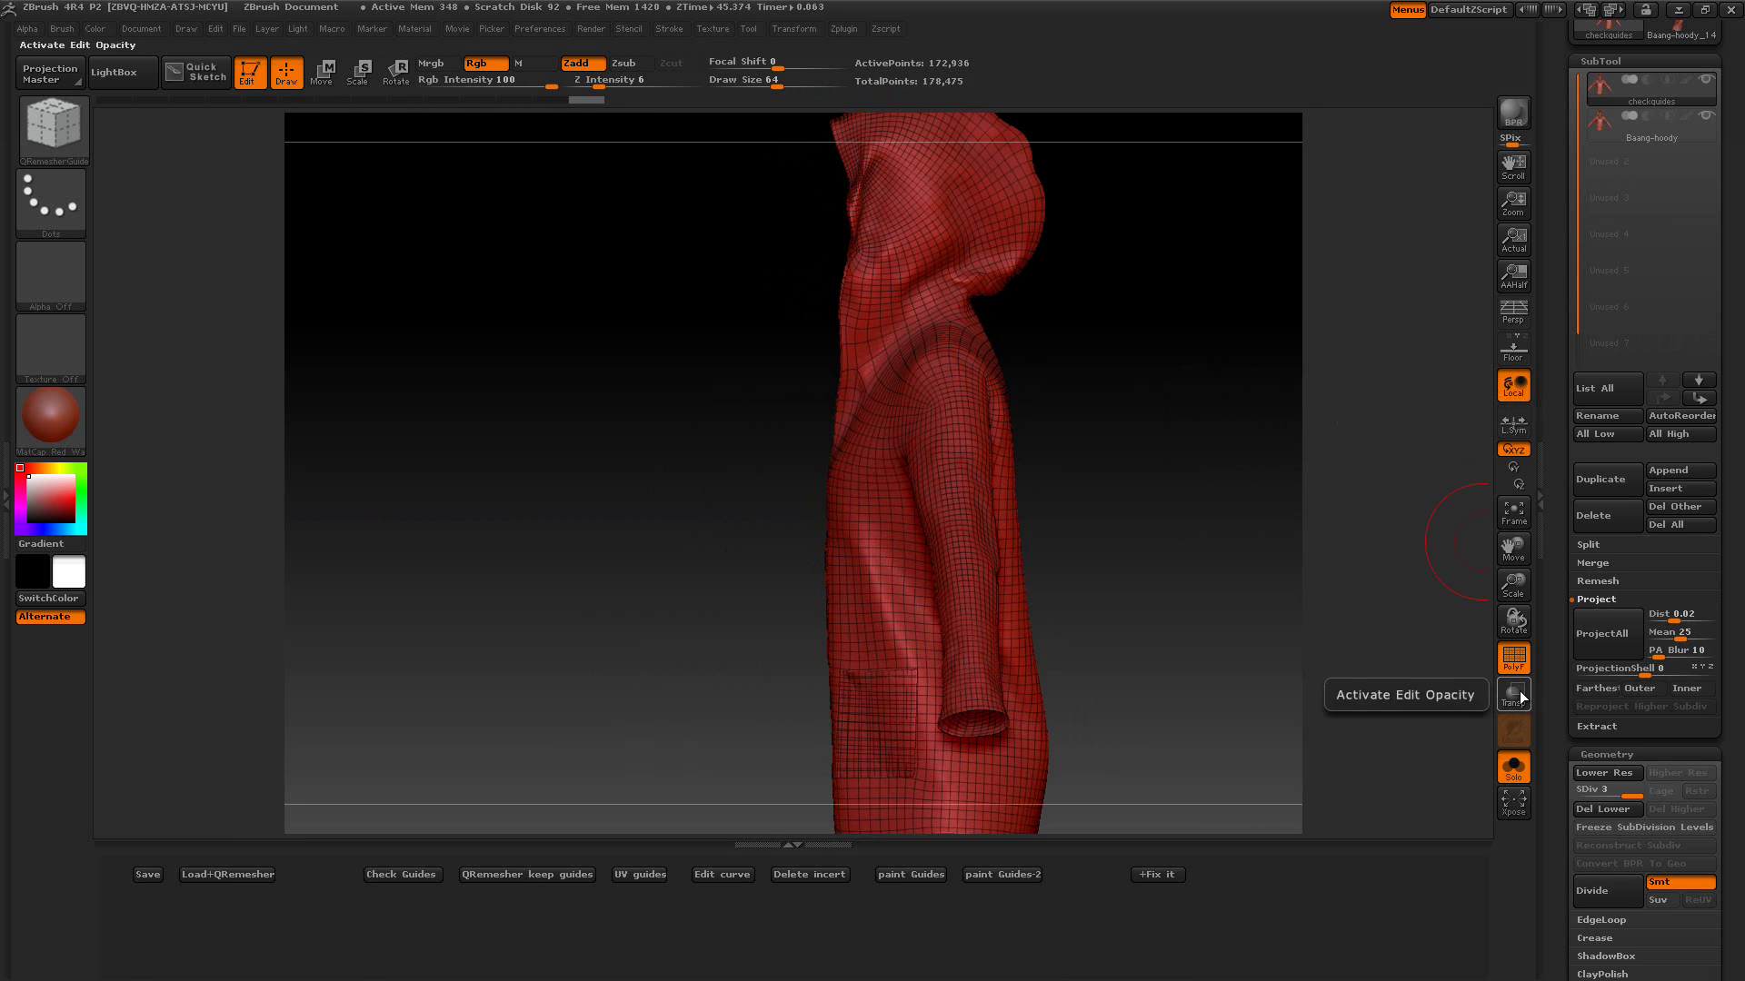
left_click(1513, 658)
left_click(1597, 642)
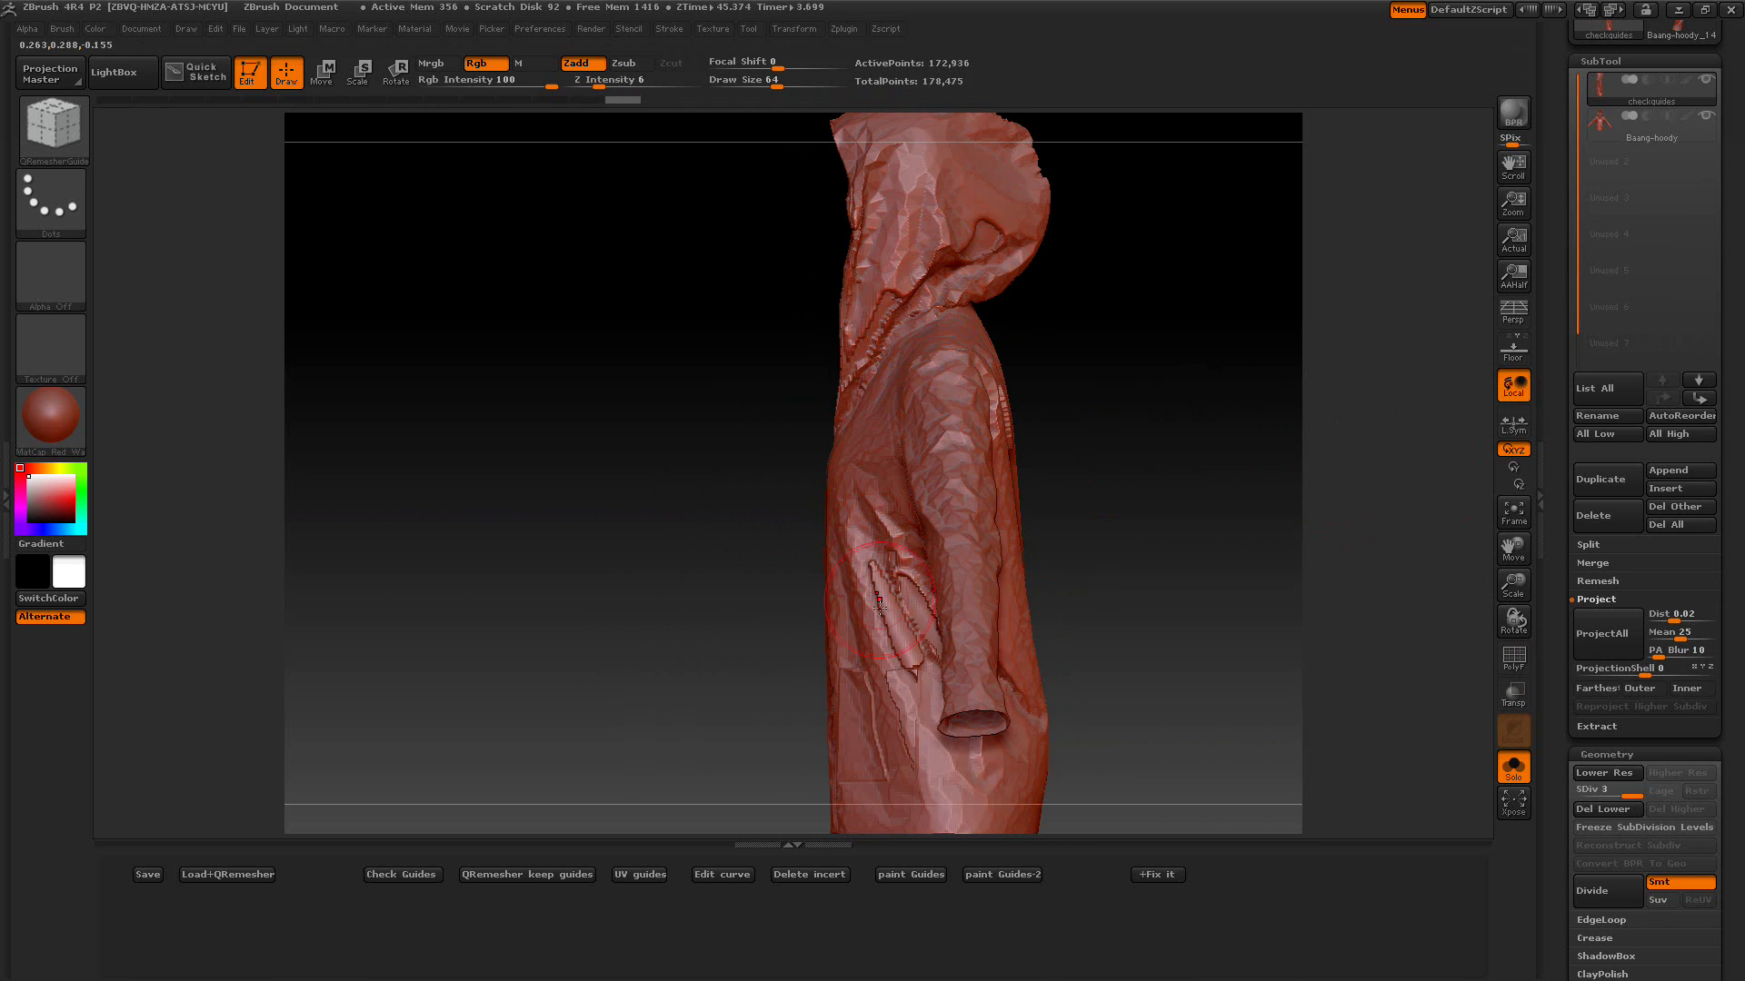
key("ctrl+z")
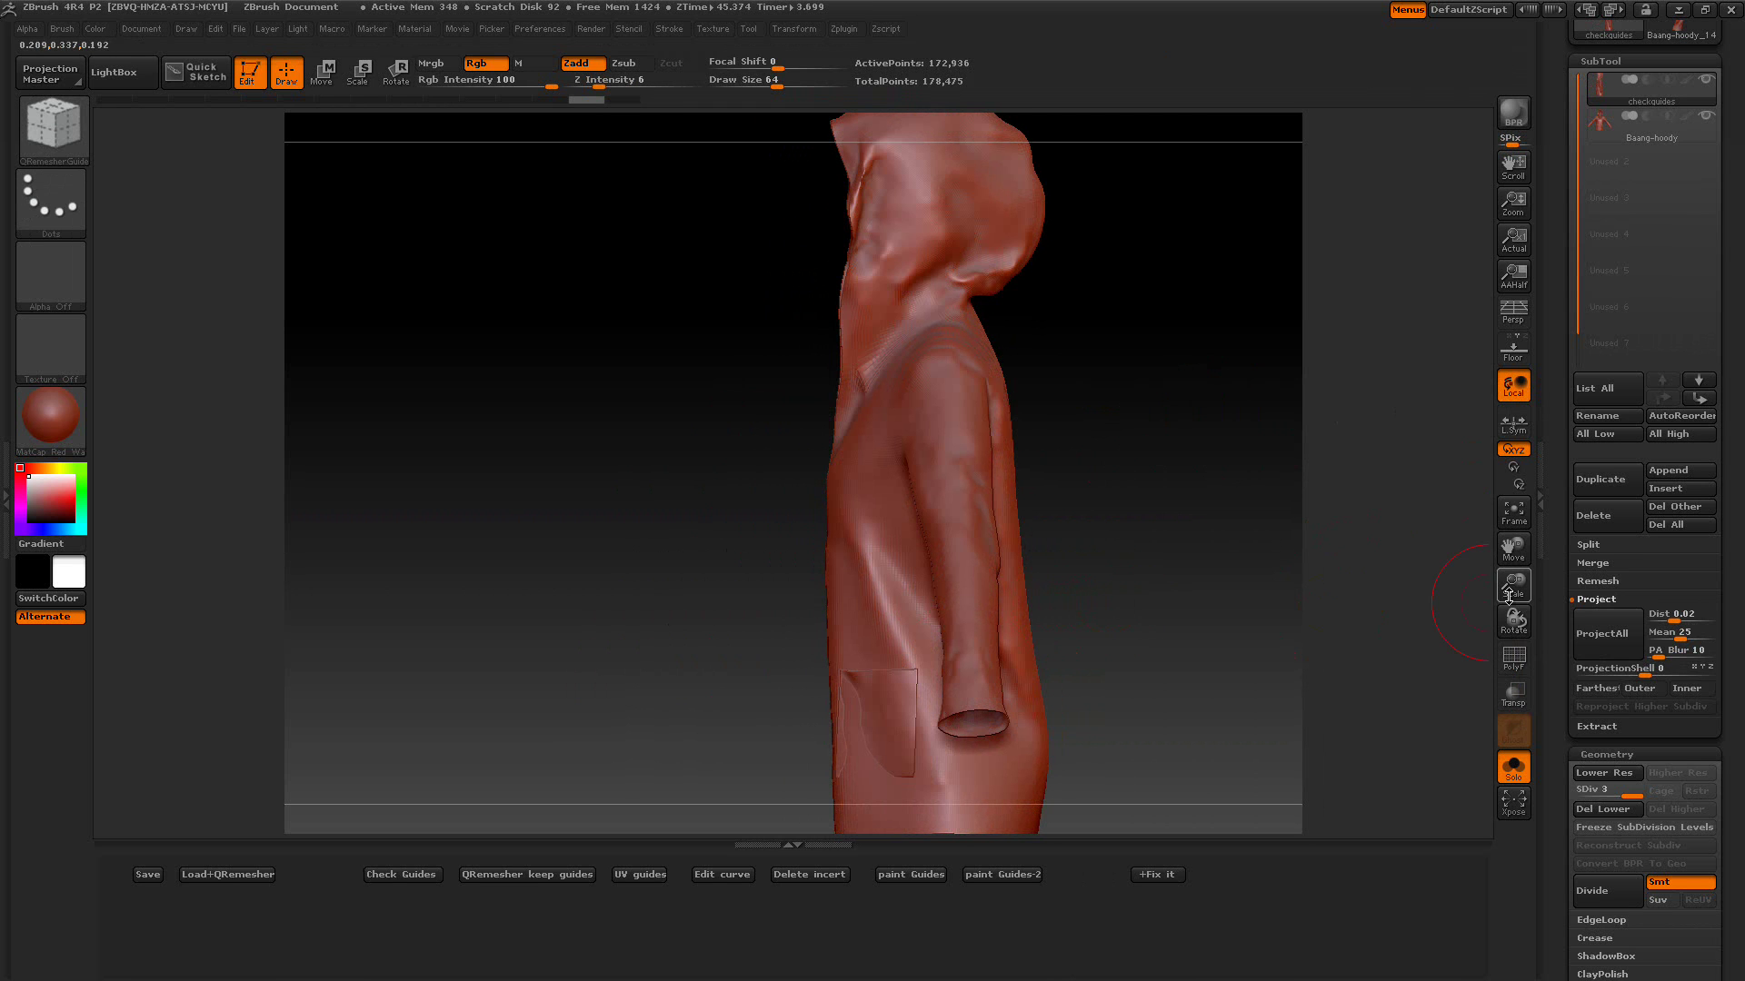
- Rerun ProjectAll with the projection distance set to 0.7143
left_click_drag(1673, 616, 1703, 615)
left_click(1672, 615)
left_click(1600, 635)
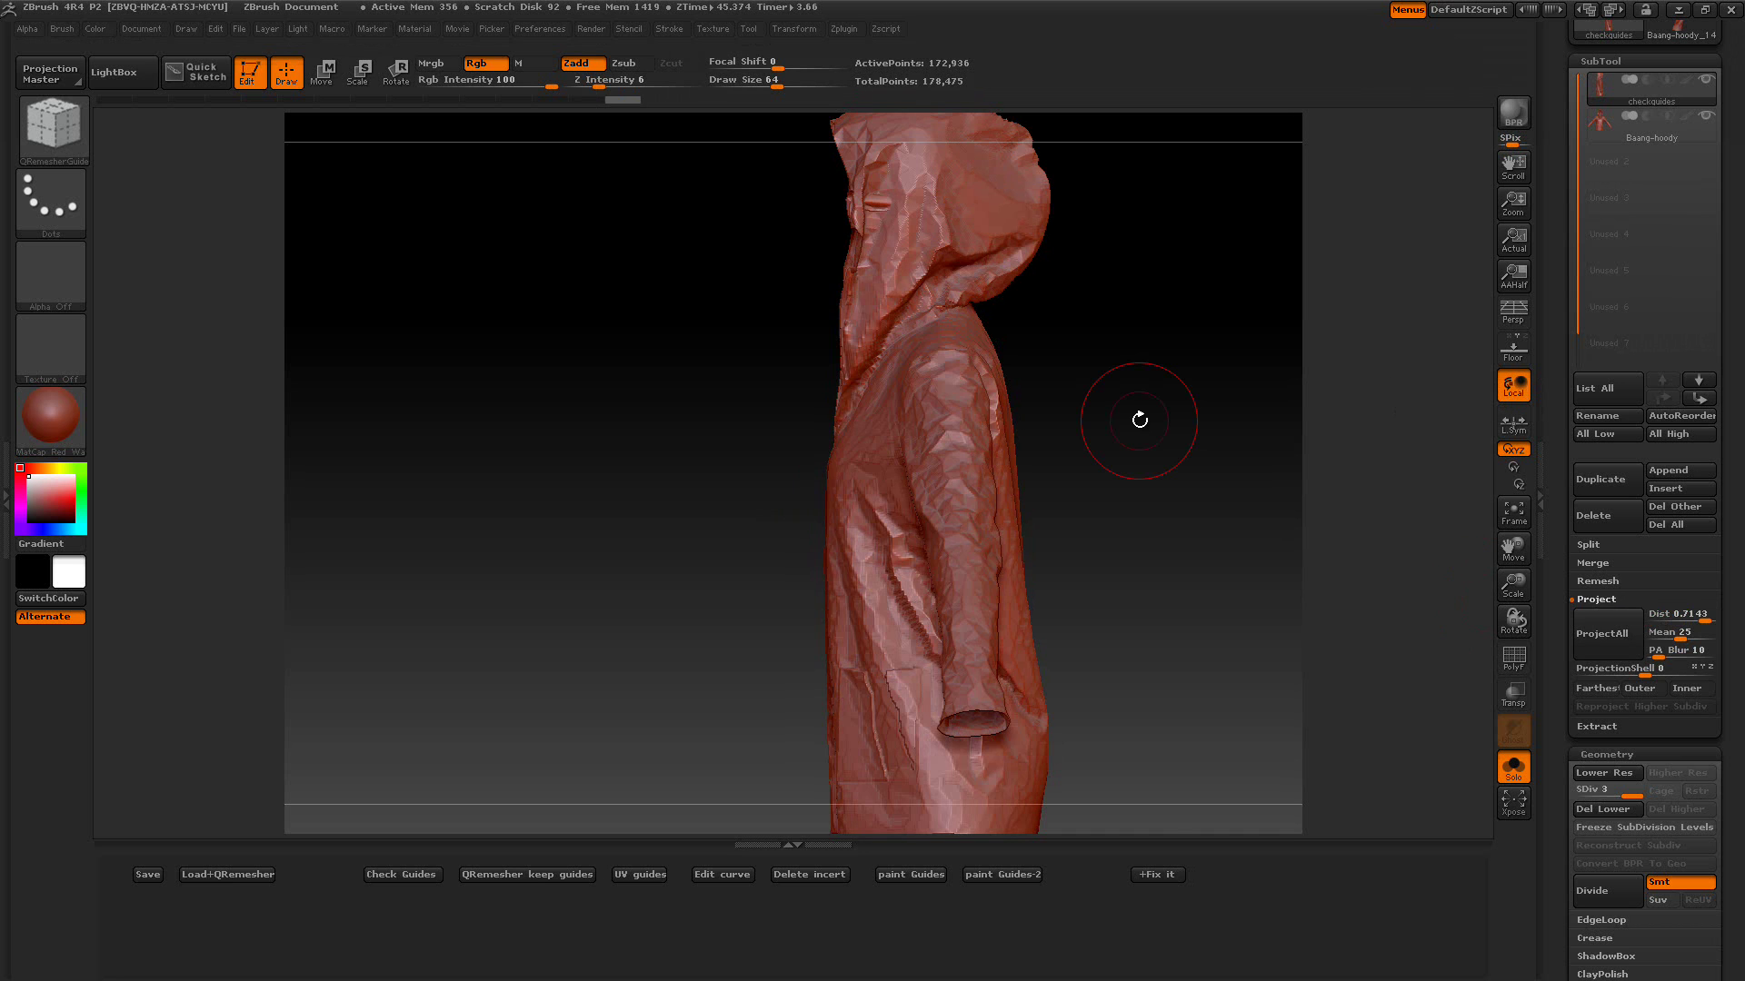
left_click_drag(1139, 420, 837, 664)
key("shift")
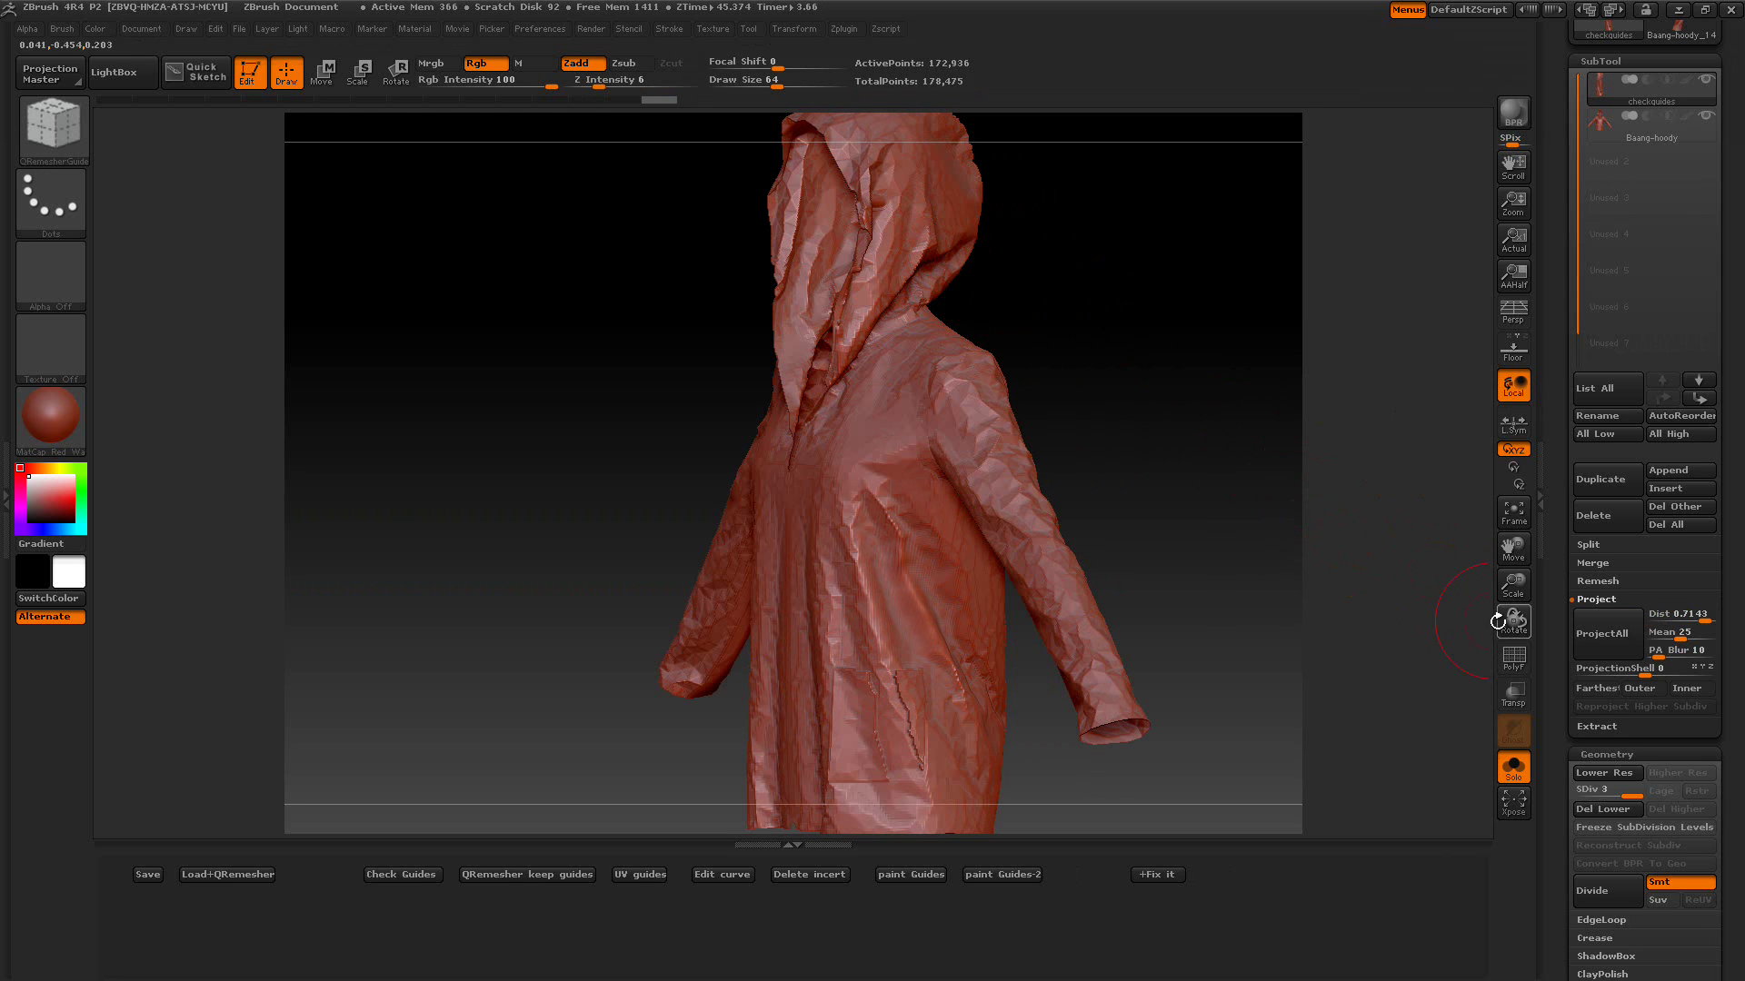
- Drop the hoodie to SDiv 1 and show the quad wireframe
left_click(1604, 772)
left_click(1603, 772)
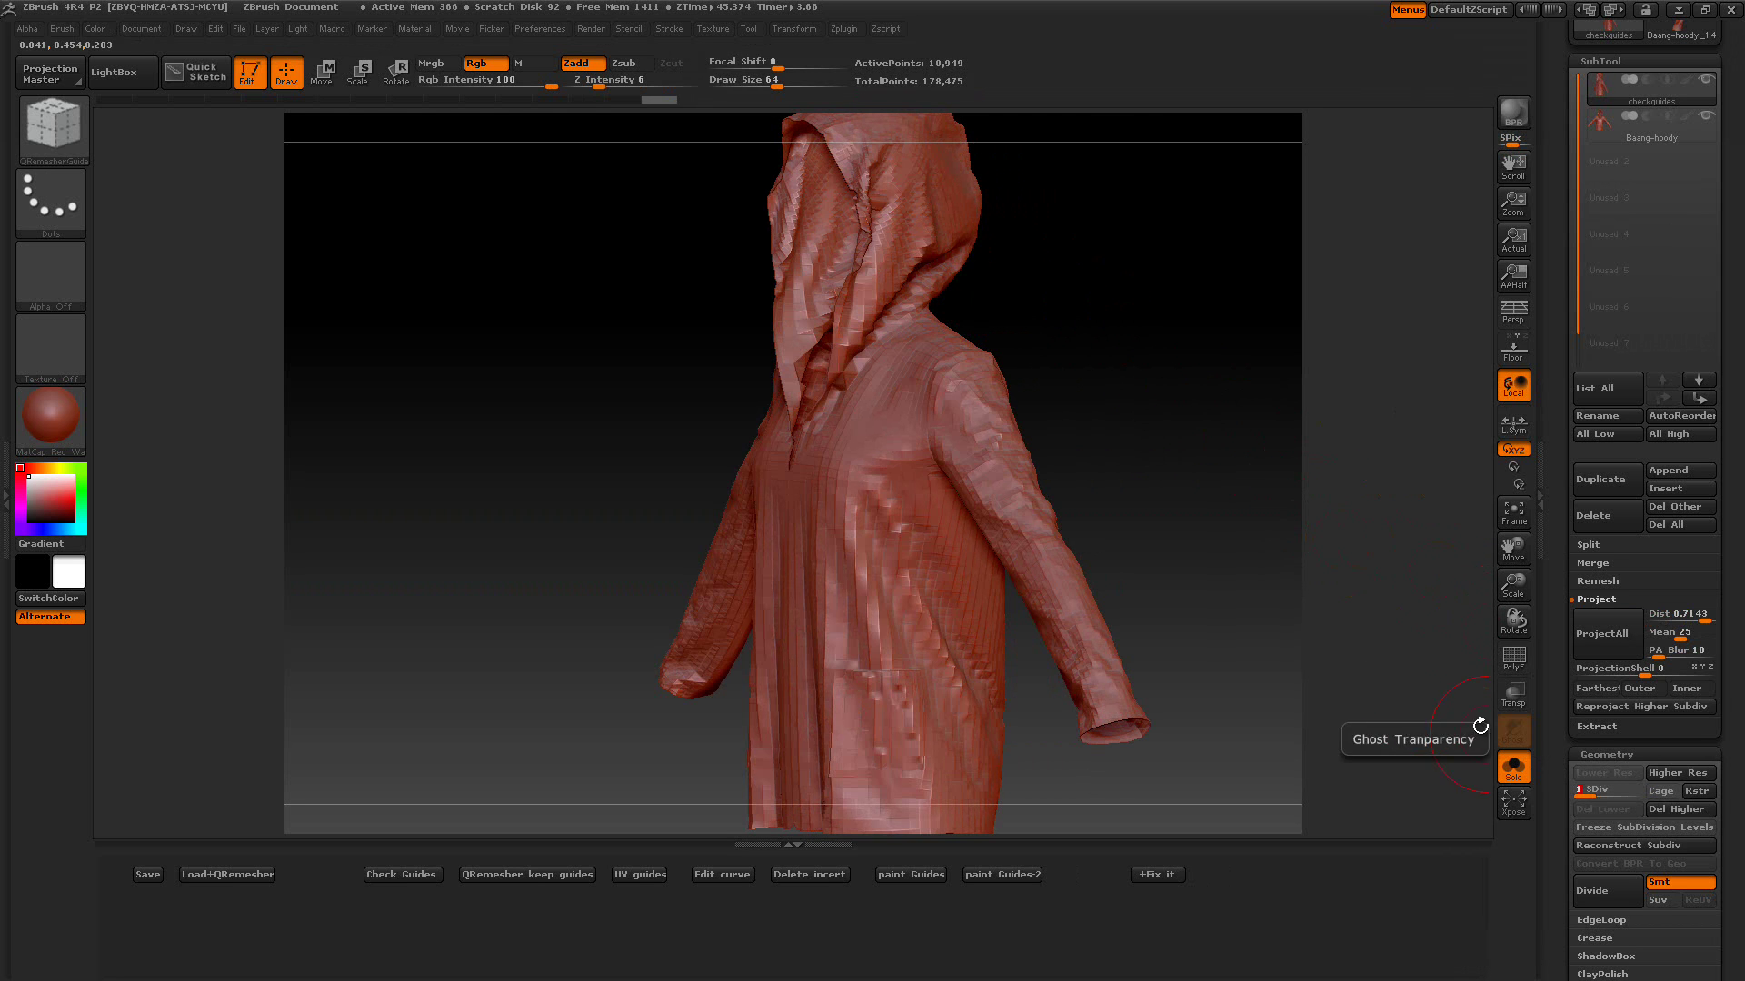
left_click_drag(1240, 546, 1356, 616)
left_click(1513, 656)
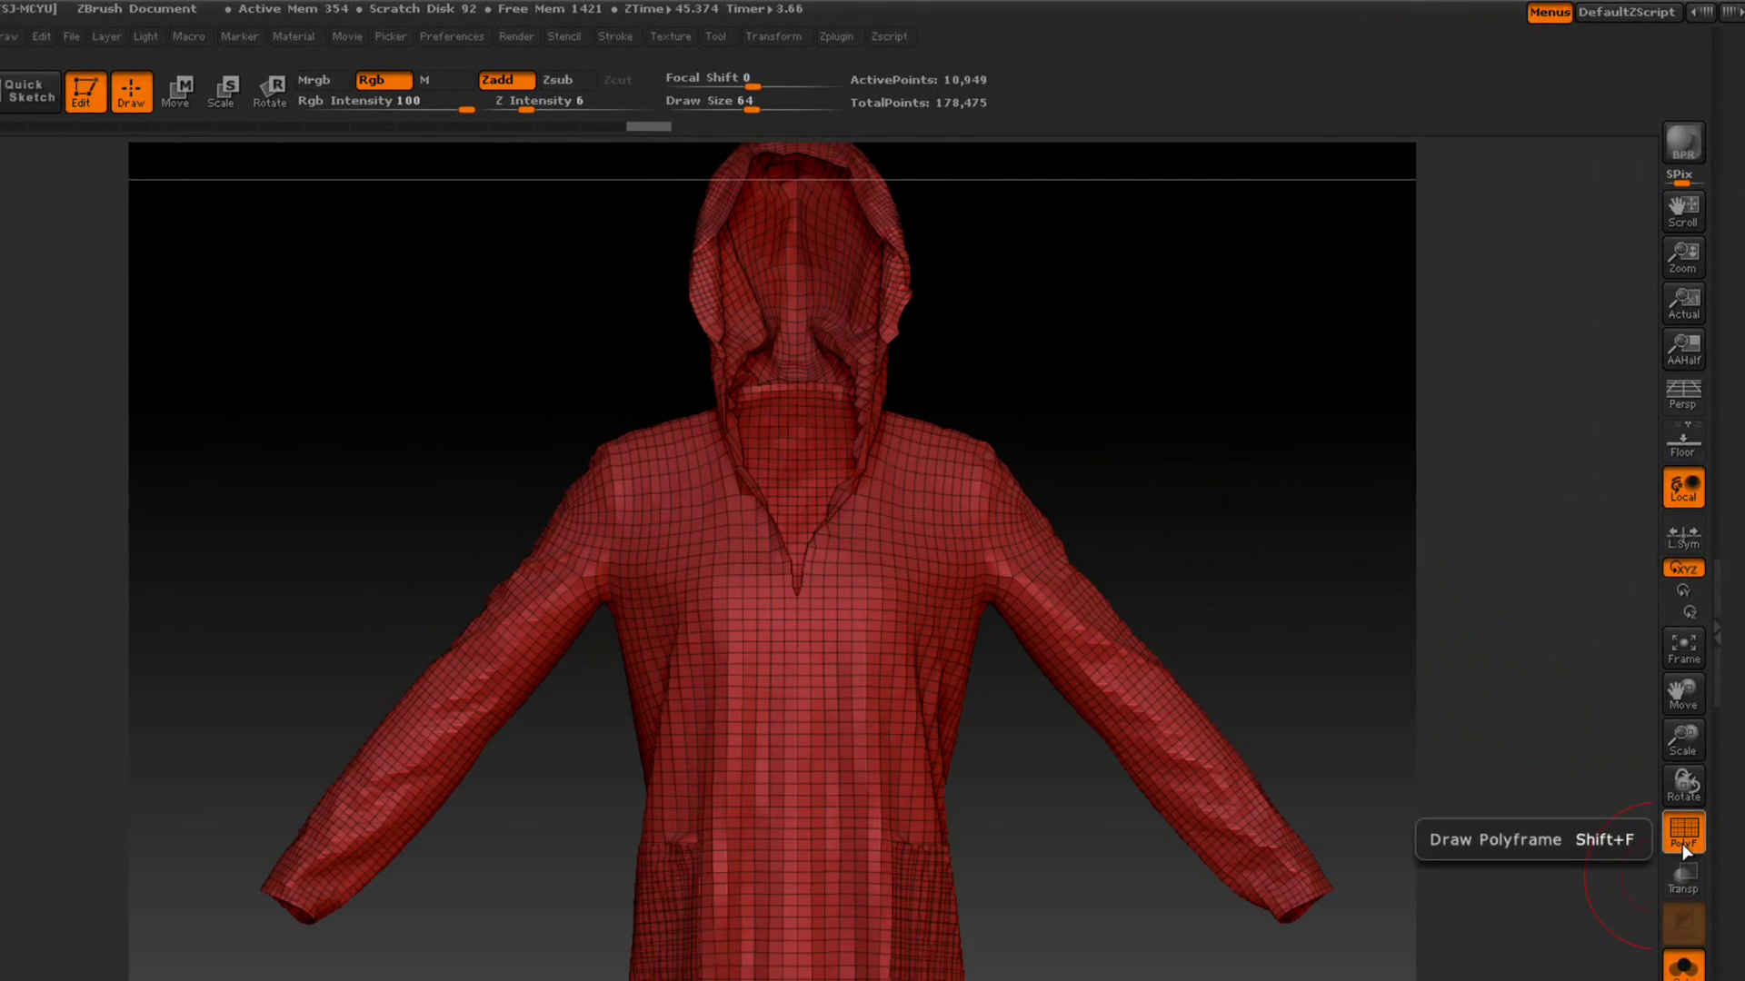
left_click_drag(1451, 790, 1482, 827)
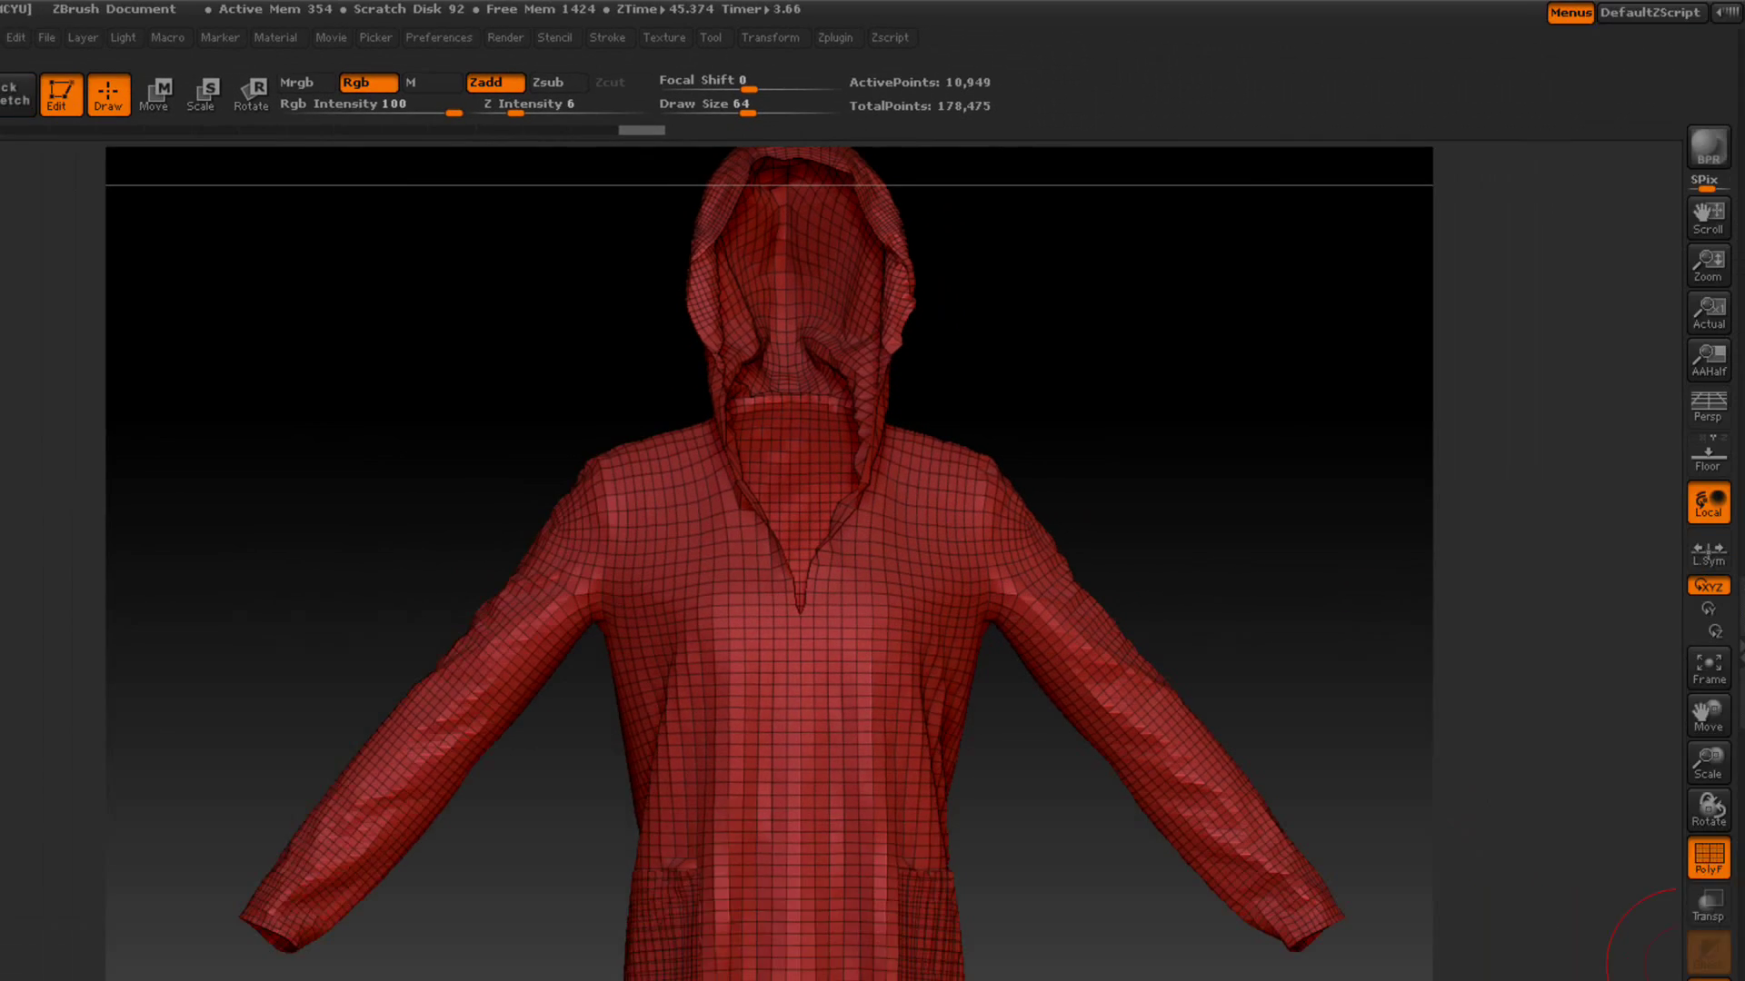
- Compare SDiv 3 against SDiv 1, toggling the wireframe, finishing at level 1
left_click_drag(1608, 789, 1640, 785)
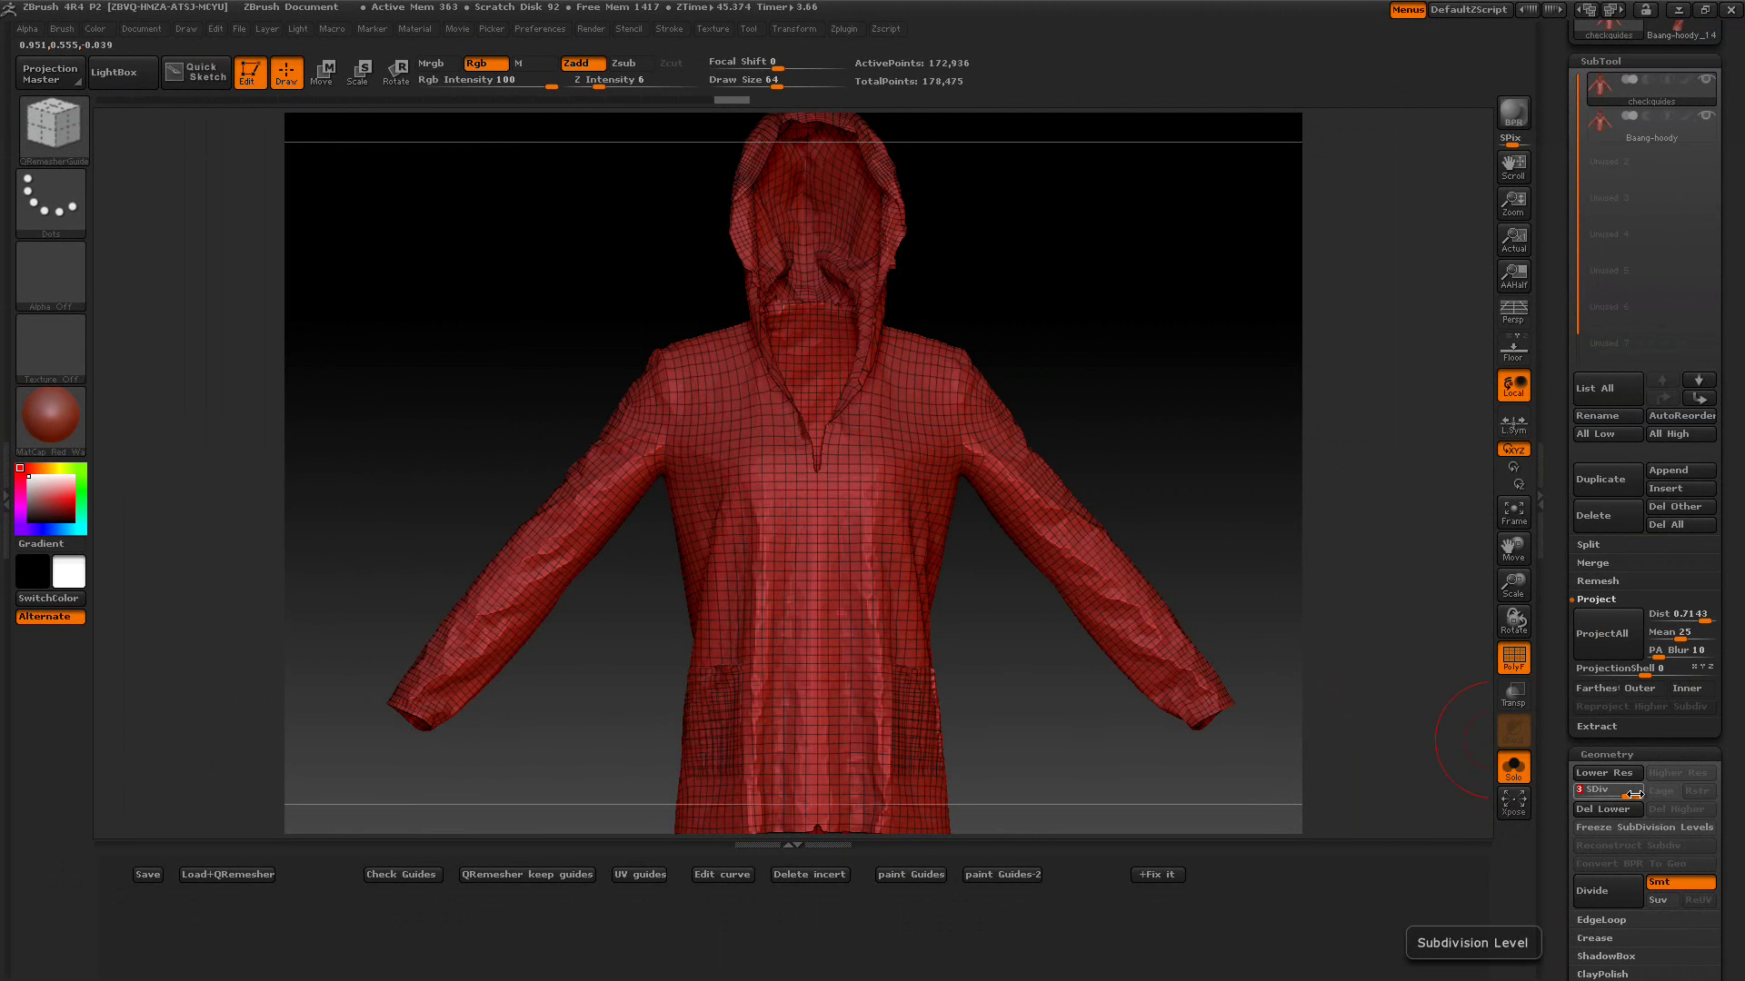
left_click(1507, 667)
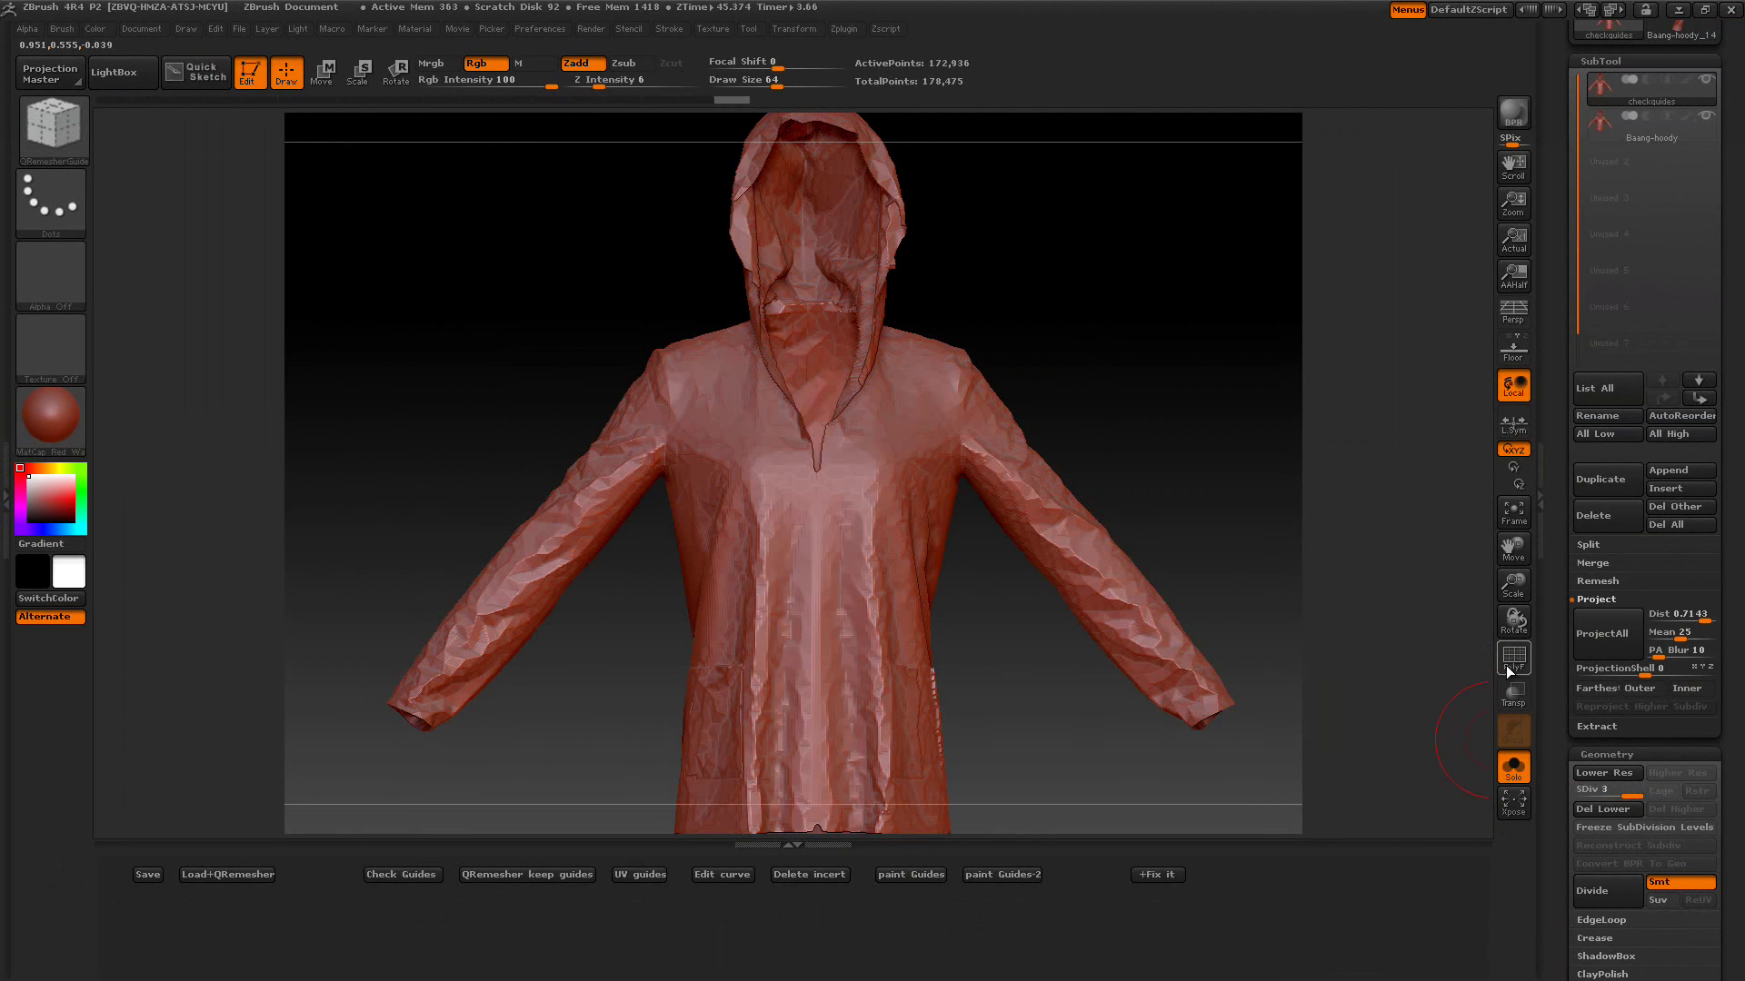
left_click(1506, 666)
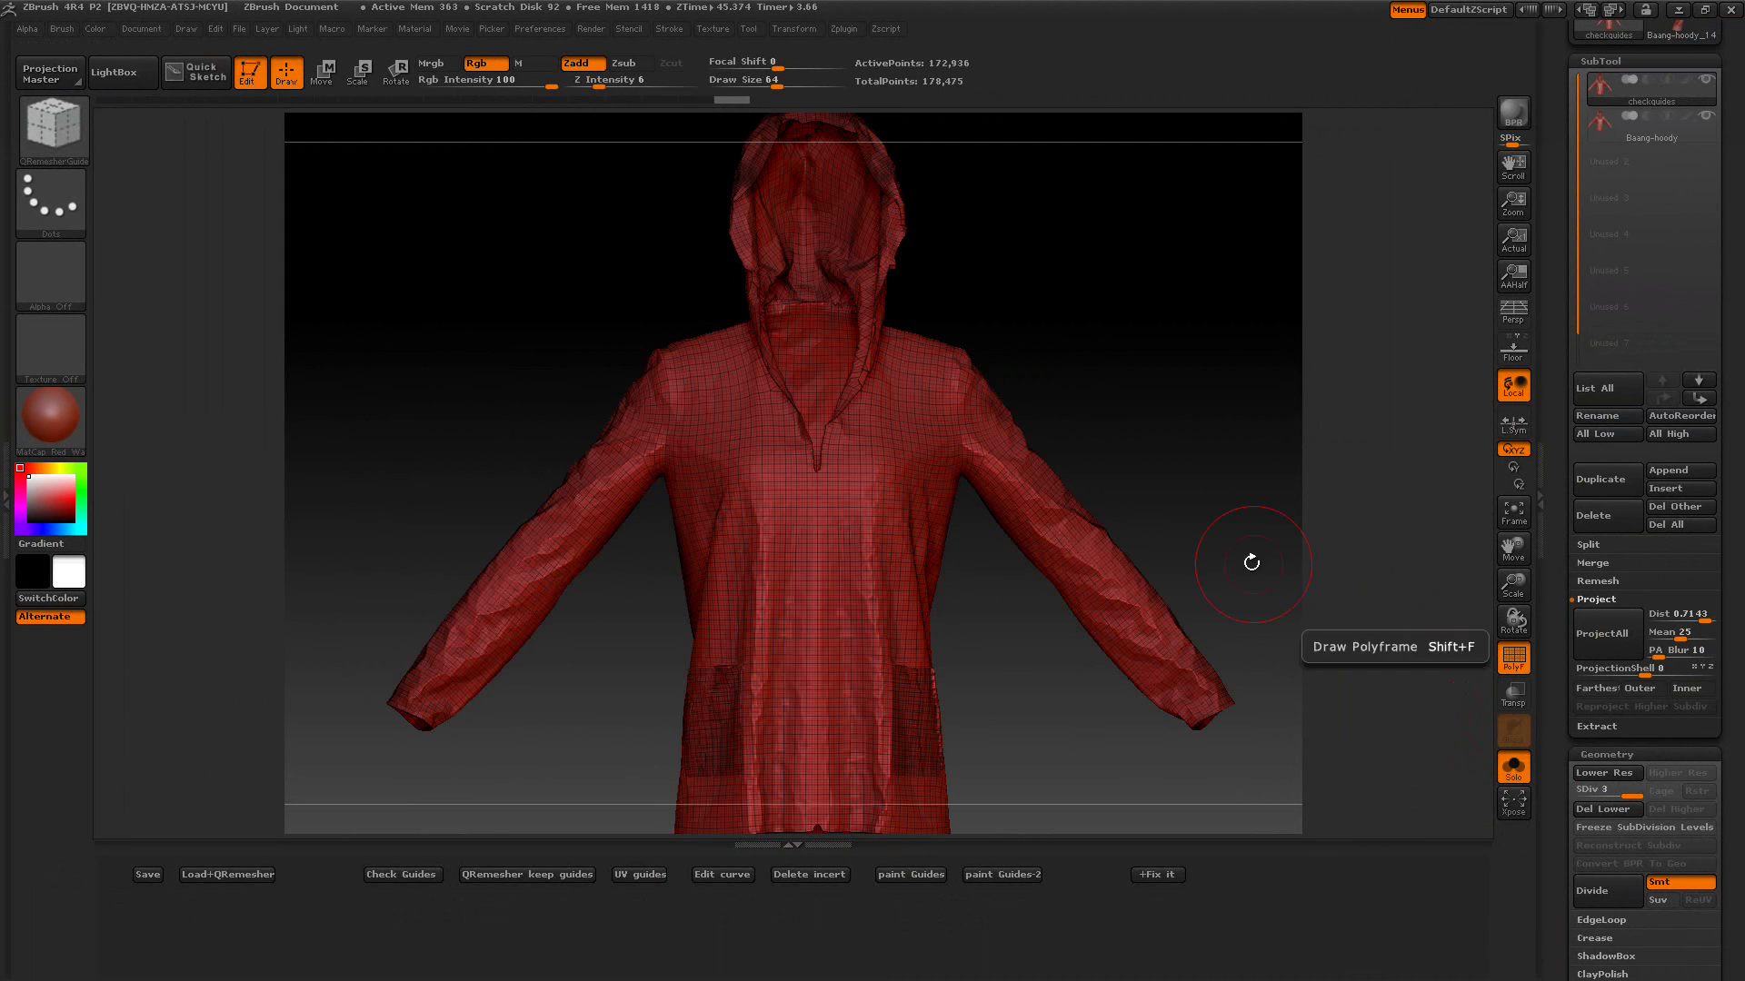
left_click_drag(1621, 789, 1558, 784)
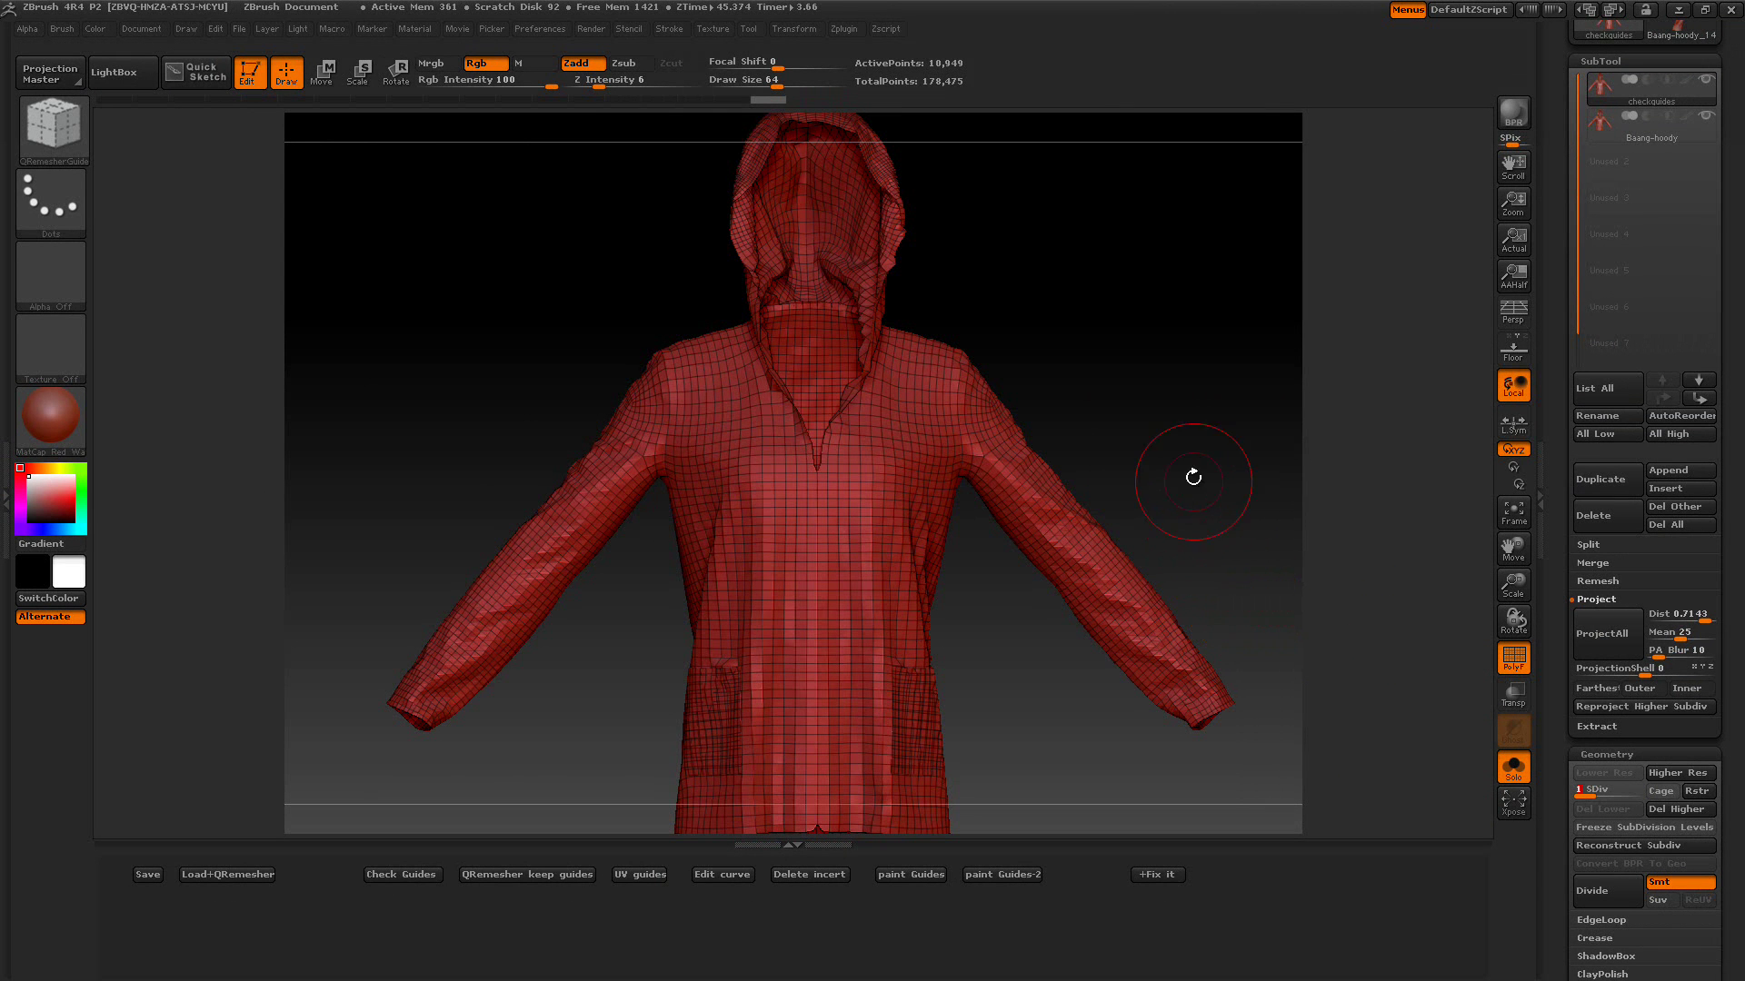